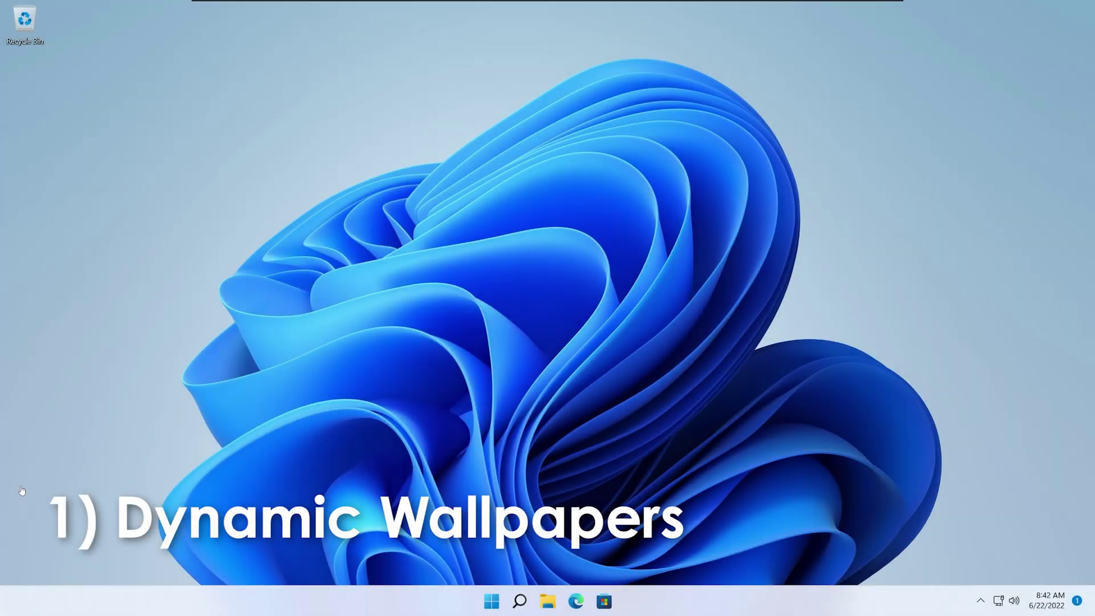
Search the Microsoft Store for 'windynamicdesktop', install WinDynamicDesktop and launch it
{"action": "left_click", "coordinate": [605, 602]}
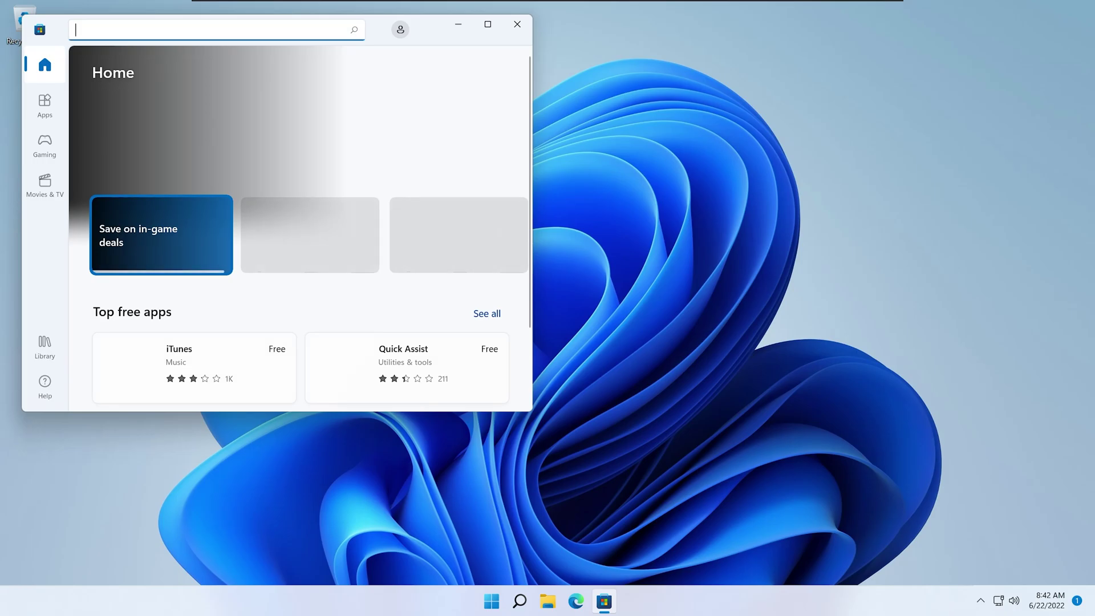
{"action": "type", "text": "windynamicdesktop"}
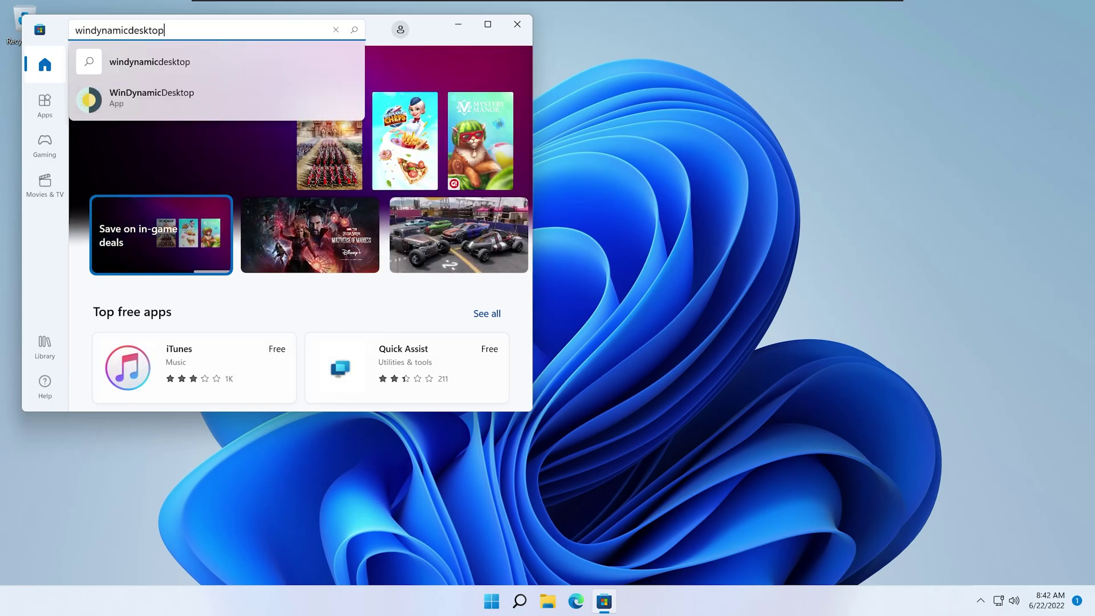
{"action": "left_click", "coordinate": [189, 97]}
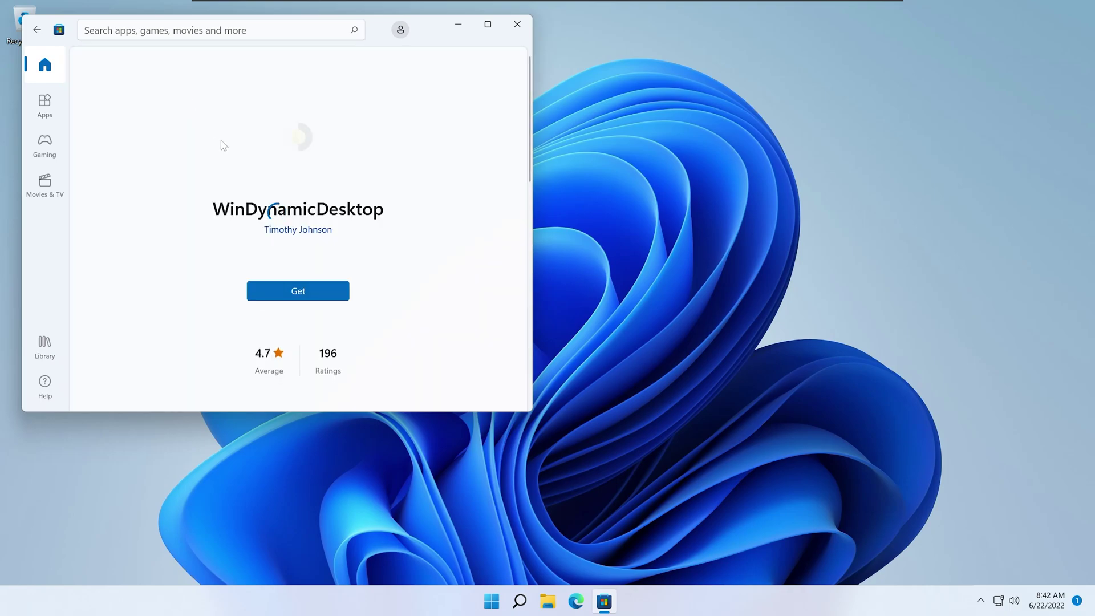
{"action": "left_click", "coordinate": [329, 288]}
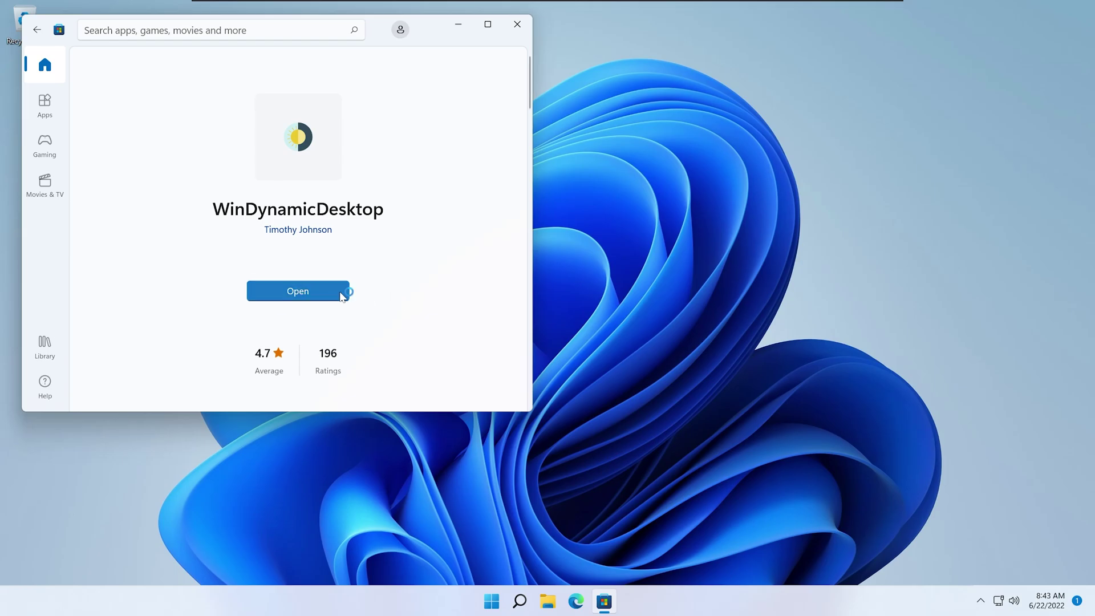
{"action": "left_click", "coordinate": [345, 291]}
Confirm the language and base the sun schedule on the location 'houston tx' (Houston, Texas)
{"action": "left_click", "coordinate": [573, 329]}
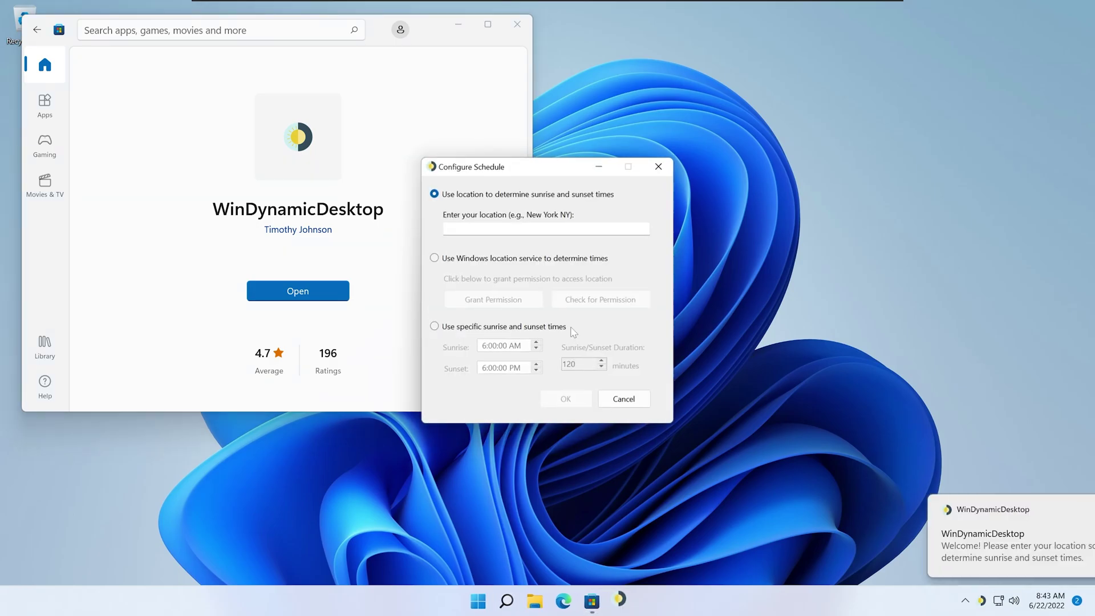
{"action": "left_click", "coordinate": [499, 261]}
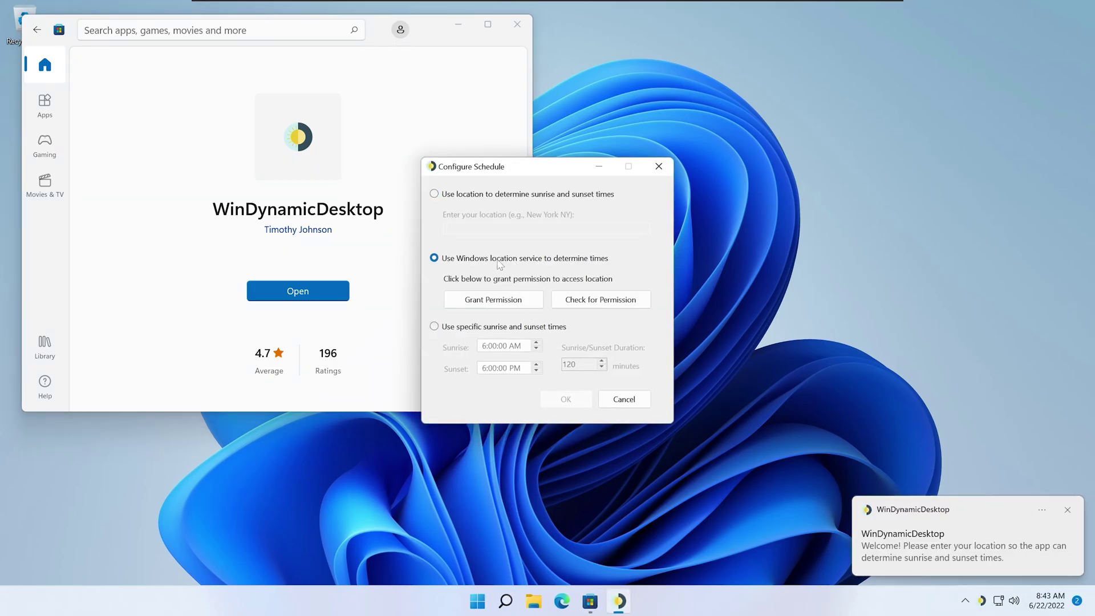
{"action": "left_click", "coordinate": [484, 330]}
{"action": "left_click", "coordinate": [494, 196]}
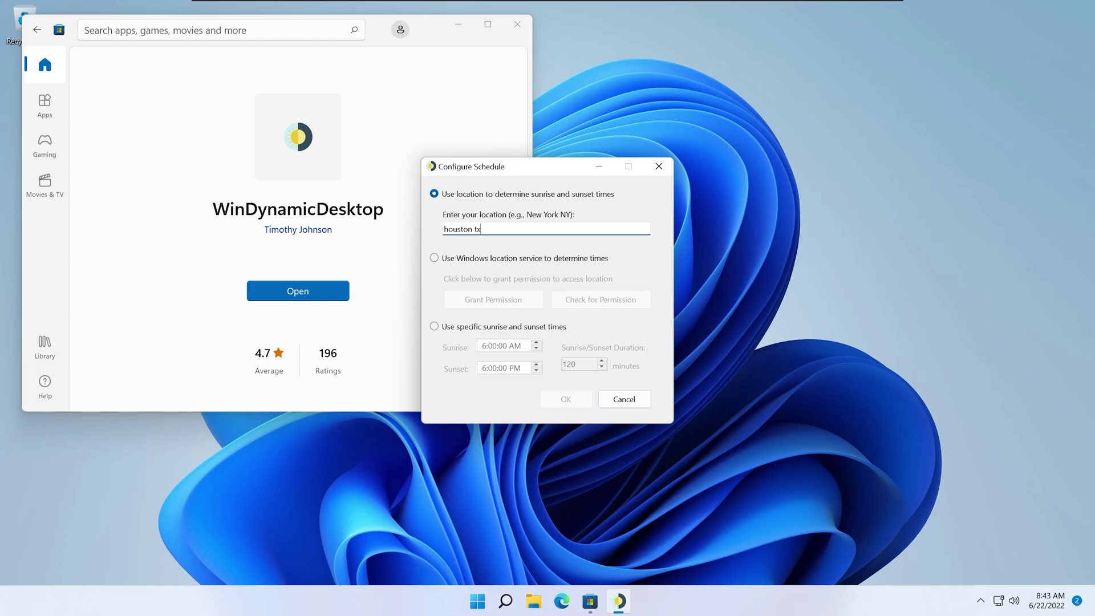
{"action": "key", "text": "Return"}
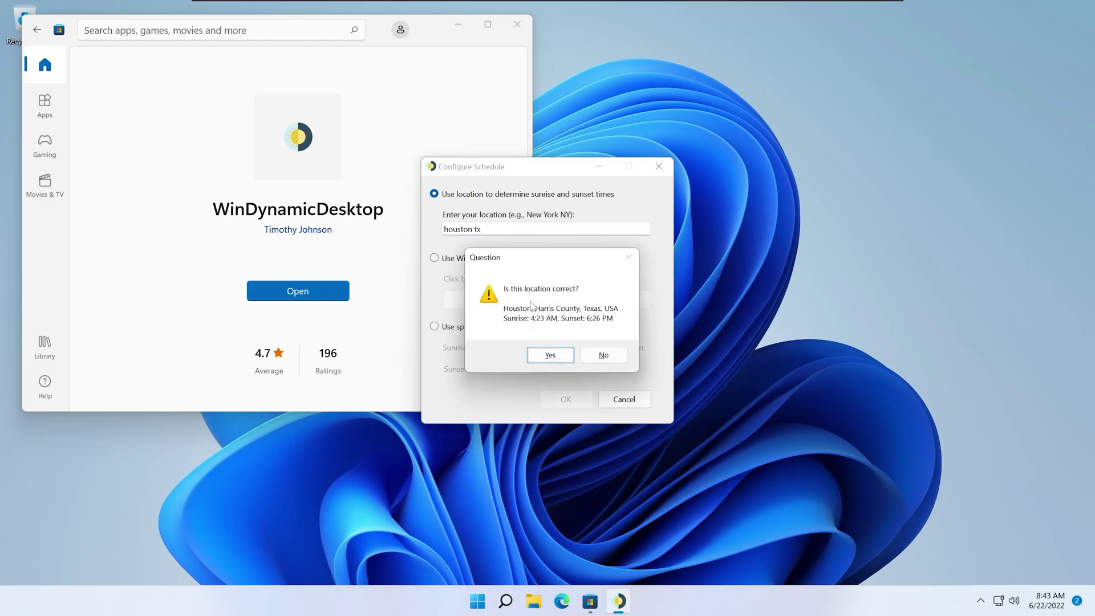
{"action": "left_click", "coordinate": [550, 355]}
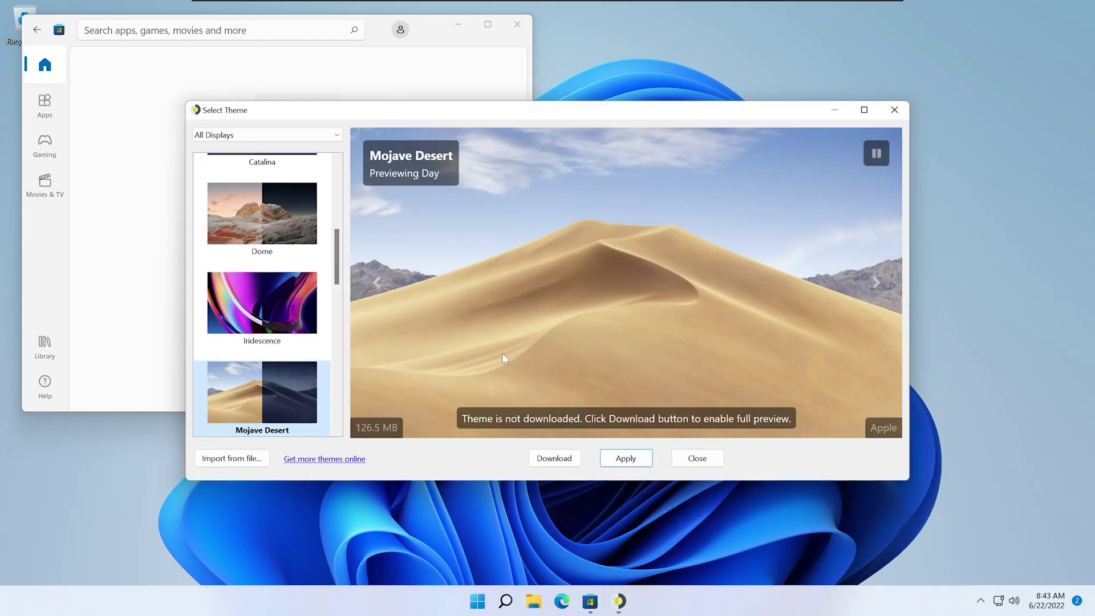
Preview the Big Sur and Big Sur Abstract themes, stepping Big Sur through its times of day
{"action": "scroll", "coordinate": [326, 320], "scroll_direction": "up", "scroll_amount": 5}
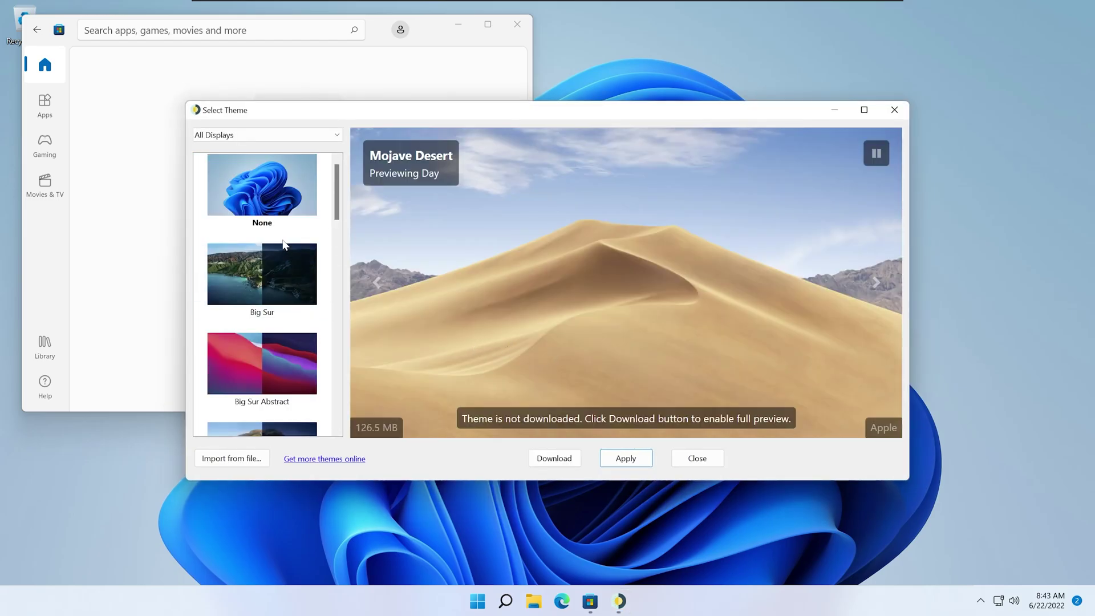
{"action": "left_click", "coordinate": [264, 278]}
{"action": "left_click", "coordinate": [278, 350]}
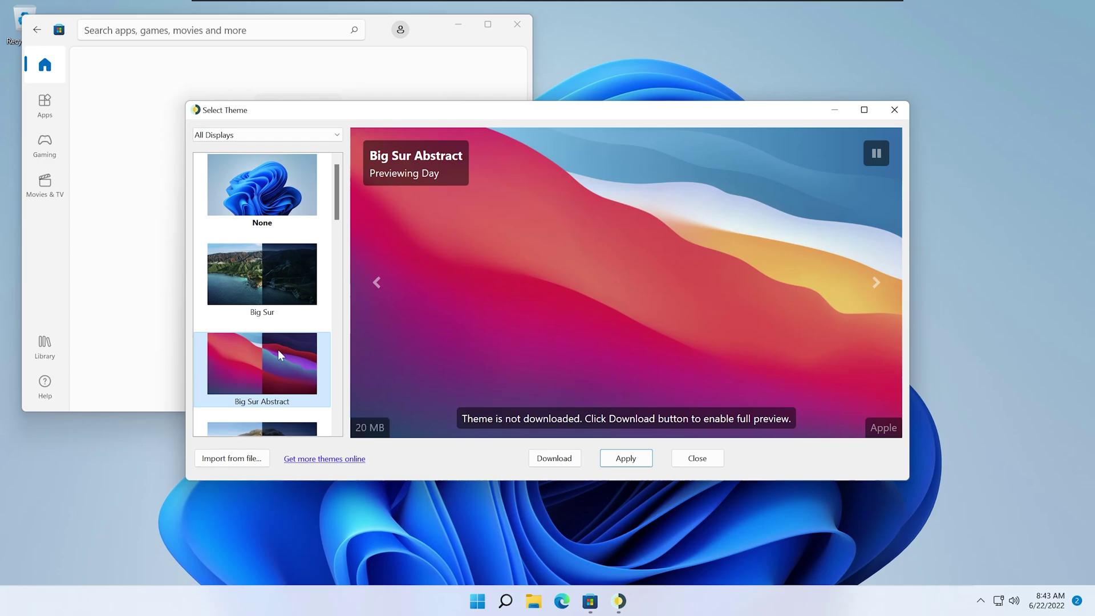
{"action": "left_click", "coordinate": [264, 278]}
{"action": "left_click", "coordinate": [869, 289]}
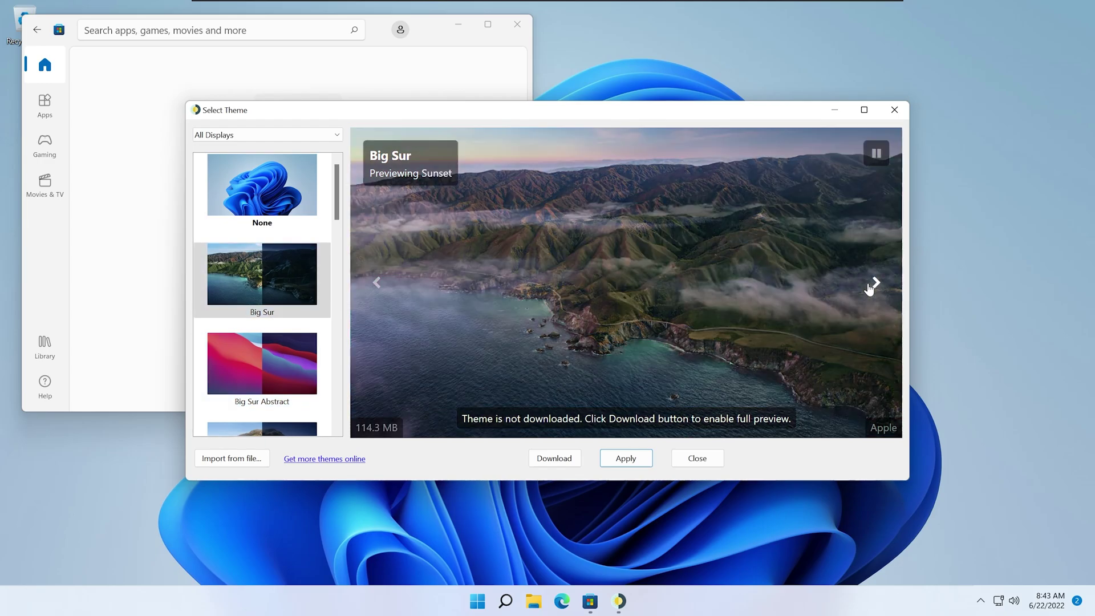
{"action": "left_click", "coordinate": [869, 290]}
{"action": "left_click", "coordinate": [869, 290]}
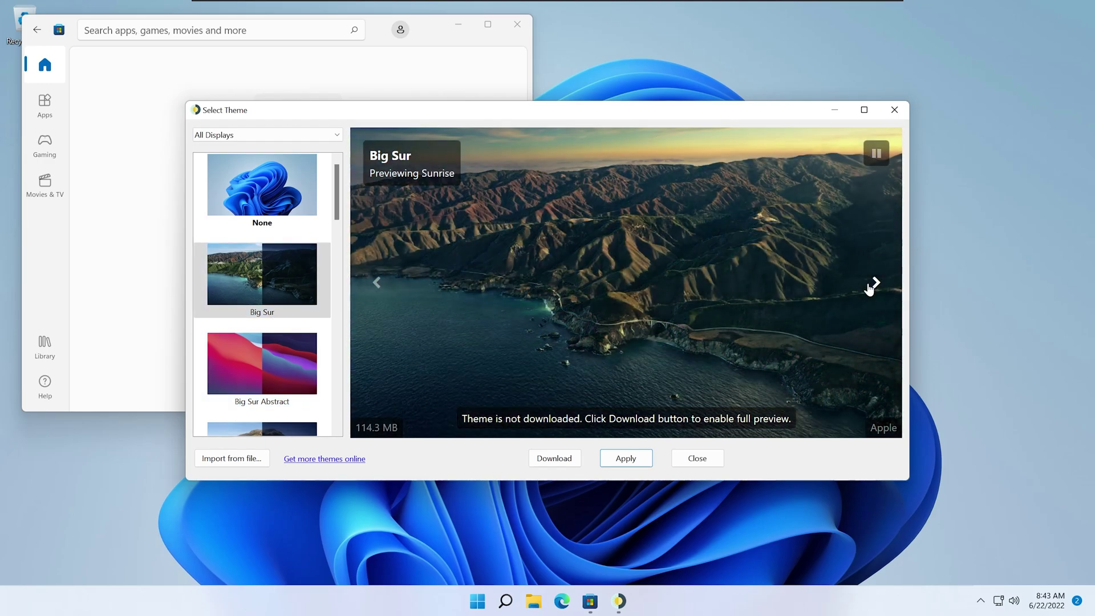
{"action": "left_click", "coordinate": [869, 290]}
{"action": "left_click", "coordinate": [869, 289]}
{"action": "left_click", "coordinate": [869, 290]}
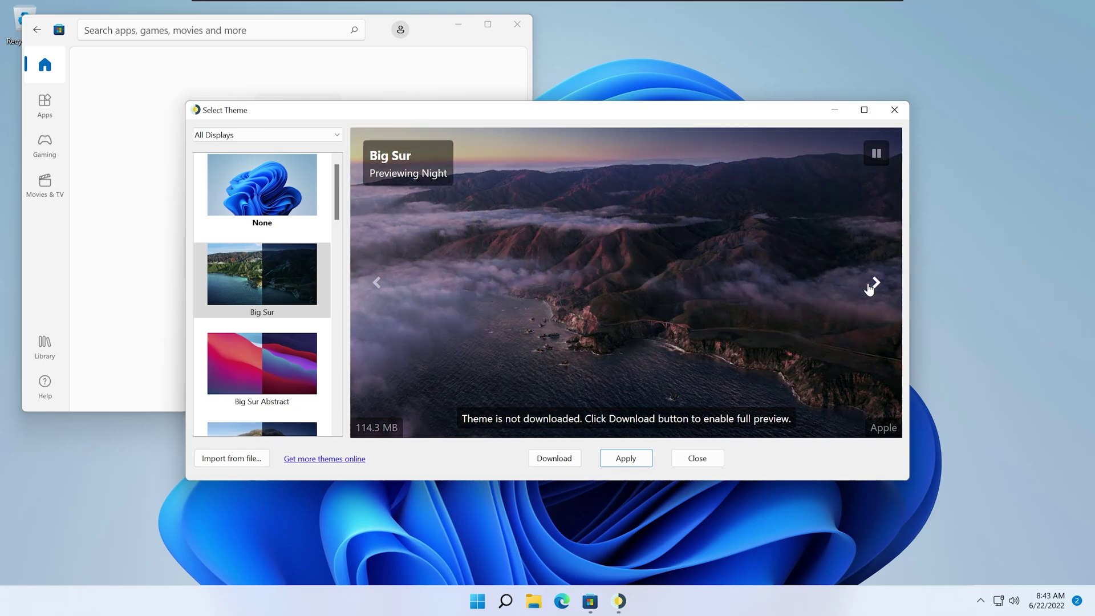
{"action": "left_click", "coordinate": [869, 290]}
Preview the Solar Gradients, The Desert and The Cliffs themes
{"action": "scroll", "coordinate": [276, 311], "scroll_direction": "down", "scroll_amount": 5}
{"action": "scroll", "coordinate": [276, 308], "scroll_direction": "down", "scroll_amount": 3}
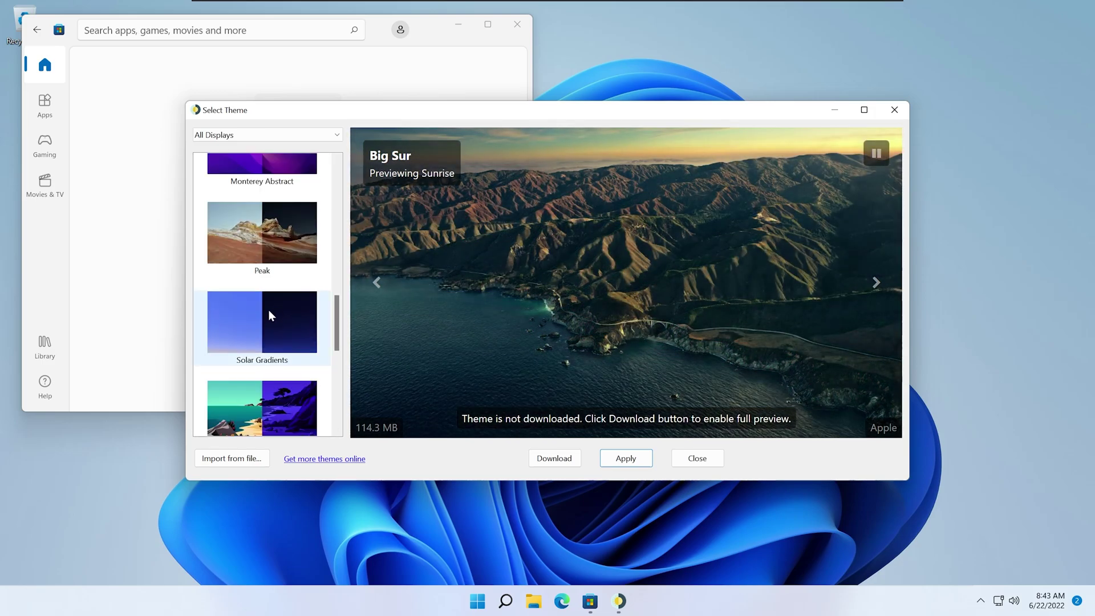
{"action": "left_click", "coordinate": [265, 314]}
{"action": "scroll", "coordinate": [264, 316], "scroll_direction": "down", "scroll_amount": 3}
{"action": "left_click", "coordinate": [263, 316]}
{"action": "scroll", "coordinate": [263, 316], "scroll_direction": "up", "scroll_amount": 3}
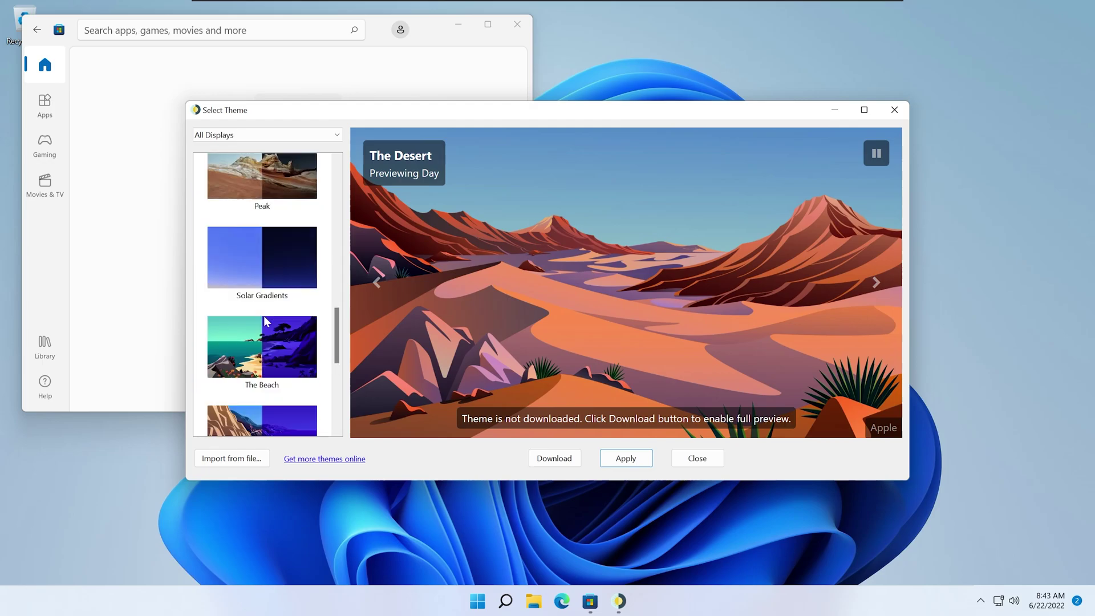
{"action": "scroll", "coordinate": [263, 315], "scroll_direction": "down", "scroll_amount": 2}
{"action": "left_click", "coordinate": [263, 316]}
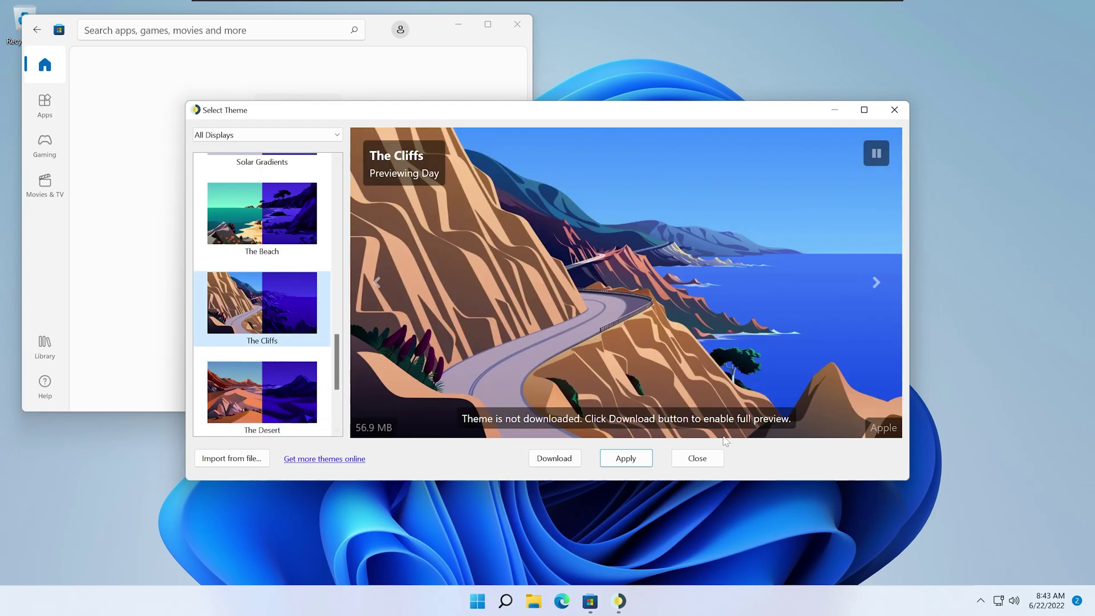
Download and apply The Cliffs on all displays, closing the Microsoft Store window
{"action": "left_click", "coordinate": [556, 458]}
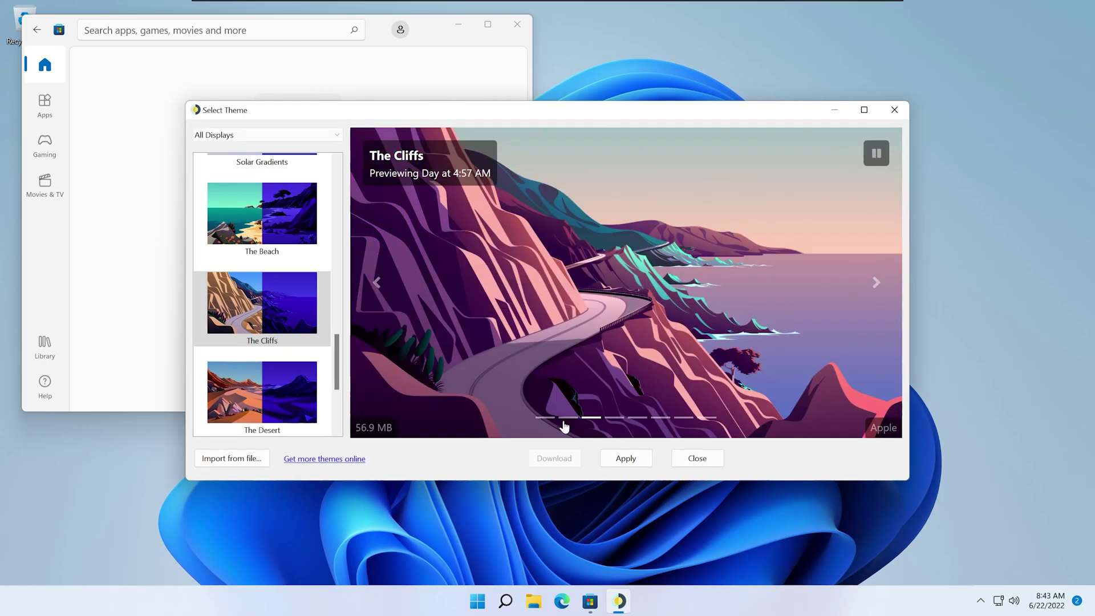
{"action": "left_click", "coordinate": [623, 457]}
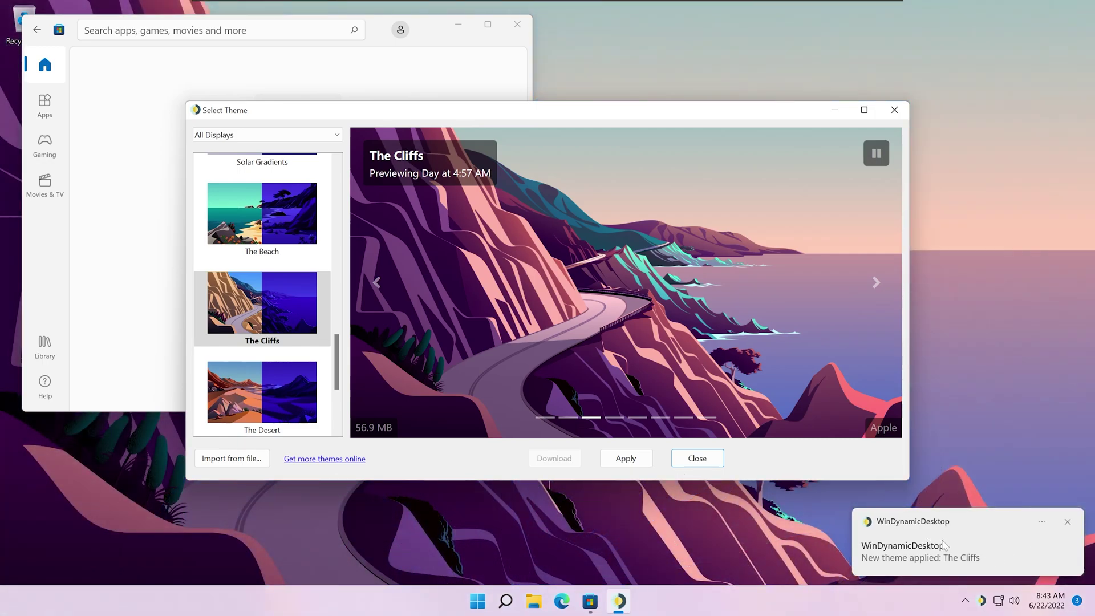
{"action": "left_click", "coordinate": [517, 23]}
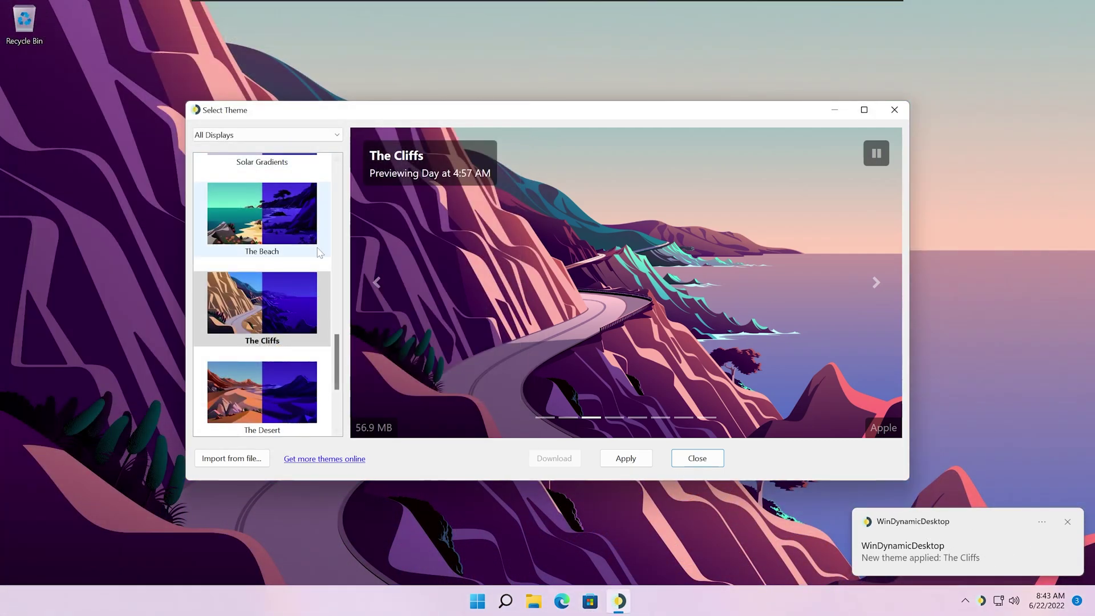
{"action": "left_click", "coordinate": [270, 135]}
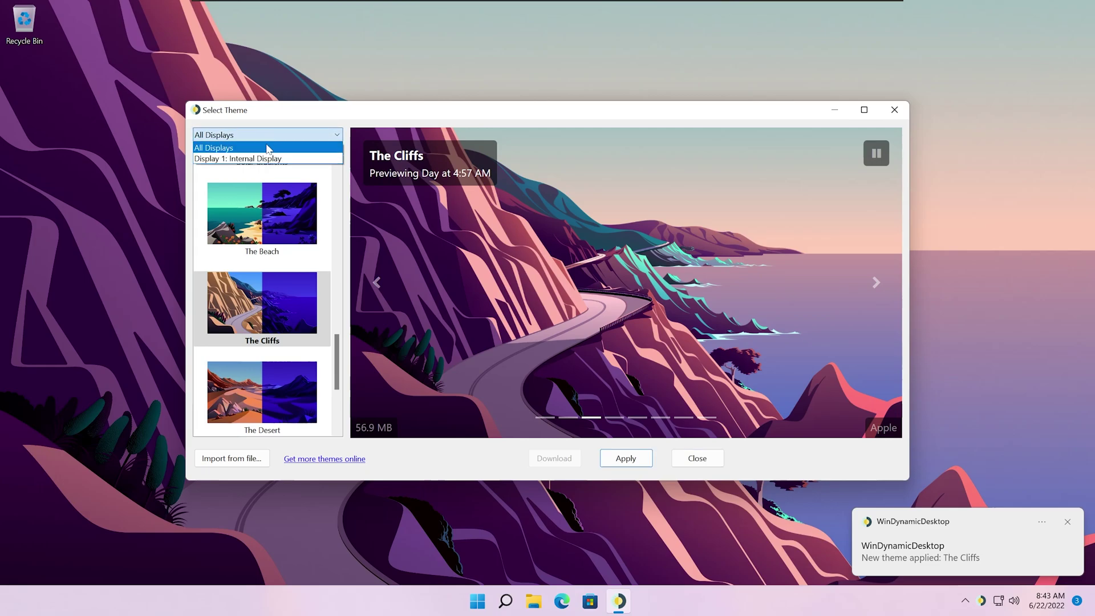
{"action": "left_click", "coordinate": [270, 135]}
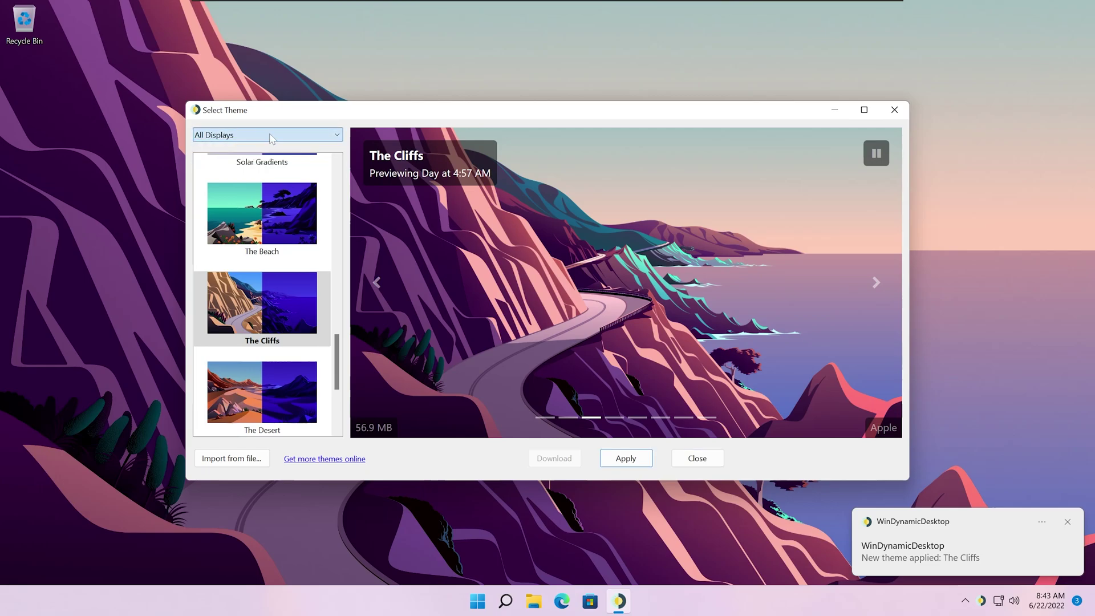
Open the windd.info theme gallery in Edge and browse the list of 173 free themes
{"action": "left_click", "coordinate": [344, 458]}
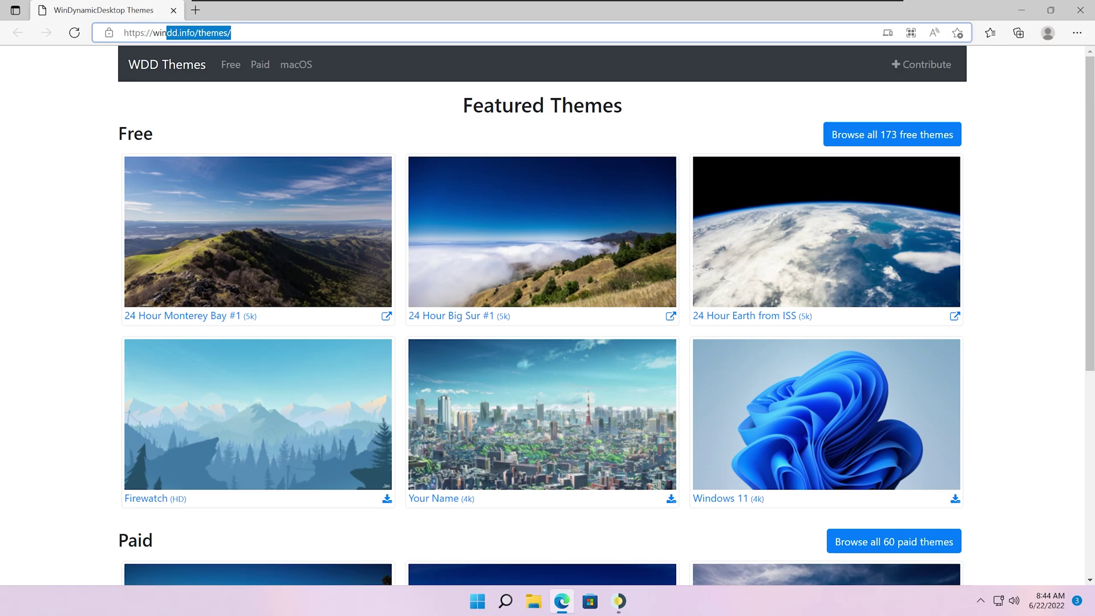
{"action": "scroll", "coordinate": [293, 313], "scroll_direction": "down", "scroll_amount": 3}
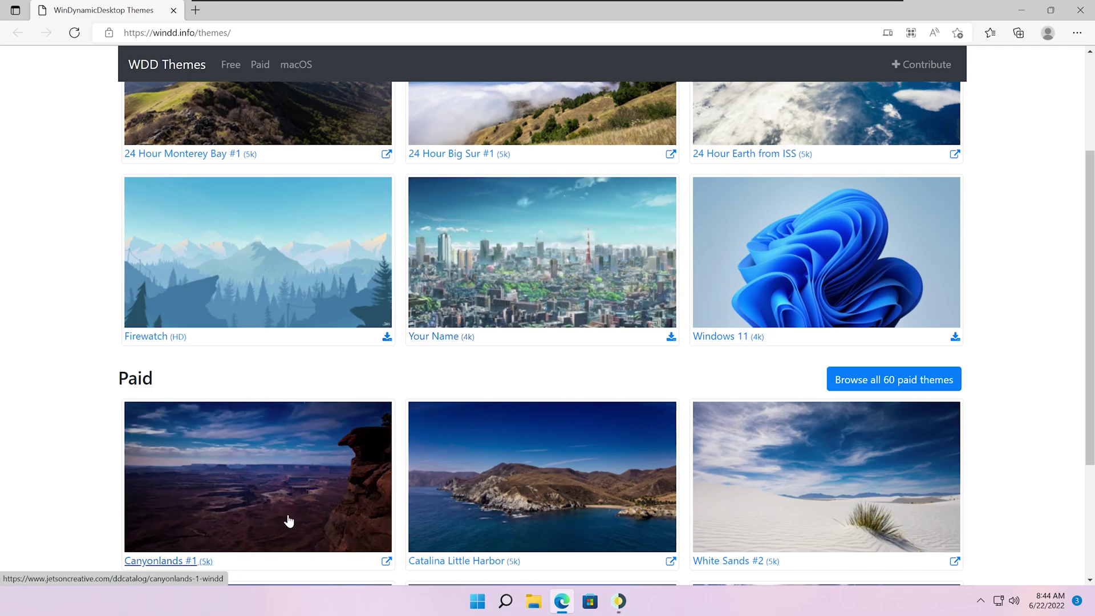
{"action": "scroll", "coordinate": [583, 515], "scroll_direction": "down", "scroll_amount": 3}
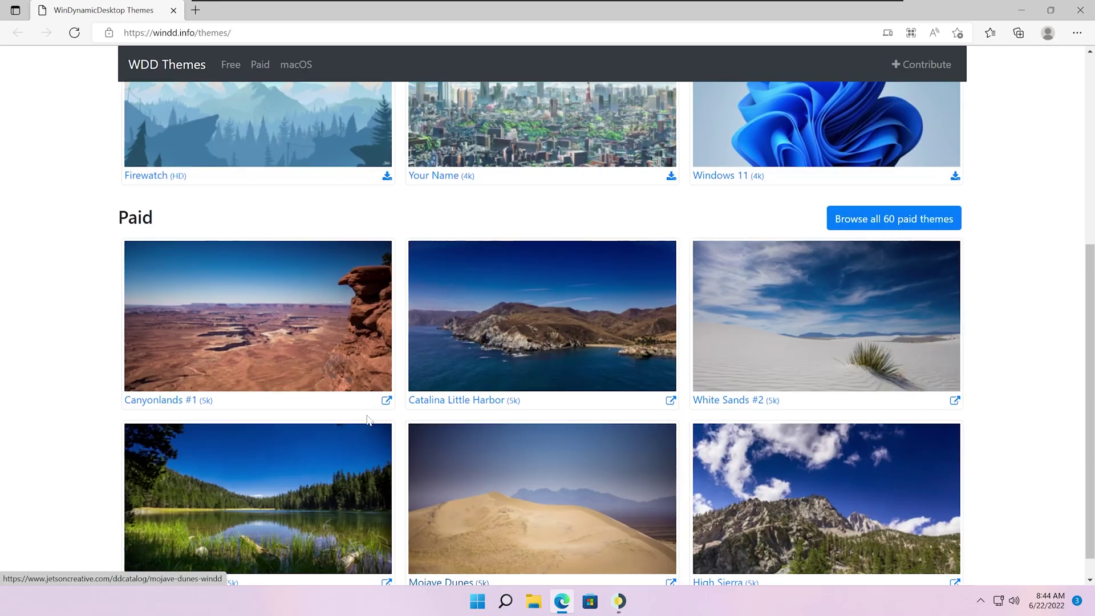
{"action": "scroll", "coordinate": [425, 374], "scroll_direction": "up", "scroll_amount": 3}
{"action": "scroll", "coordinate": [426, 374], "scroll_direction": "up", "scroll_amount": 3}
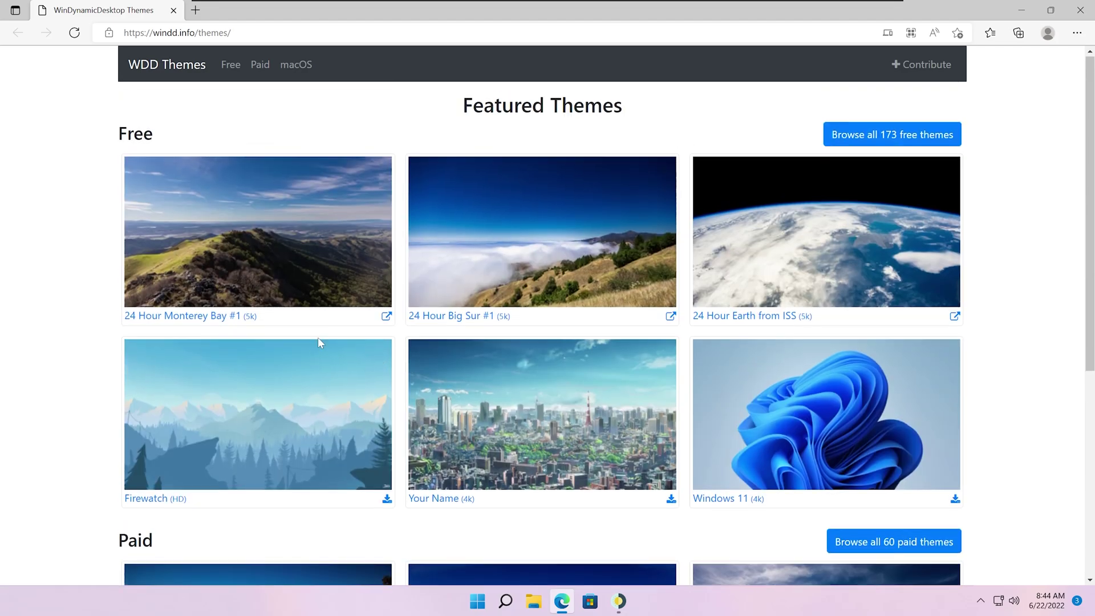
{"action": "left_click", "coordinate": [920, 135]}
{"action": "scroll", "coordinate": [406, 461], "scroll_direction": "down", "scroll_amount": 7}
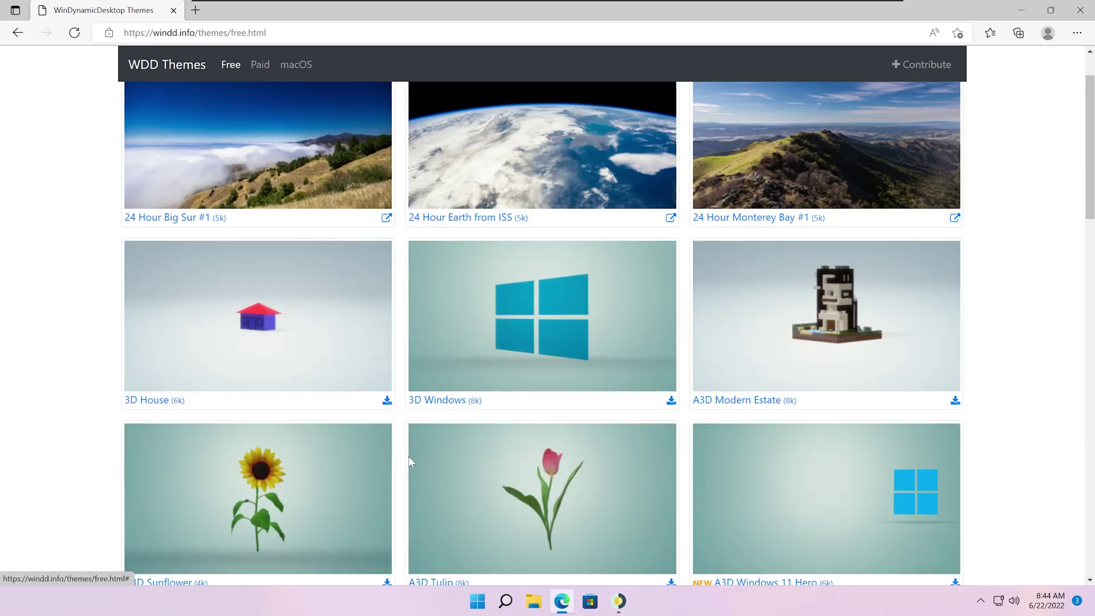
{"action": "scroll", "coordinate": [379, 422], "scroll_direction": "down", "scroll_amount": 4}
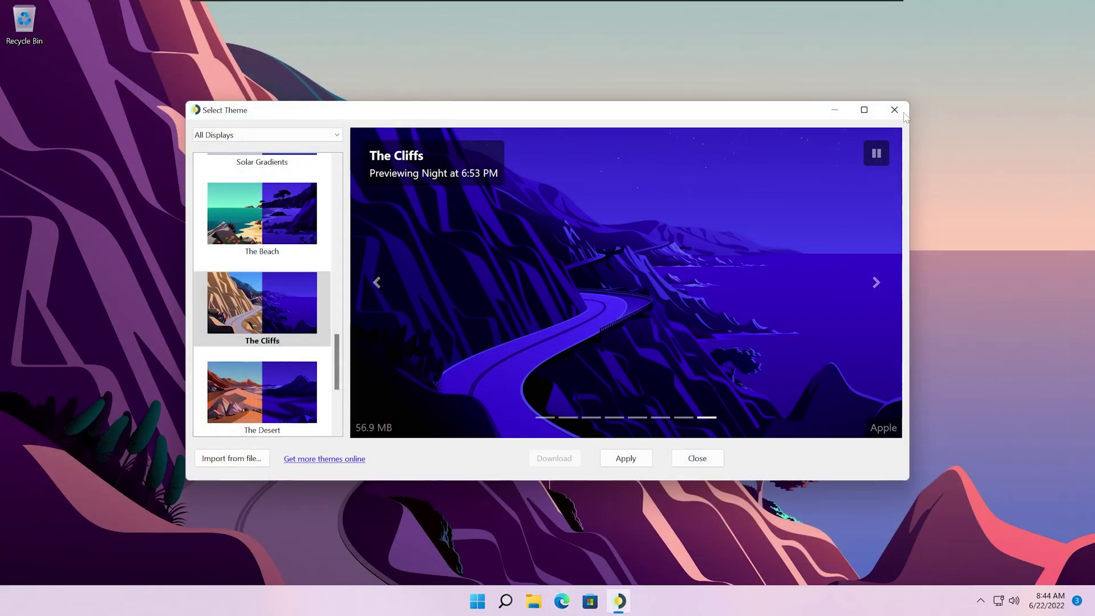
Close the theme chooser and enable Night Mode from WinDynamicDesktop's tray menu
{"action": "left_click", "coordinate": [894, 110]}
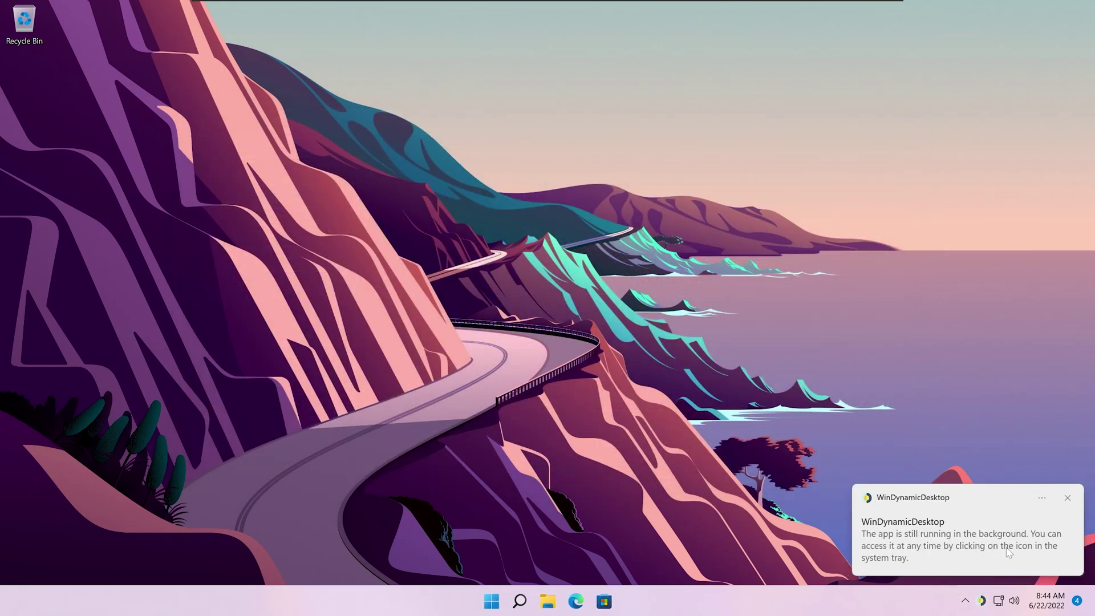
{"action": "left_click", "coordinate": [980, 600]}
{"action": "right_click", "coordinate": [972, 565]}
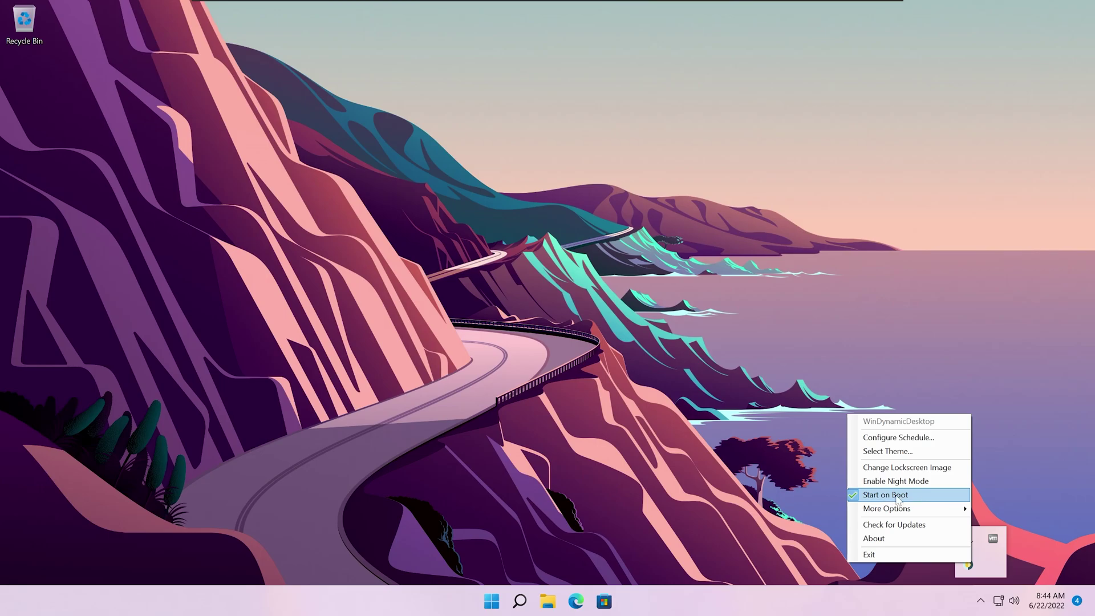
{"action": "left_click", "coordinate": [904, 480]}
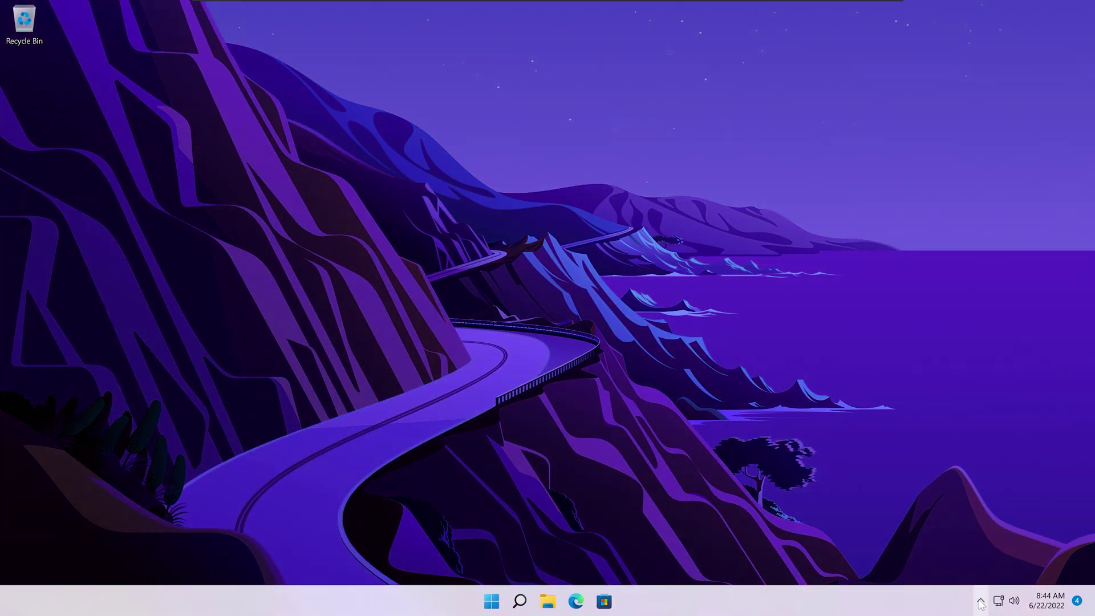
Disable Night Mode again, then look through More Options before dismissing the menu
{"action": "left_click", "coordinate": [980, 602]}
{"action": "right_click", "coordinate": [971, 566]}
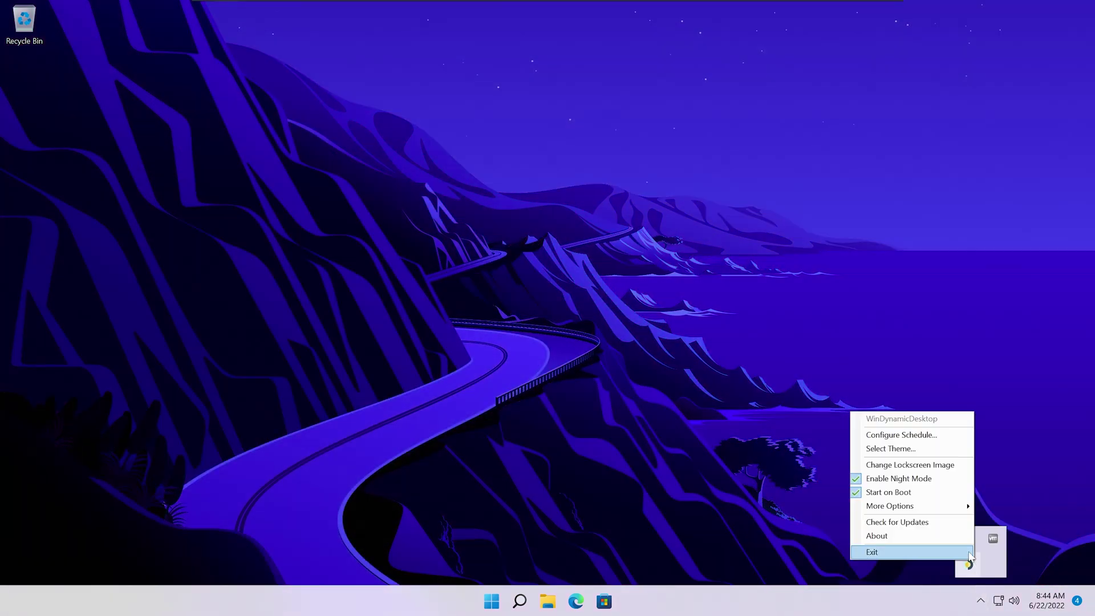
{"action": "left_click", "coordinate": [915, 483]}
{"action": "left_click", "coordinate": [980, 600]}
{"action": "right_click", "coordinate": [967, 564]}
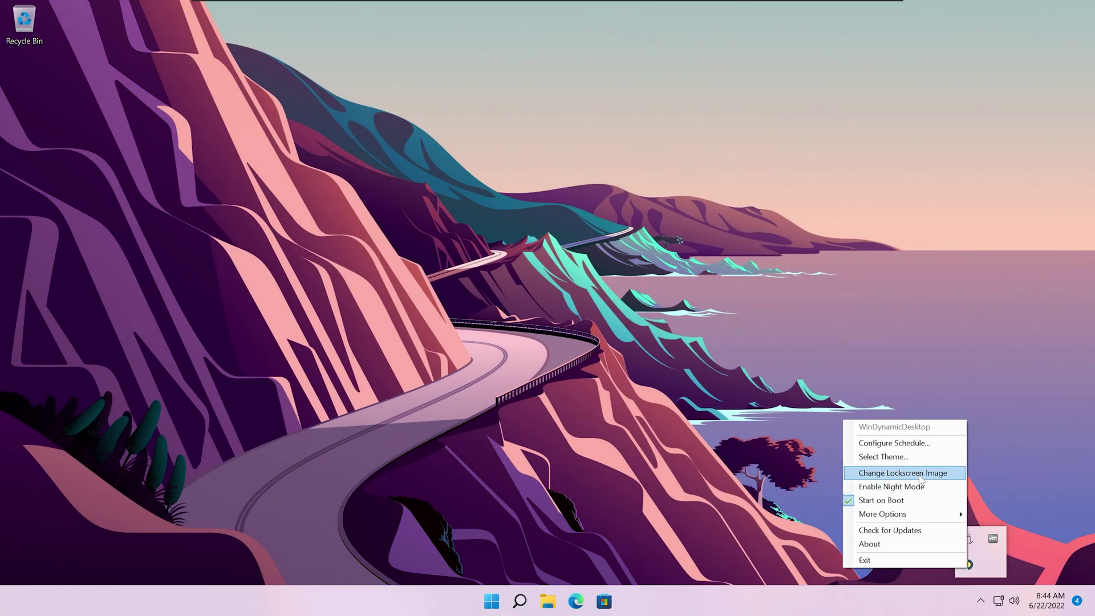
{"action": "mouse_move", "coordinate": [914, 520]}
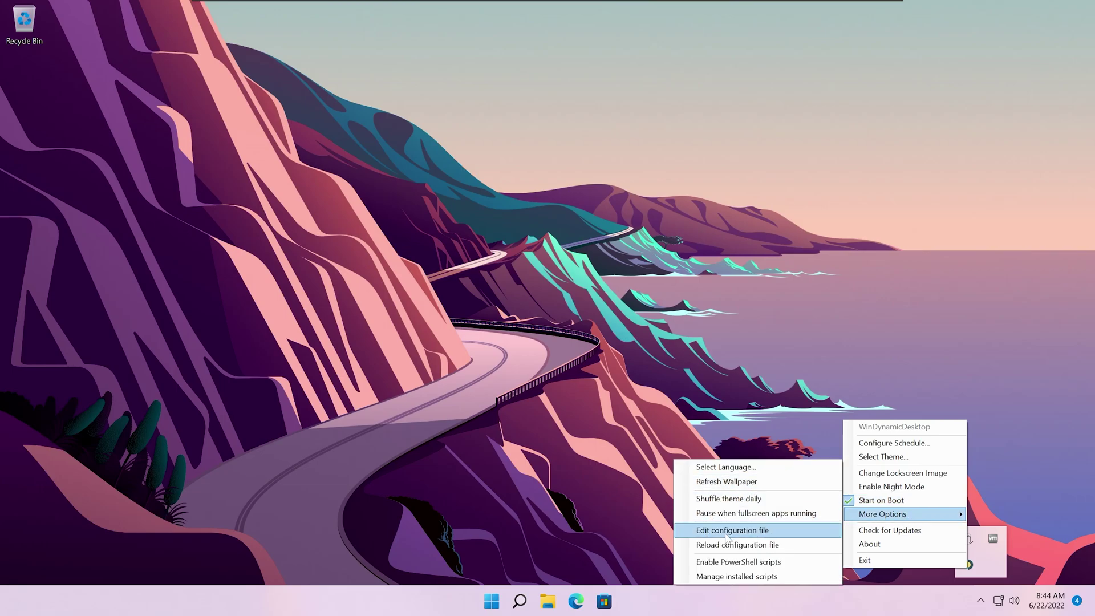
{"action": "left_click", "coordinate": [498, 477]}
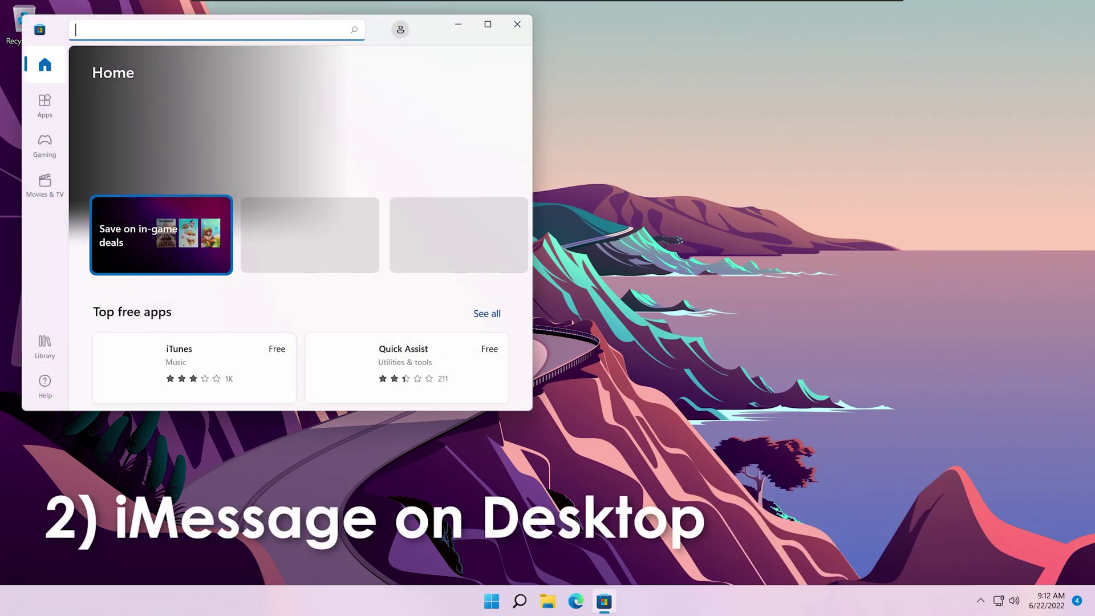
Search the Store for 'bluebubble' and install the BlueBubbles App
{"action": "type", "text": "bluebubbles"}
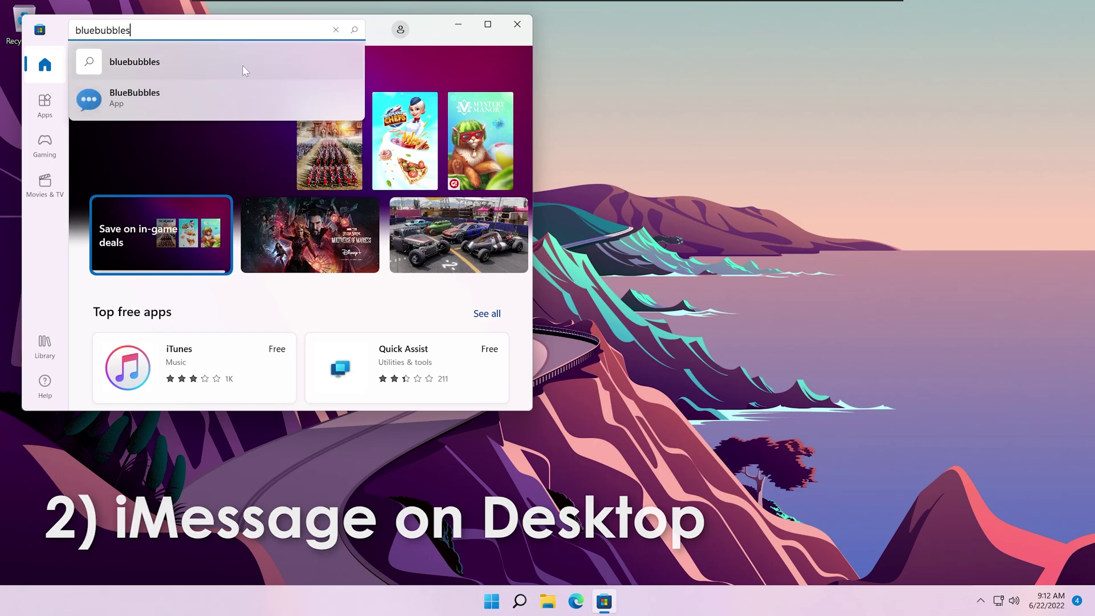
{"action": "left_click", "coordinate": [222, 96]}
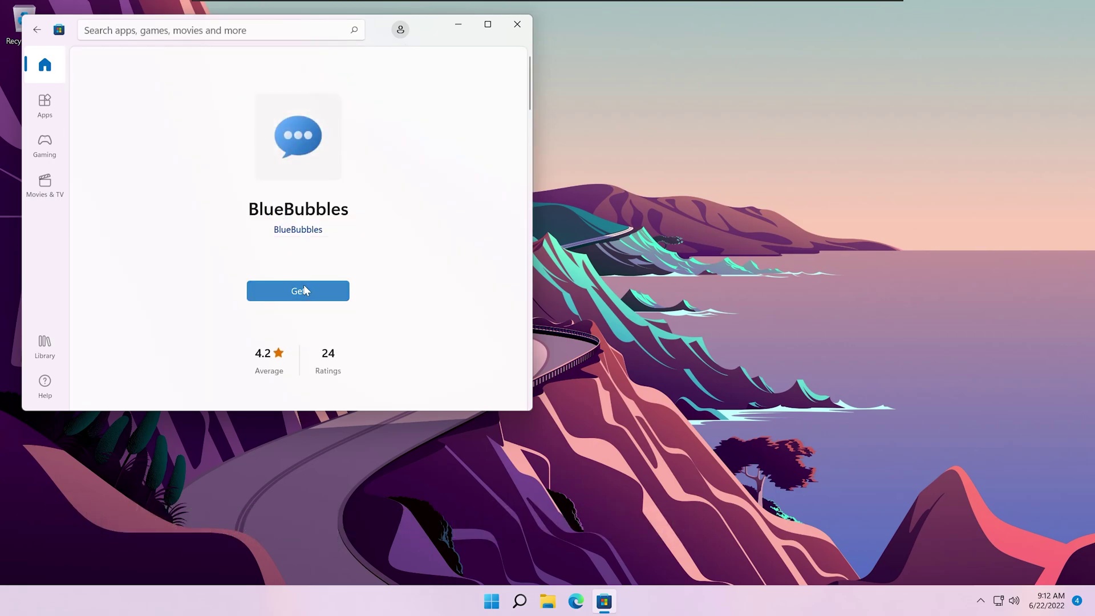
{"action": "left_click", "coordinate": [304, 288]}
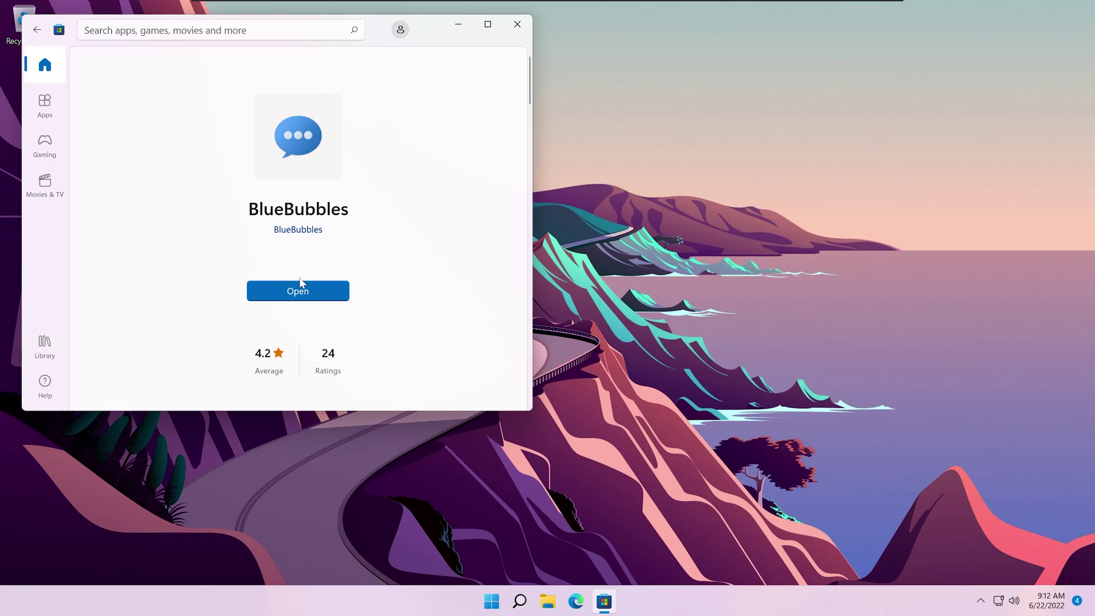
Launch BlueBubbles, pass the welcome and setup screens, and connect via manual server entry
{"action": "left_click", "coordinate": [298, 296]}
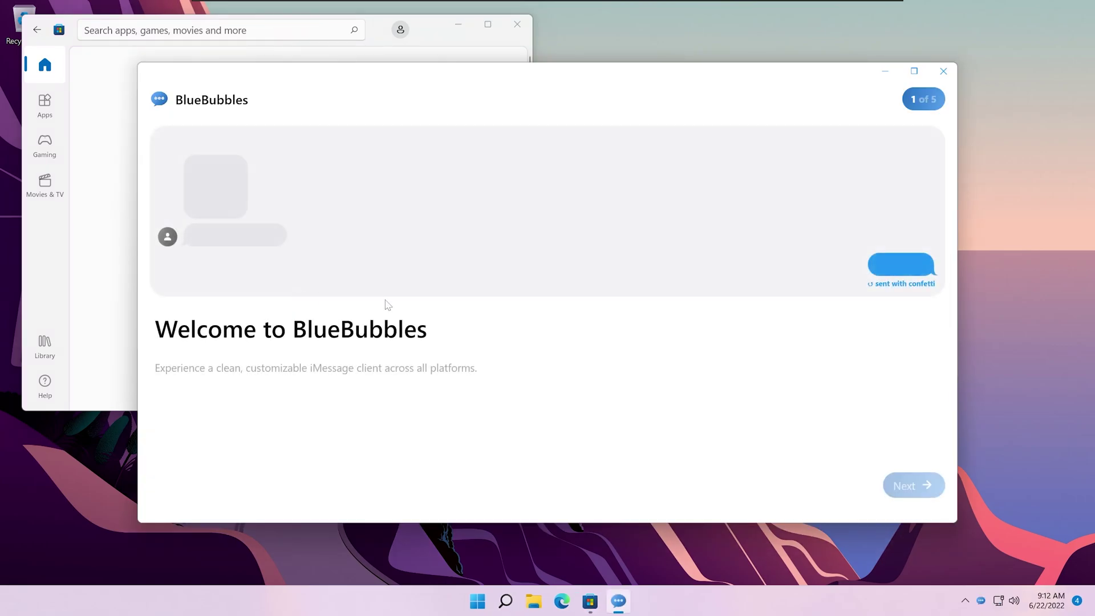
{"action": "left_click", "coordinate": [926, 488]}
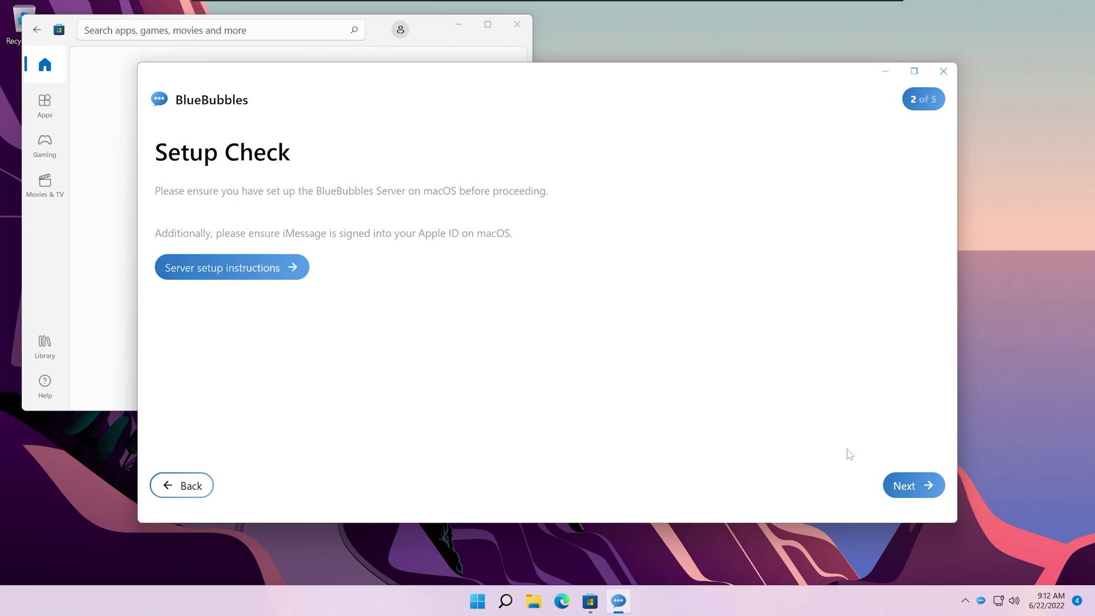
{"action": "left_click", "coordinate": [911, 486]}
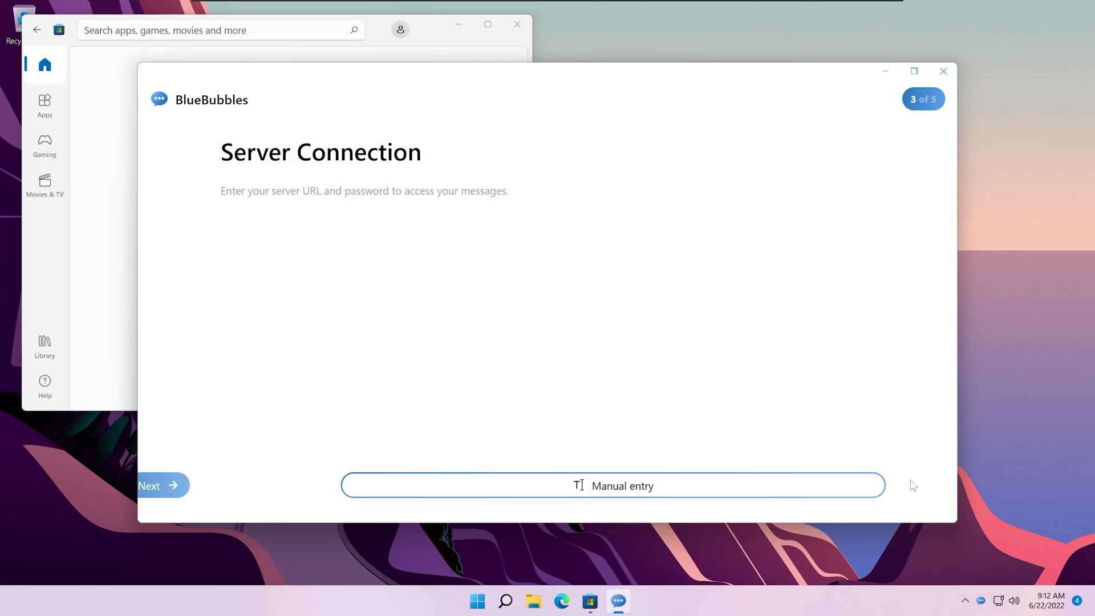
{"action": "left_click", "coordinate": [693, 494]}
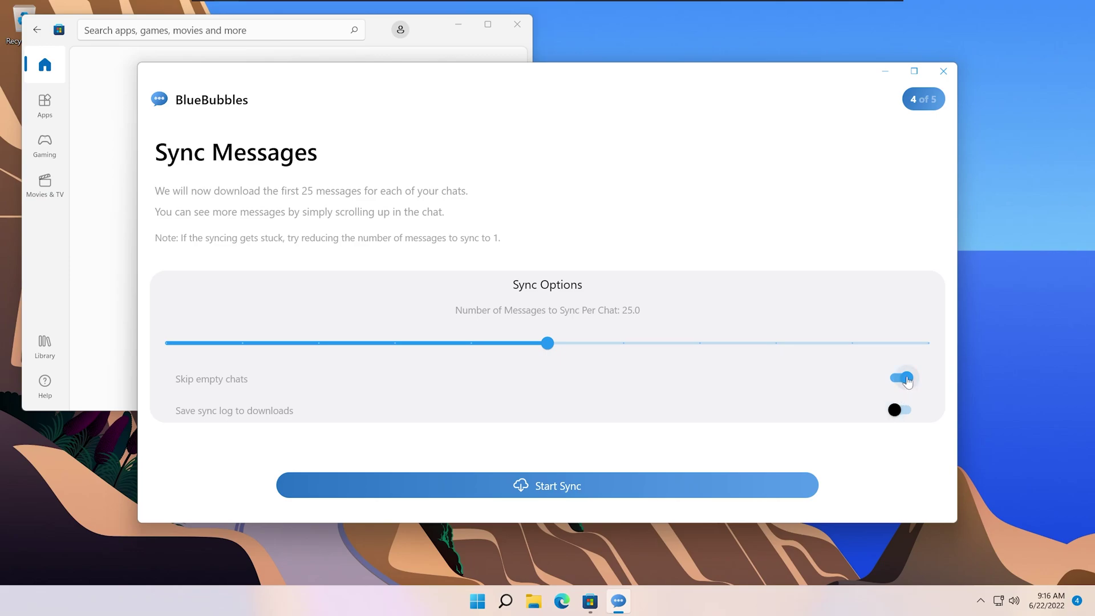
Set 50 messages per chat with Skip Empty Chats on, and start the sync
{"action": "left_click", "coordinate": [906, 381]}
{"action": "left_click", "coordinate": [905, 383]}
{"action": "left_click", "coordinate": [601, 346]}
{"action": "left_click", "coordinate": [930, 344]}
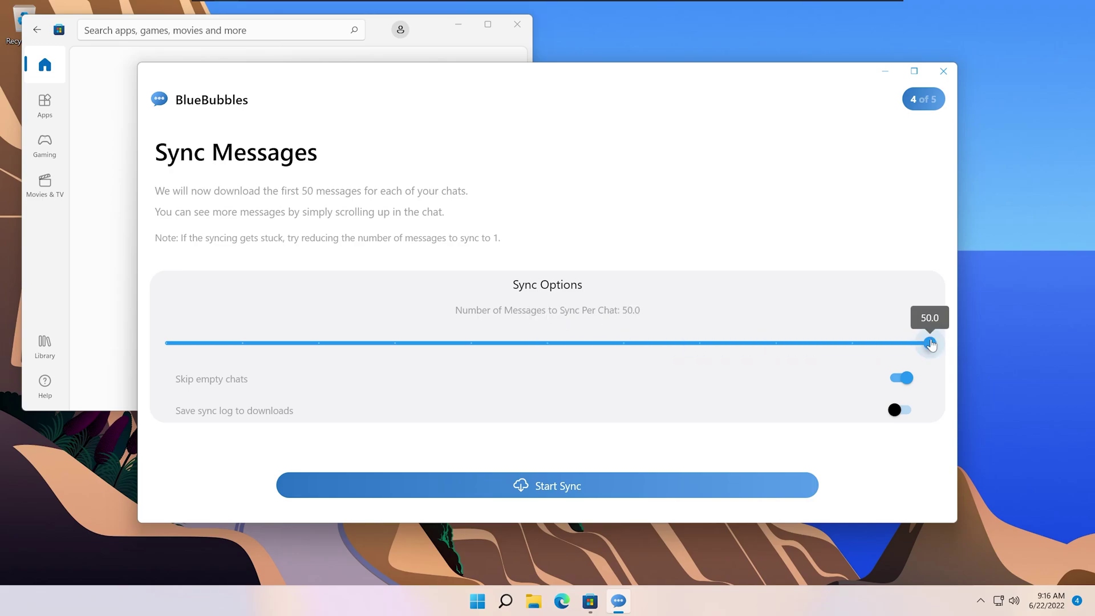
{"action": "left_click", "coordinate": [653, 489]}
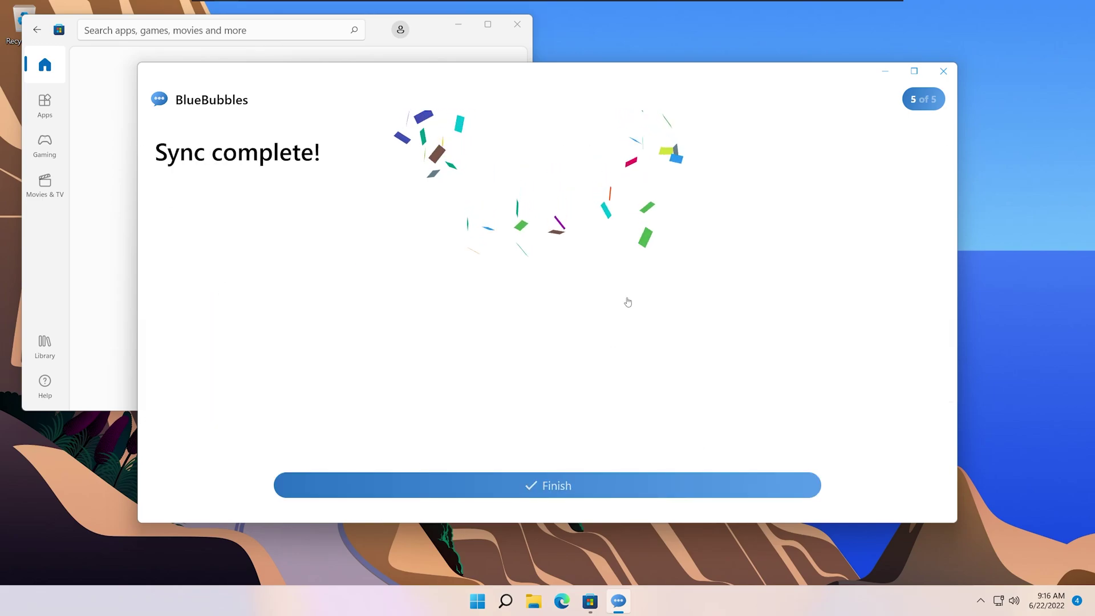
Finish setup and switch BlueBubbles to the Dark theme
{"action": "left_click", "coordinate": [502, 488]}
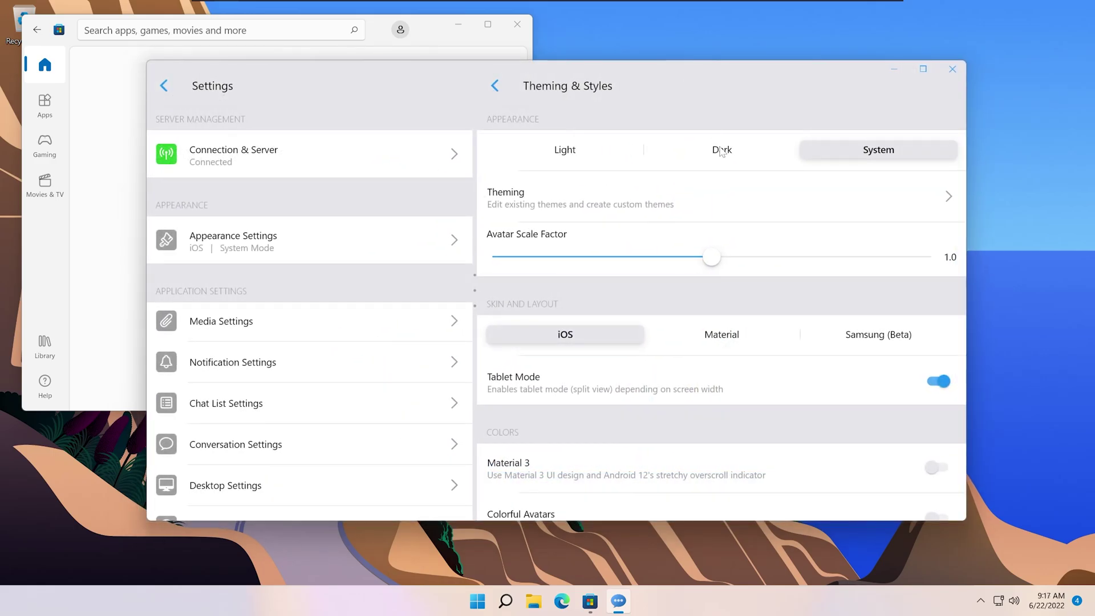
{"action": "left_click", "coordinate": [721, 150]}
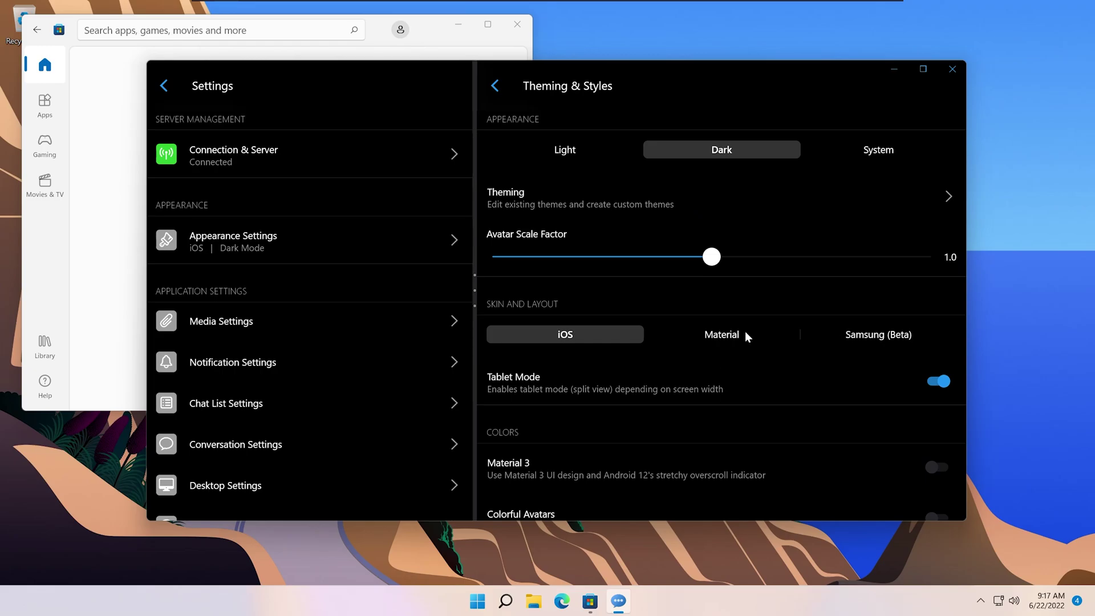
{"action": "scroll", "coordinate": [666, 365], "scroll_direction": "down", "scroll_amount": 3}
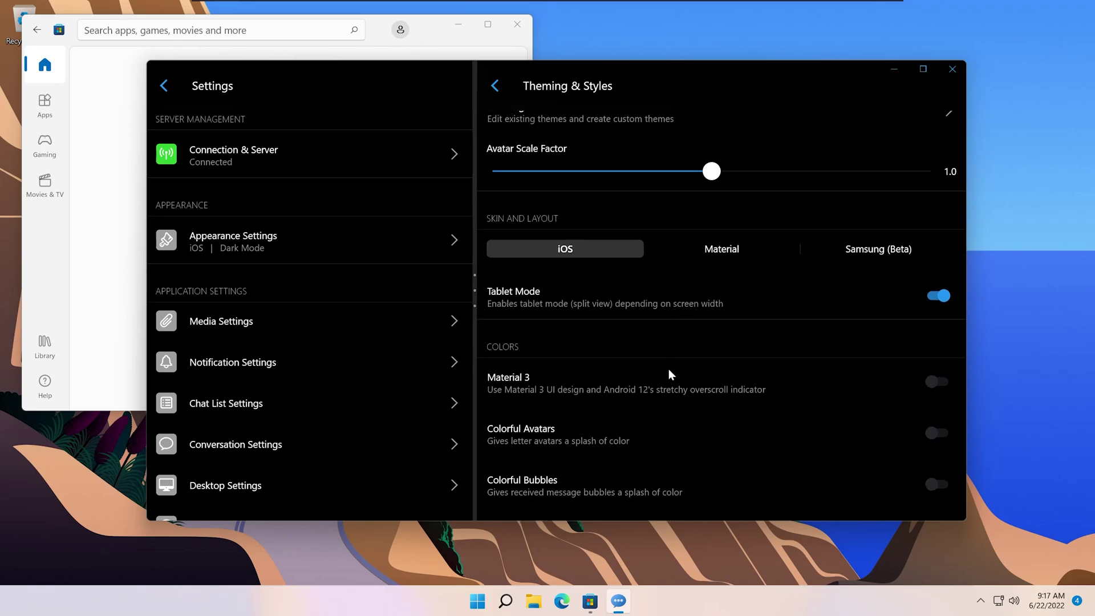
{"action": "scroll", "coordinate": [668, 368], "scroll_direction": "down", "scroll_amount": 5}
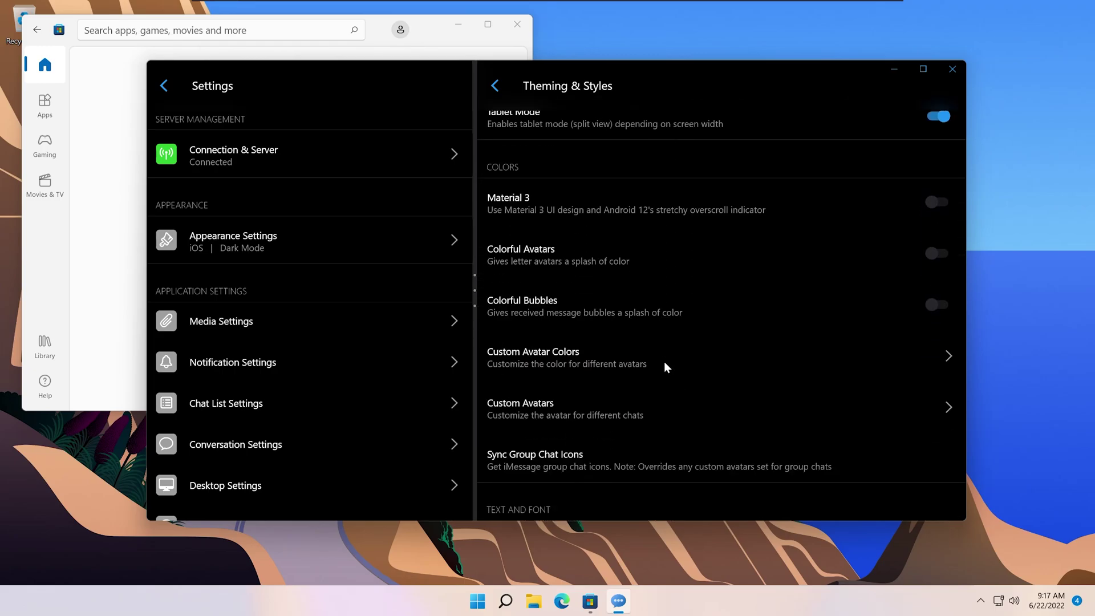
{"action": "scroll", "coordinate": [661, 362], "scroll_direction": "down", "scroll_amount": 1}
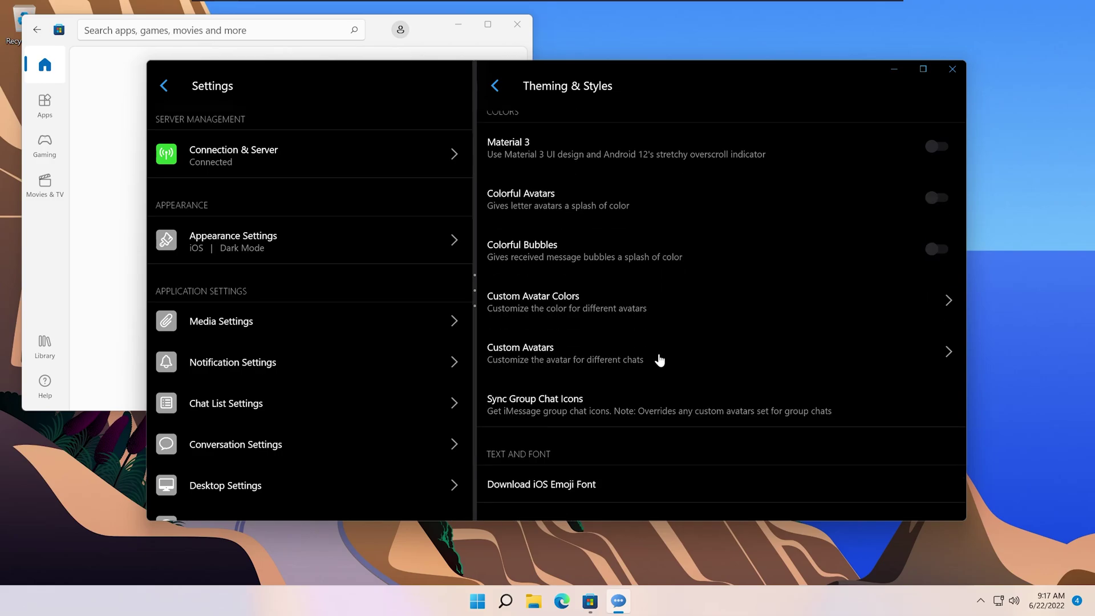
Download the iOS emoji font, review Desktop Settings, and close BlueBubbles to the tray
{"action": "left_click", "coordinate": [553, 484]}
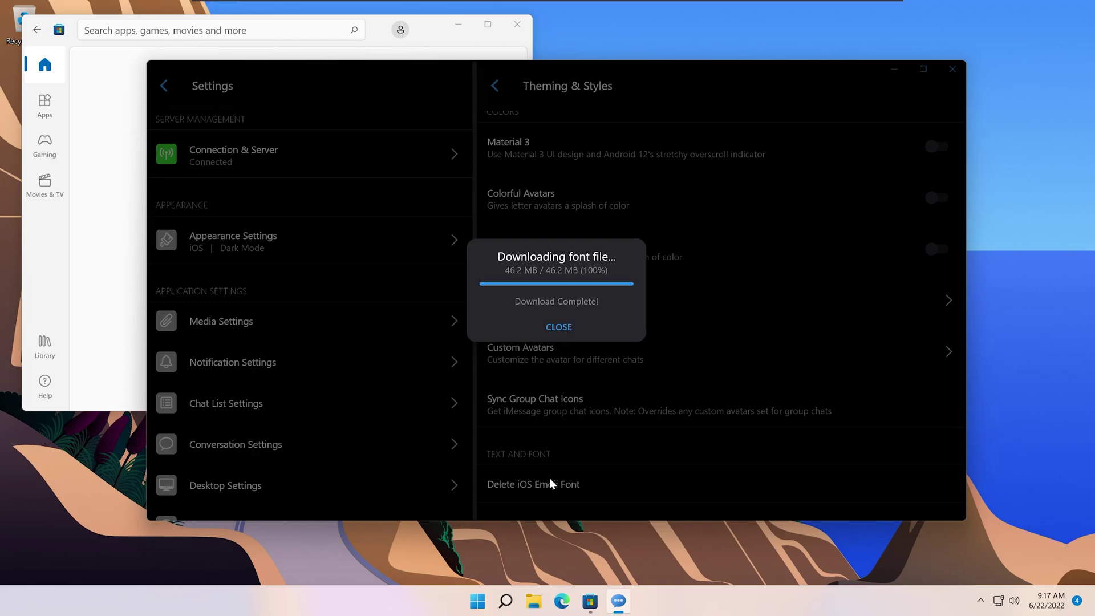
{"action": "left_click", "coordinate": [557, 328]}
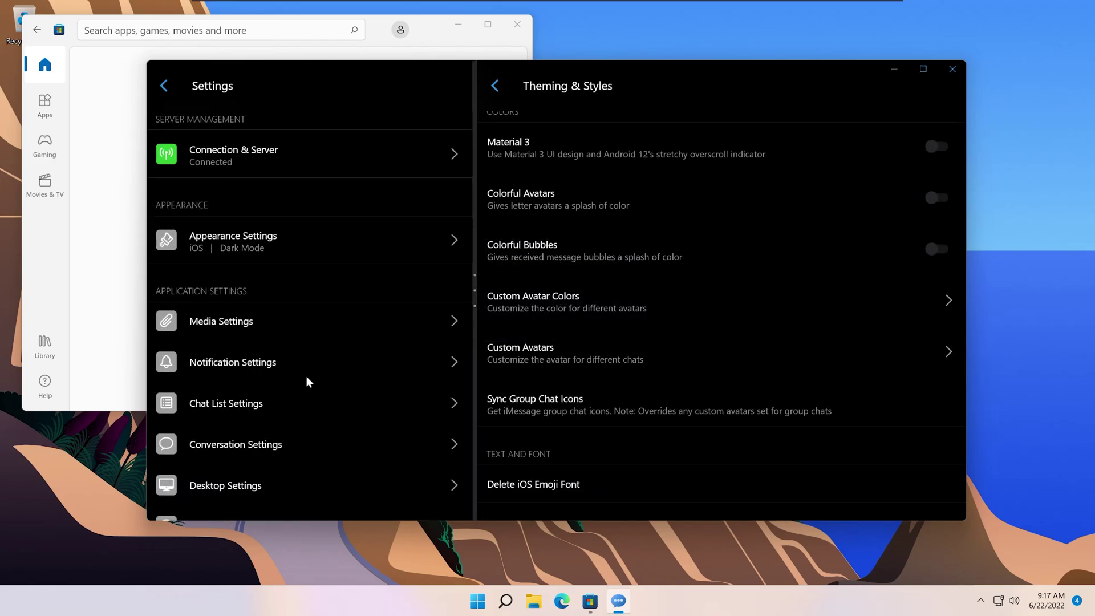
{"action": "left_click", "coordinate": [443, 494]}
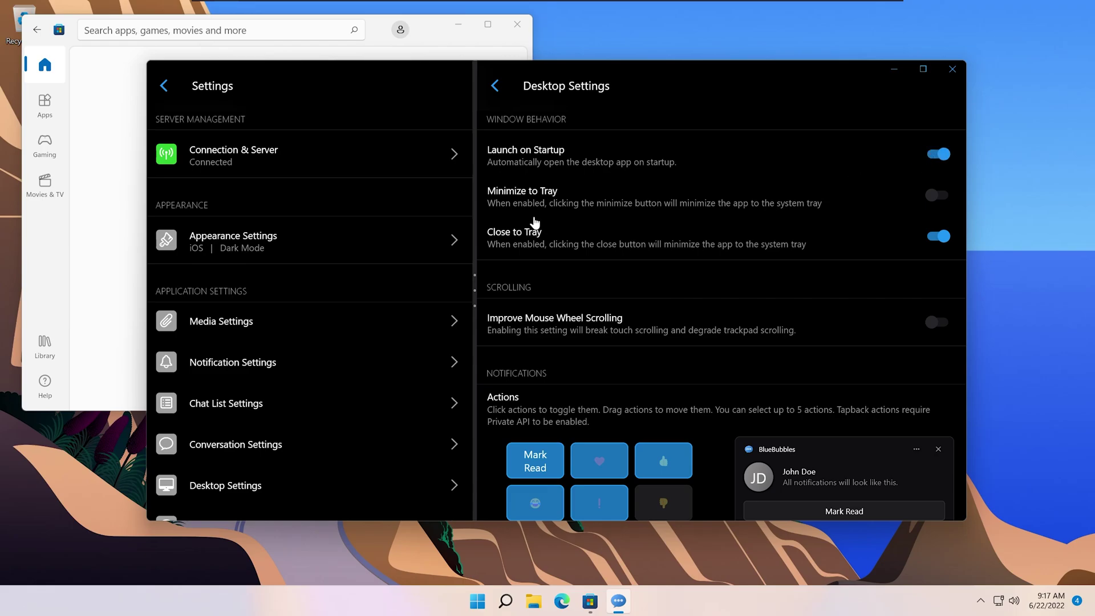
{"action": "left_click", "coordinate": [952, 69]}
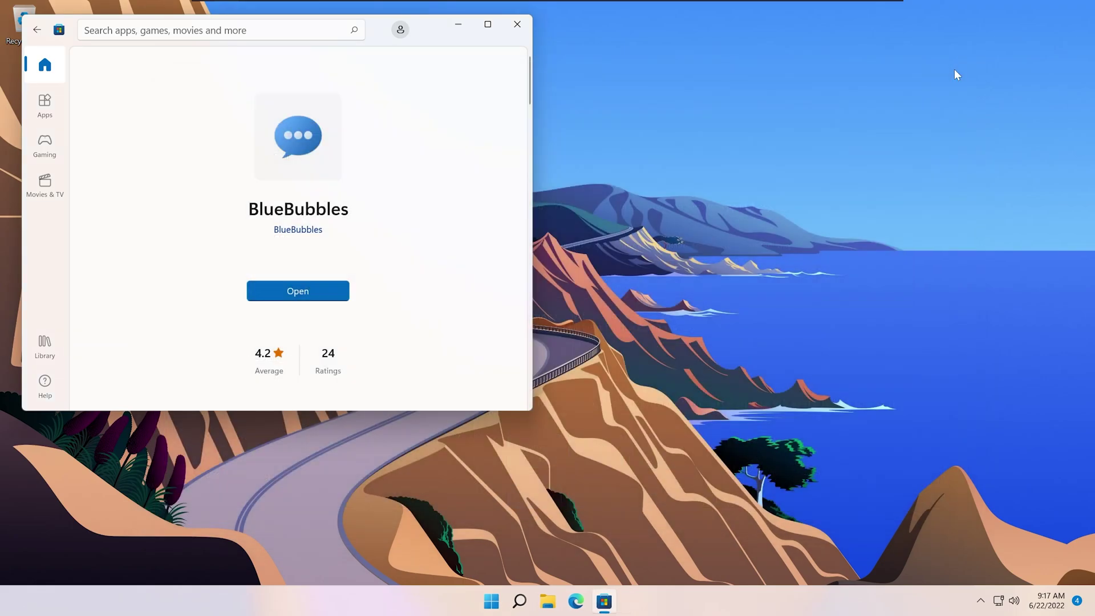
Leave Edge full screen, decline password import, and return signed in to LSPosed/MagiskOnWSA
{"action": "left_click", "coordinate": [980, 600]}
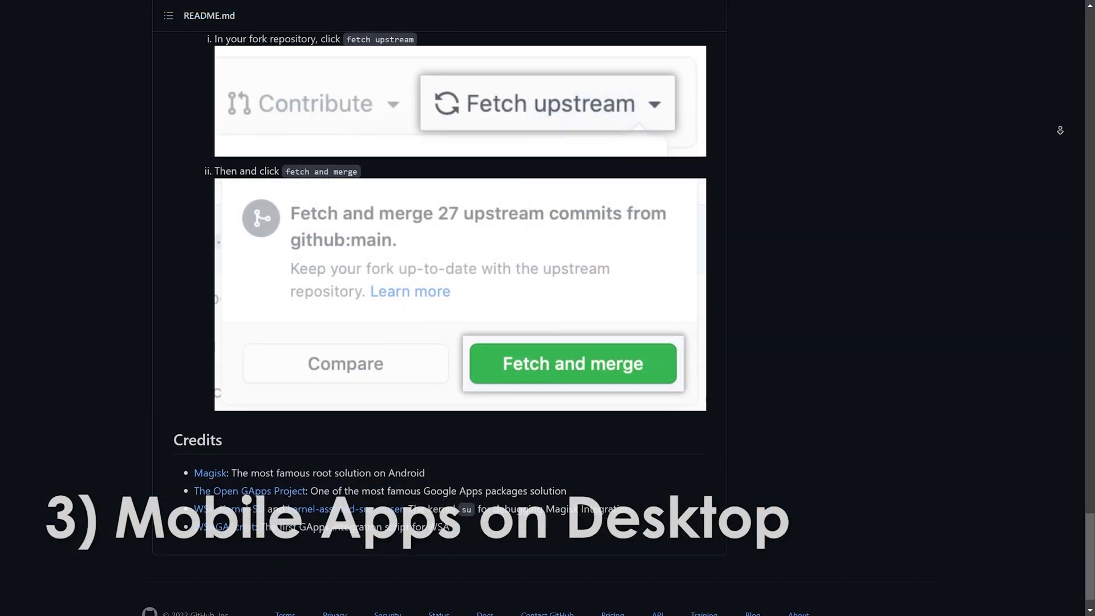
{"action": "scroll", "coordinate": [548, 285], "scroll_direction": "down", "scroll_amount": 1}
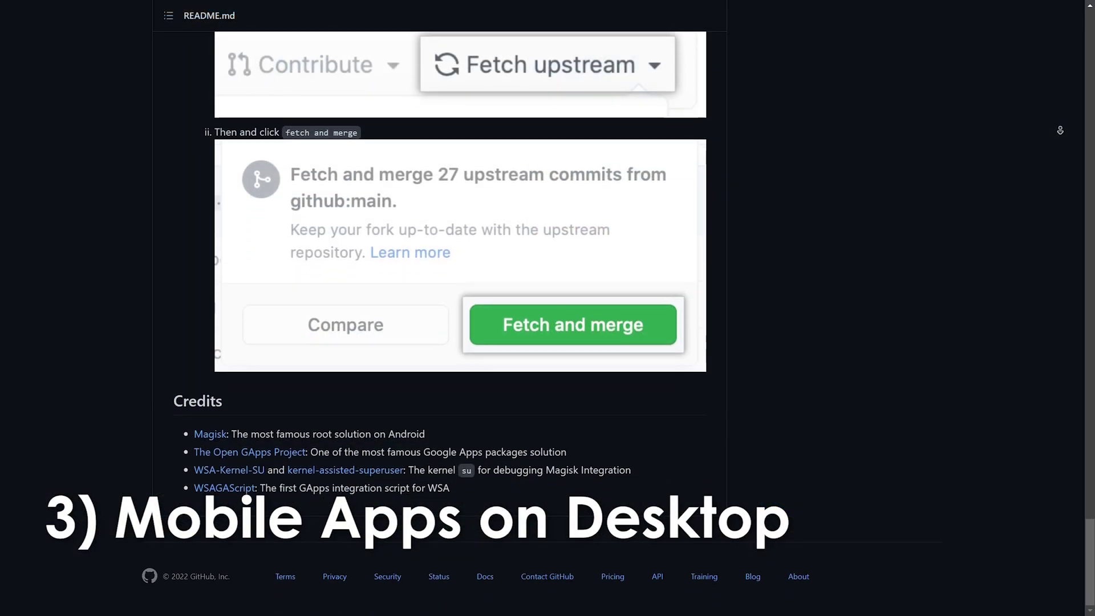
{"action": "scroll", "coordinate": [993, 406], "scroll_direction": "up", "scroll_amount": 20}
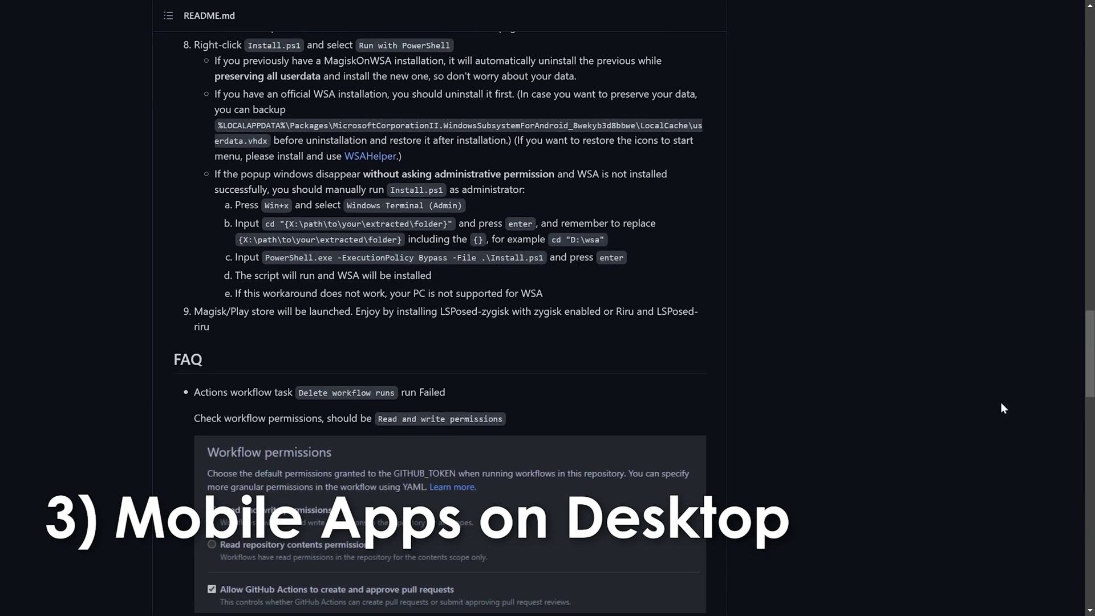
{"action": "key", "text": "F11"}
{"action": "scroll", "coordinate": [981, 404], "scroll_direction": "up", "scroll_amount": 4}
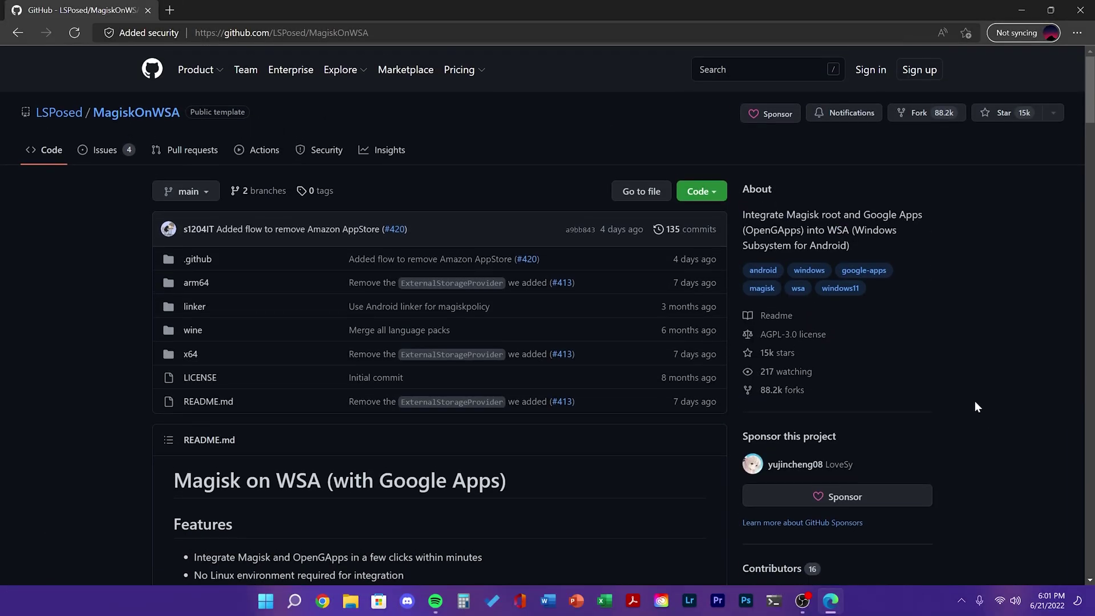
{"action": "scroll", "coordinate": [947, 399], "scroll_direction": "down", "scroll_amount": 3}
{"action": "scroll", "coordinate": [942, 402], "scroll_direction": "down", "scroll_amount": 3}
{"action": "scroll", "coordinate": [942, 399], "scroll_direction": "up", "scroll_amount": 6}
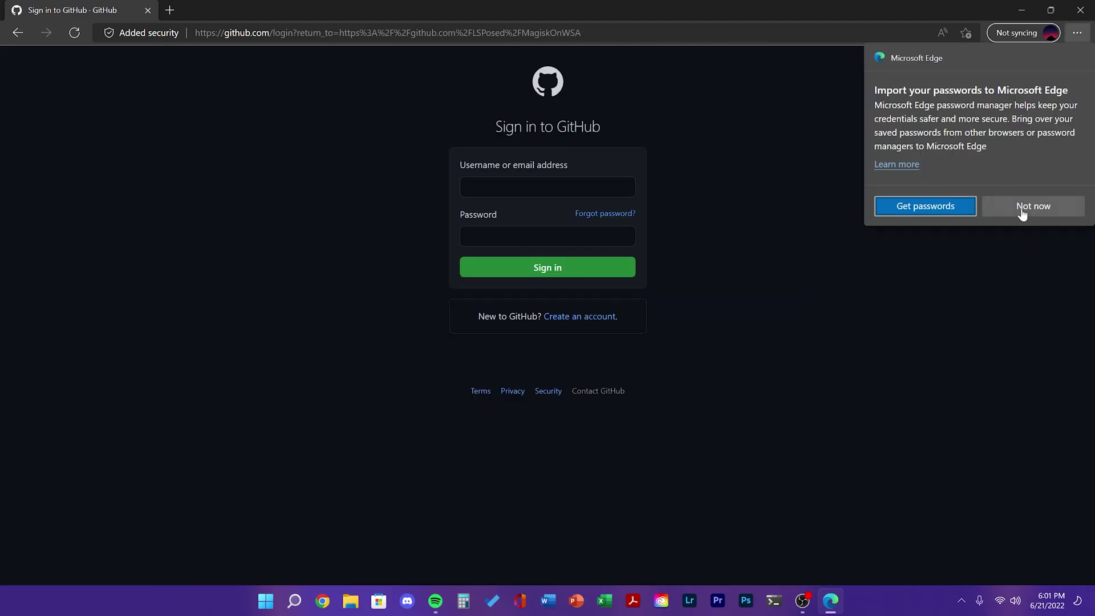
{"action": "left_click", "coordinate": [1022, 209]}
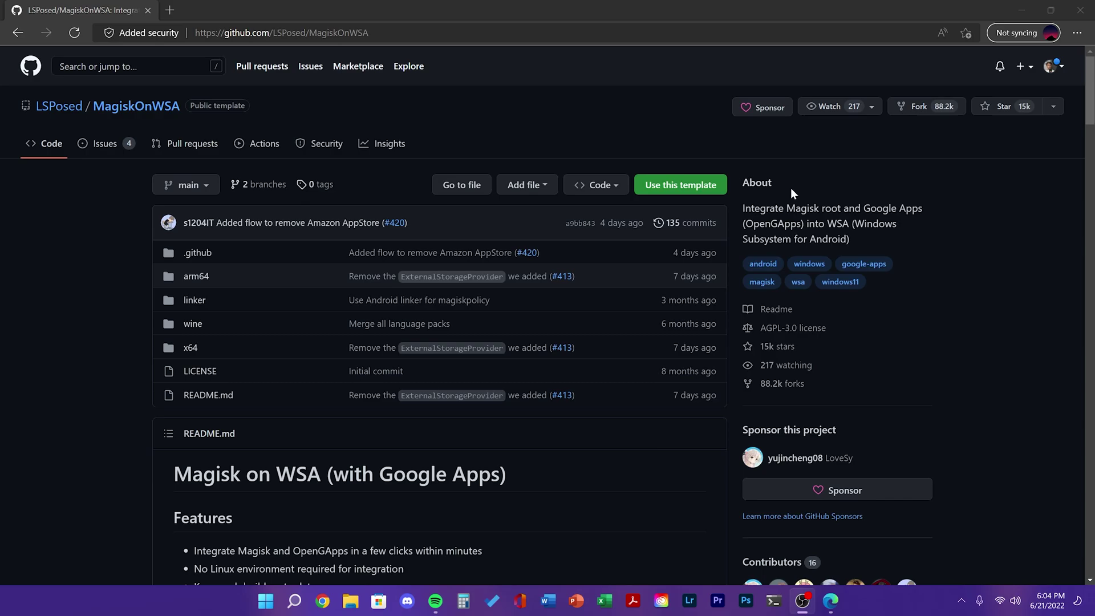
{"action": "scroll", "coordinate": [228, 337], "scroll_direction": "down", "scroll_amount": 3}
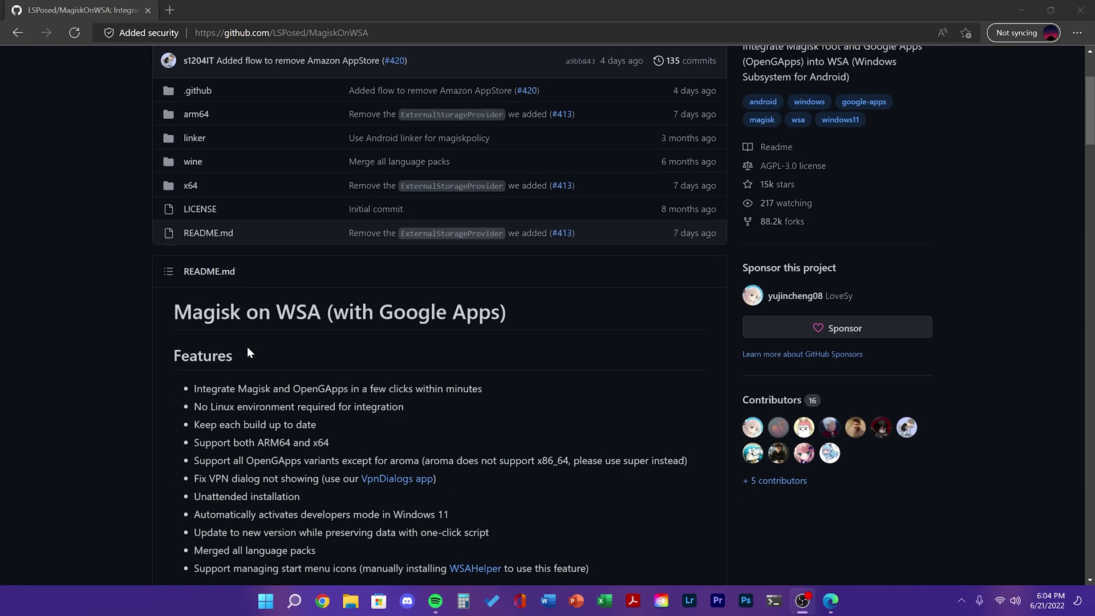
{"action": "scroll", "coordinate": [247, 352], "scroll_direction": "up", "scroll_amount": 3}
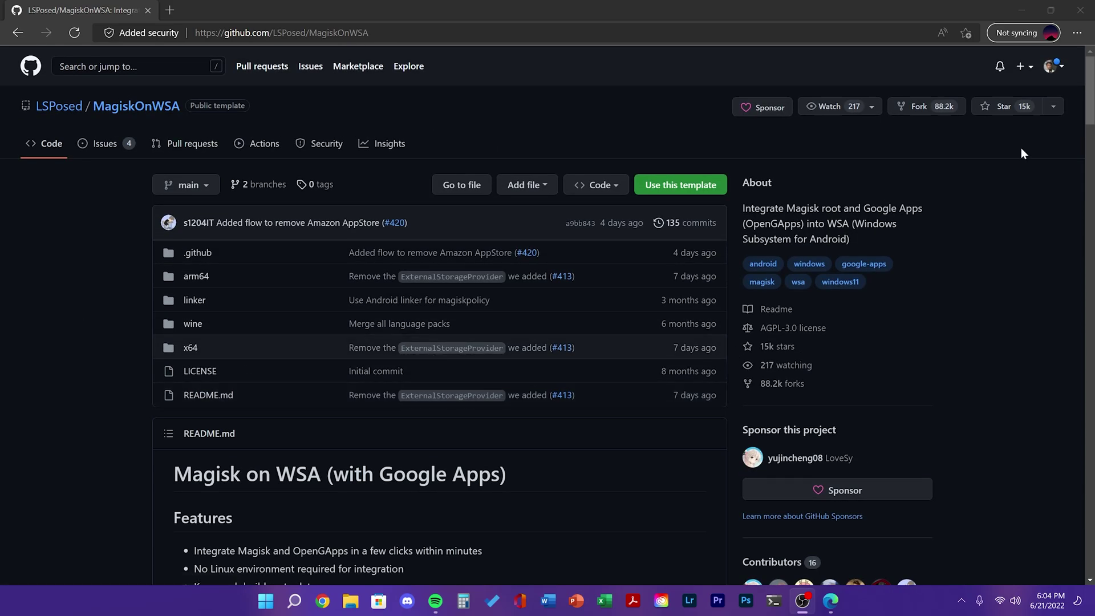
Fork LSPosed/MagiskOnWSA to your own account, keeping the default fork settings
{"action": "left_click", "coordinate": [927, 109]}
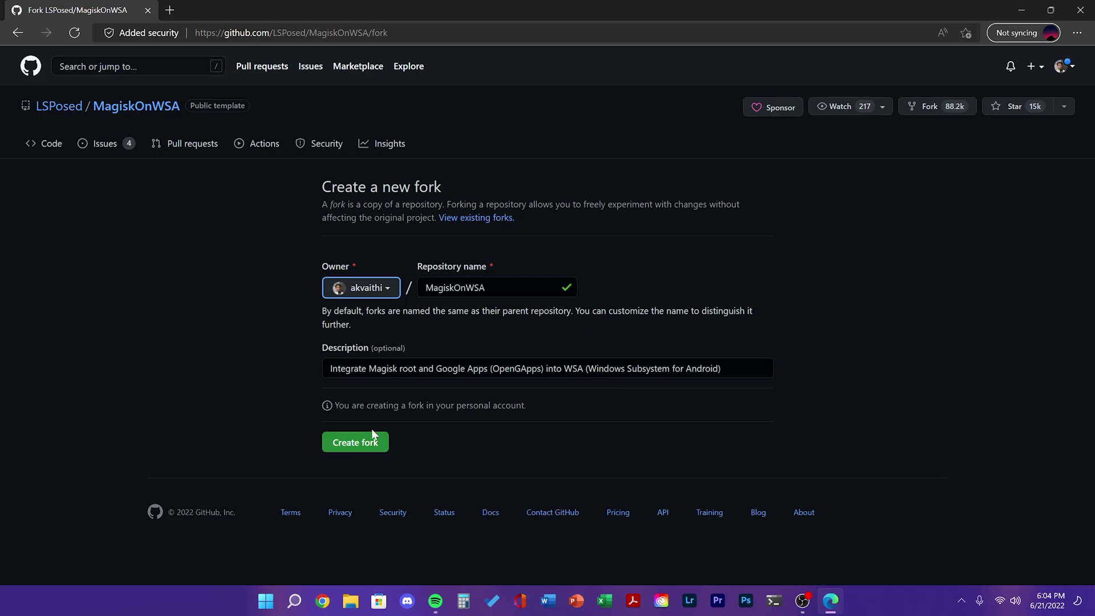
{"action": "left_click", "coordinate": [365, 442]}
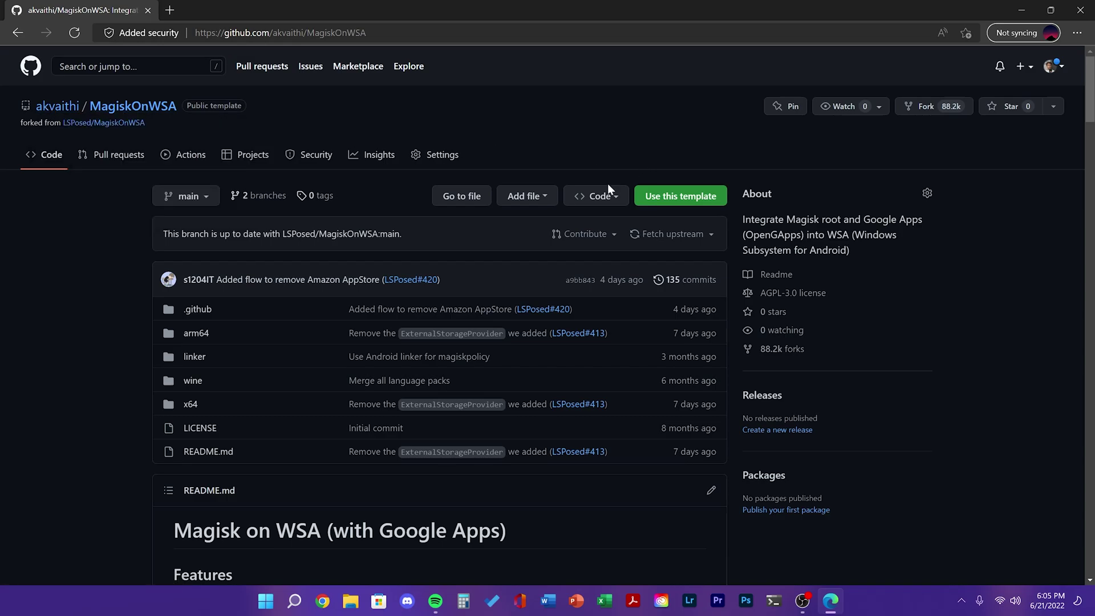
Enable GitHub Actions workflows on the fork and open the Build WSA workflow
{"action": "left_click", "coordinate": [183, 158]}
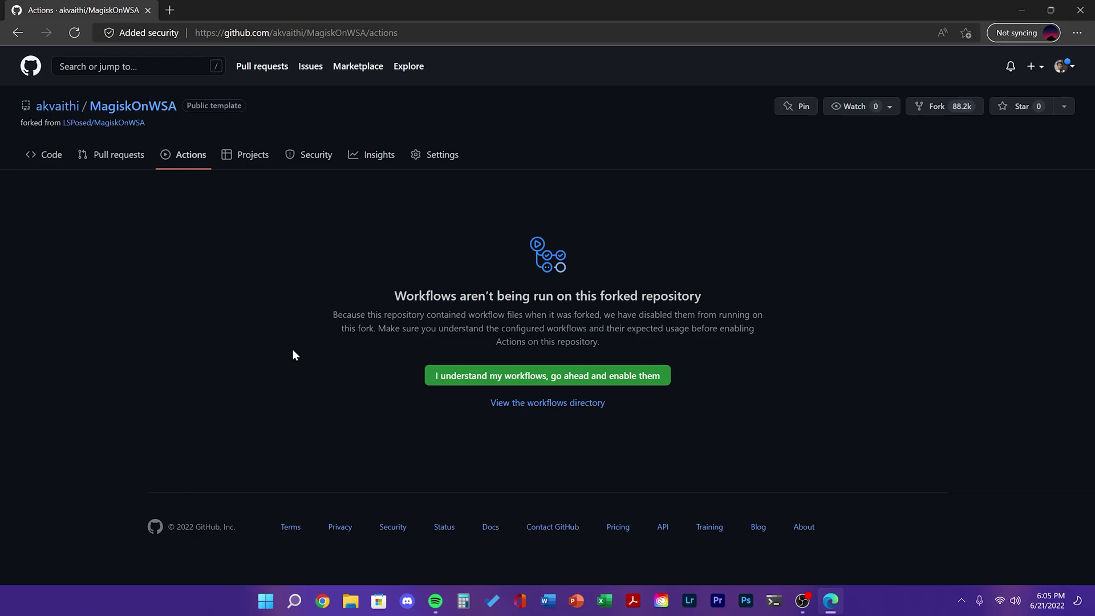
{"action": "left_click", "coordinate": [516, 376]}
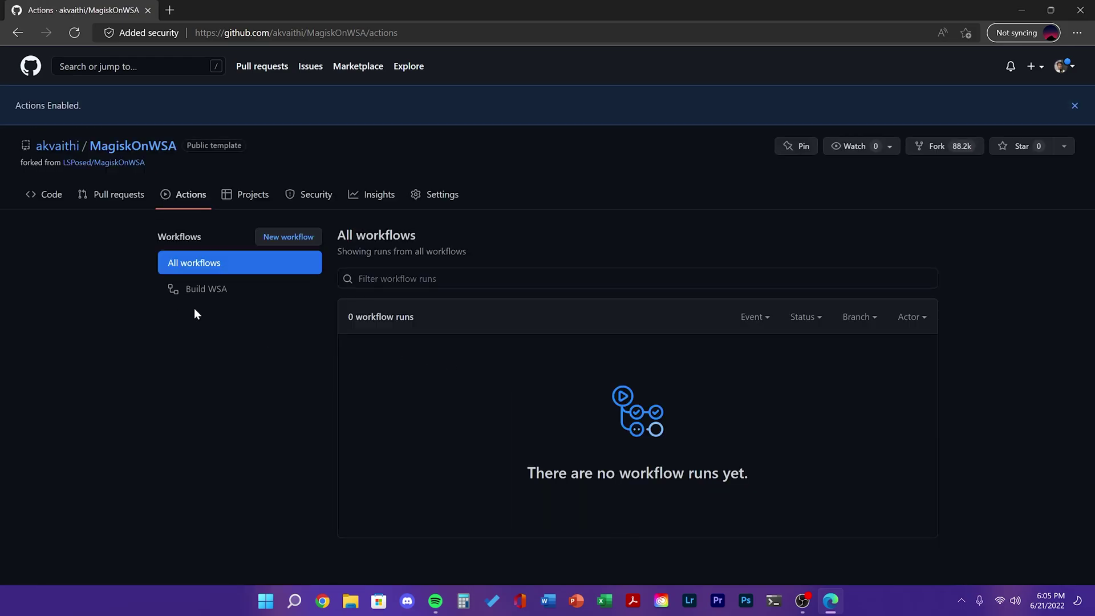
{"action": "left_click", "coordinate": [219, 291]}
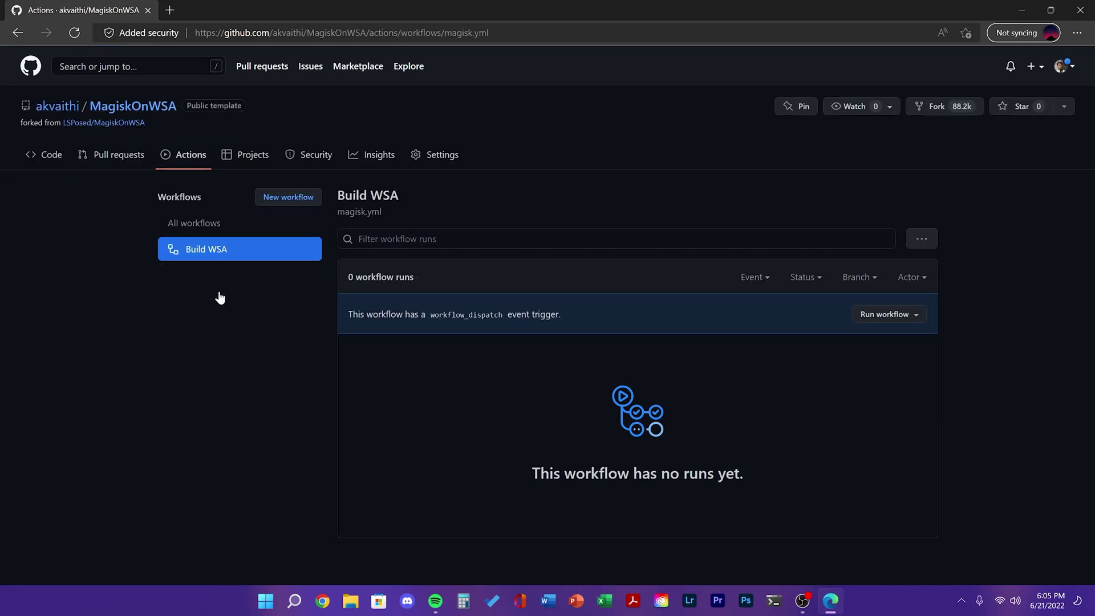
Request a Build WSA run: x64, retail, stable Magisk, stock GApps, Amazon AppStore removed
{"action": "left_click", "coordinate": [909, 318]}
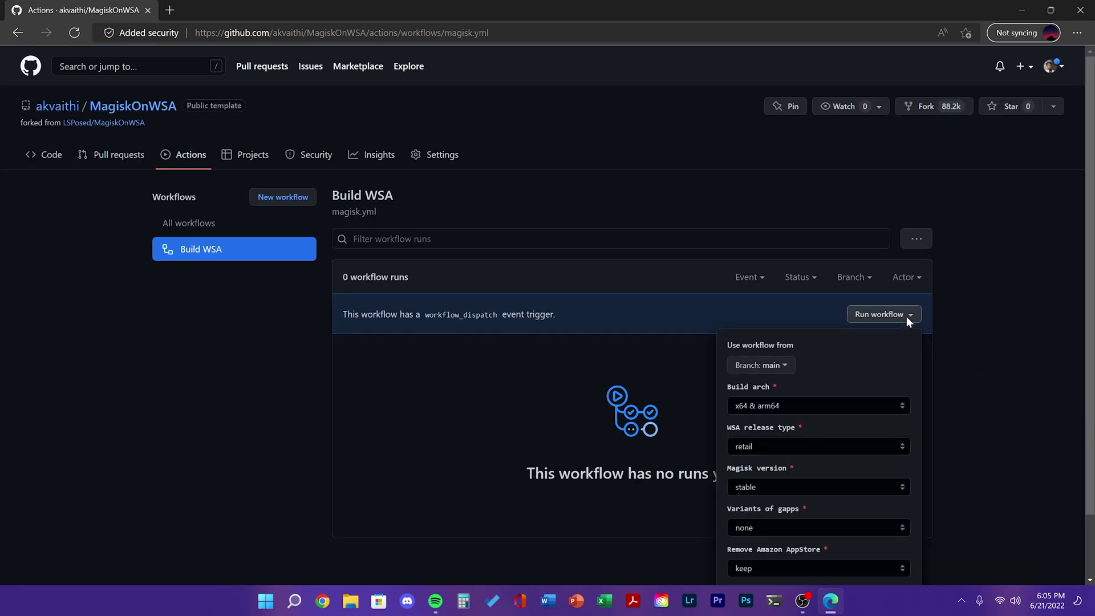
{"action": "scroll", "coordinate": [858, 339], "scroll_direction": "down", "scroll_amount": 1}
{"action": "left_click", "coordinate": [799, 334]}
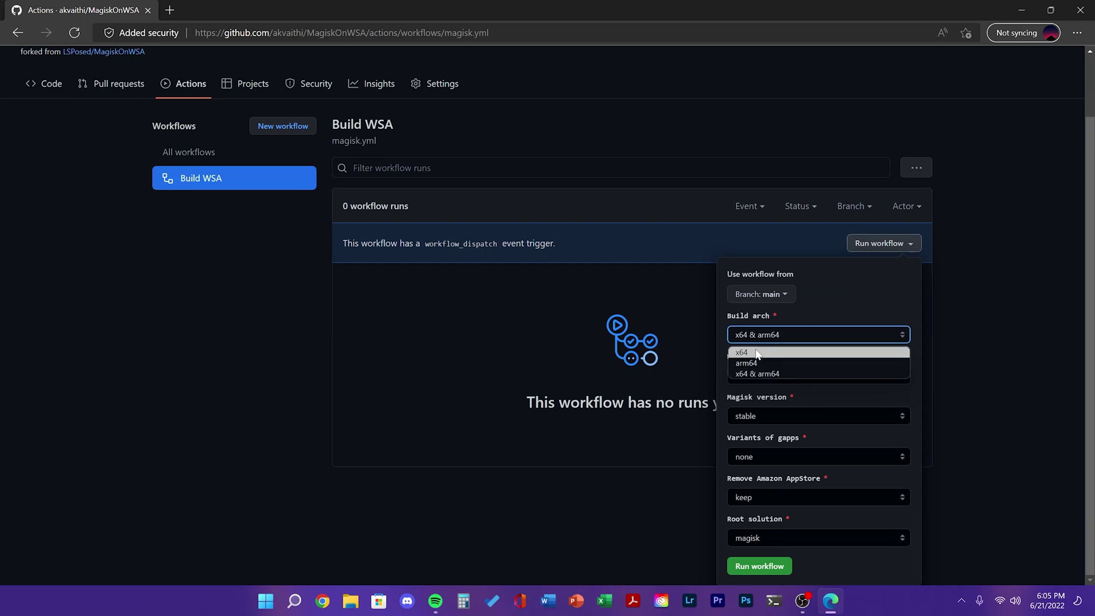
{"action": "left_click", "coordinate": [756, 353]}
{"action": "left_click", "coordinate": [796, 375]}
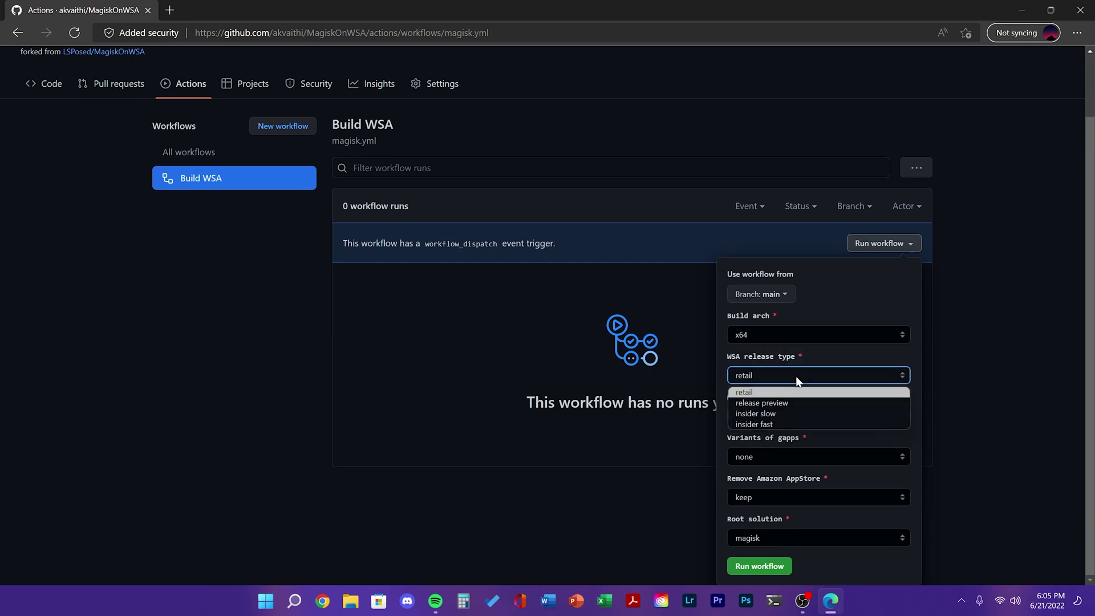
{"action": "left_click", "coordinate": [796, 375]}
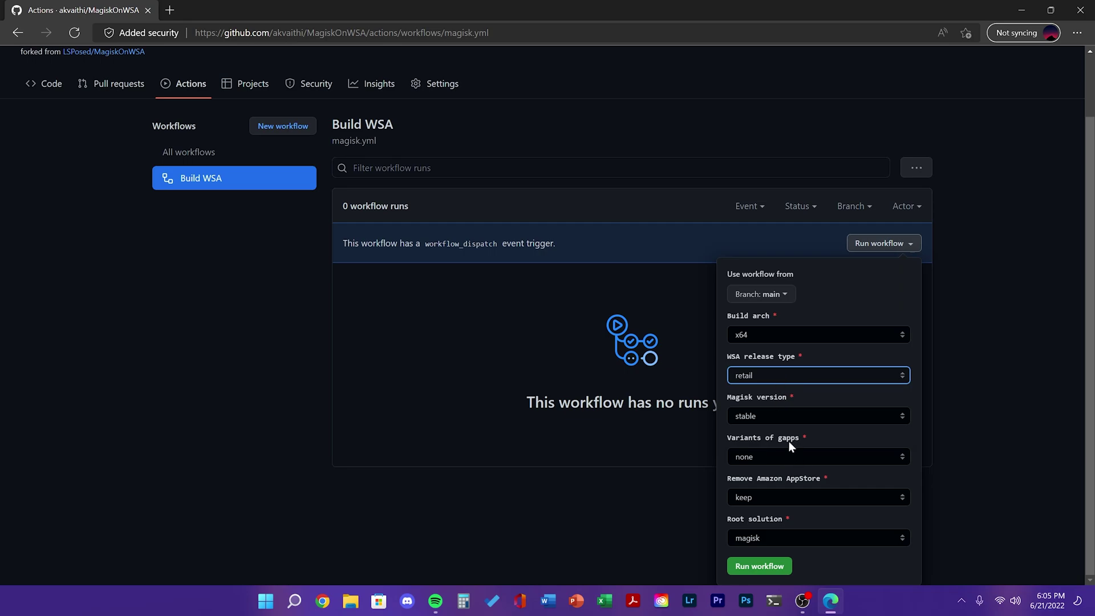
{"action": "left_click", "coordinate": [774, 419]}
{"action": "left_click", "coordinate": [775, 418]}
{"action": "left_click", "coordinate": [771, 454]}
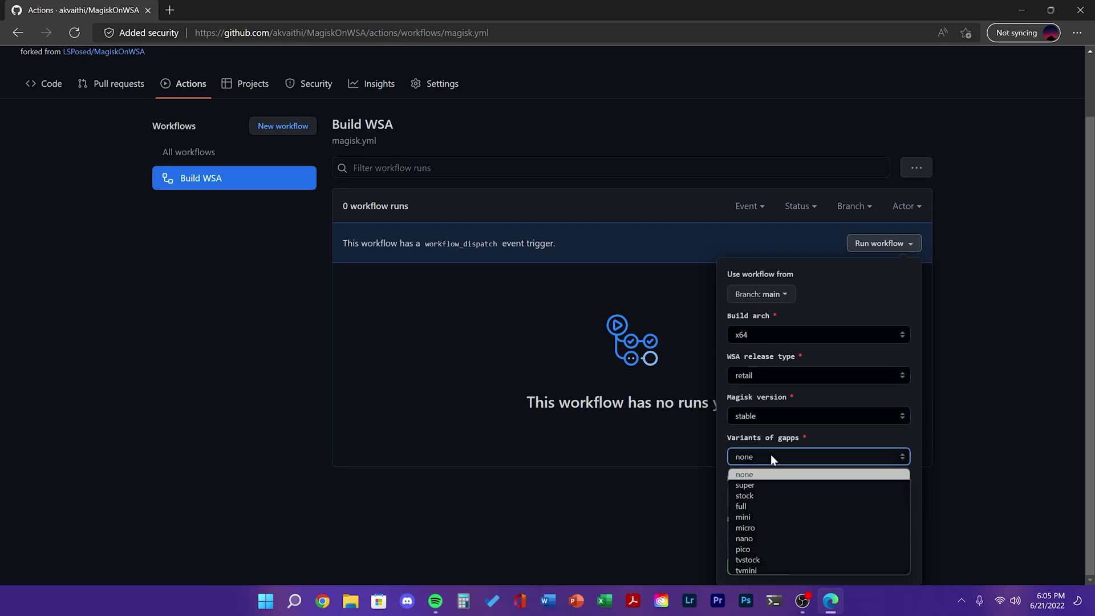
{"action": "left_click", "coordinate": [755, 507]}
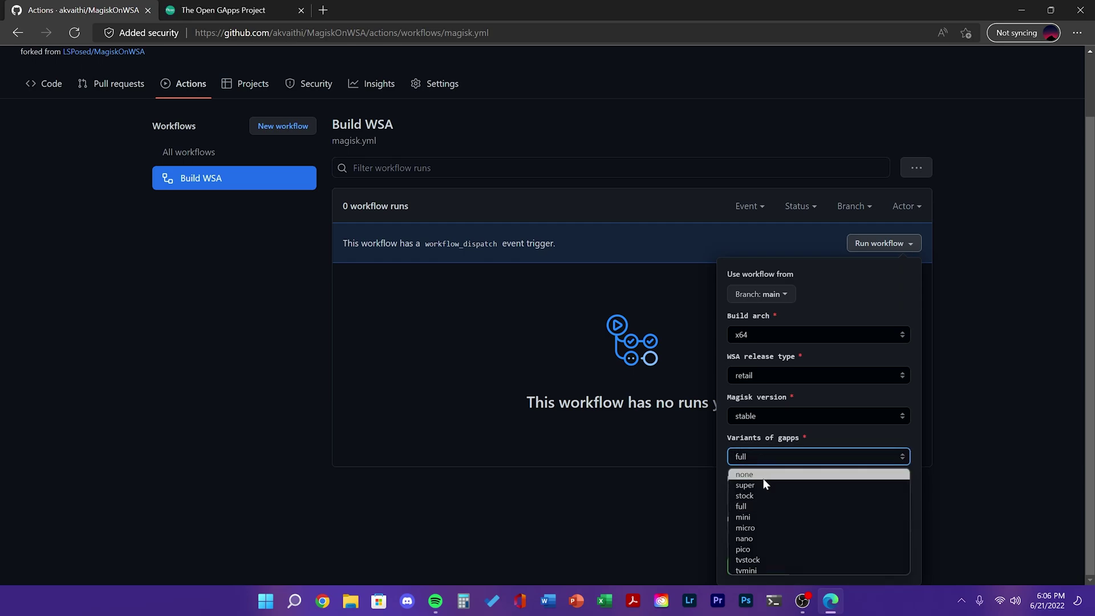
{"action": "left_click", "coordinate": [757, 495]}
{"action": "left_click", "coordinate": [764, 567]}
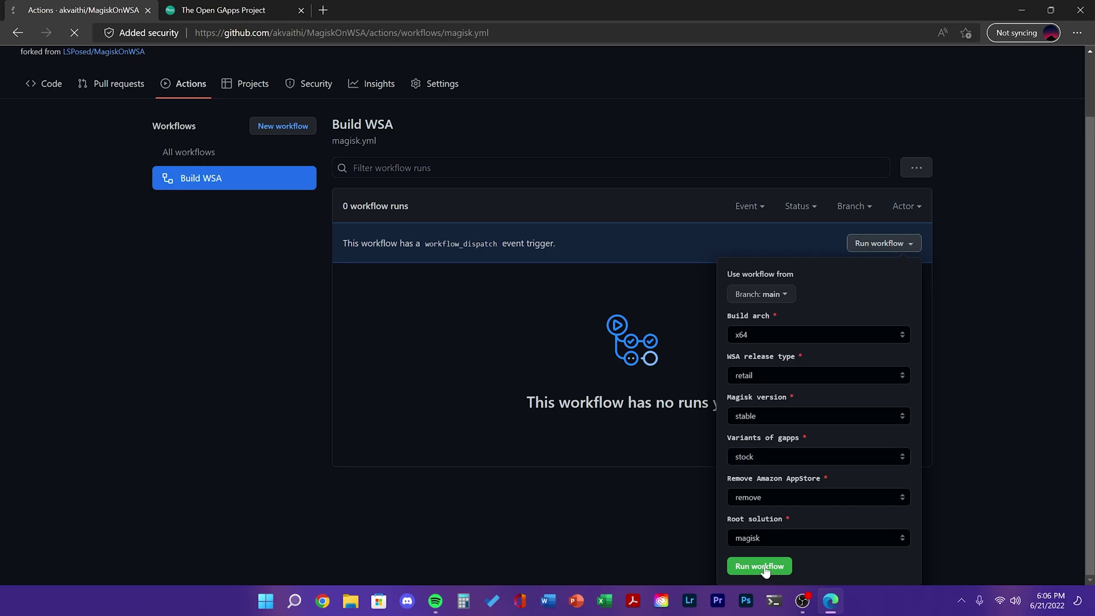
{"action": "scroll", "coordinate": [754, 547], "scroll_direction": "down", "scroll_amount": 1}
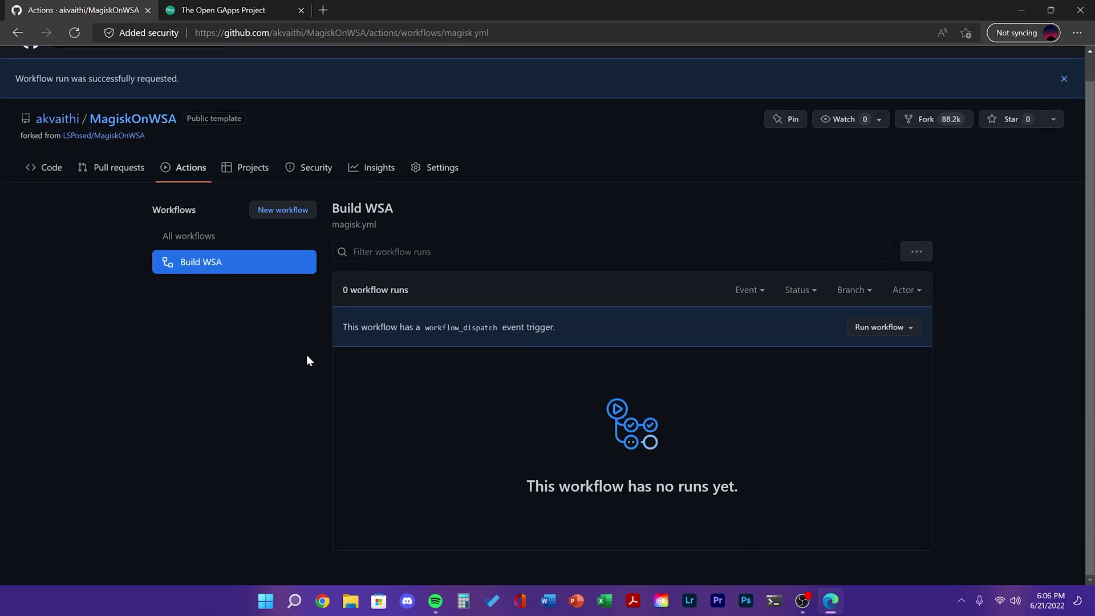
Highlight the run-requested confirmation and wait until Build WSA run #1 shows success
{"action": "scroll", "coordinate": [306, 355], "scroll_direction": "up", "scroll_amount": 1}
{"action": "left_click_drag", "start_coordinate": [180, 105], "coordinate": [15, 105]}
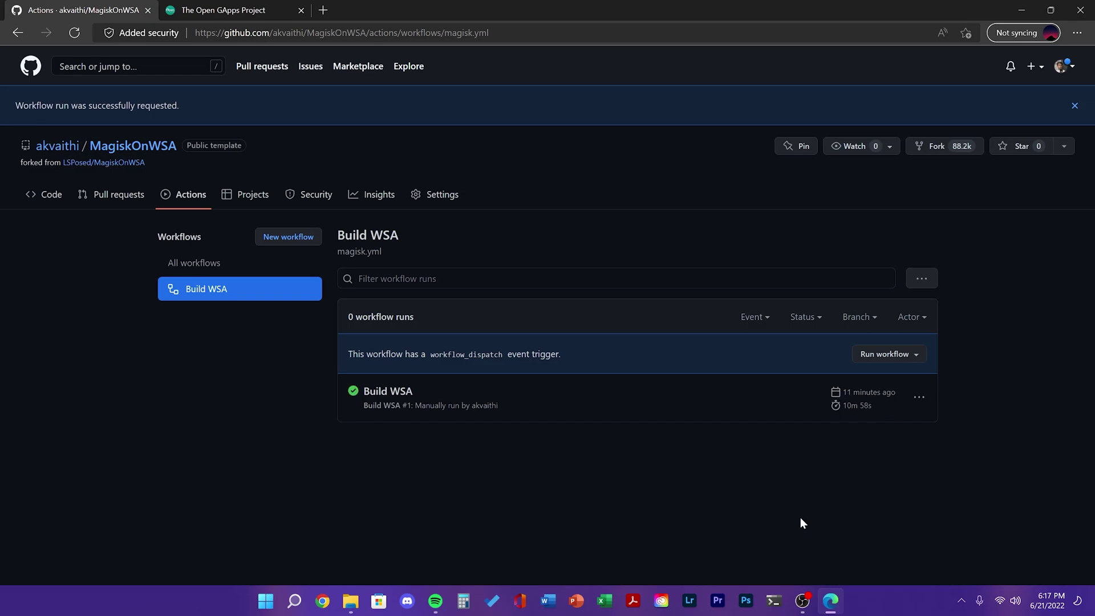
Download and keep the 1.95 GB WSA-with-magisk-GApps-pico x64 artifact from run #1 in Edge
{"action": "left_click", "coordinate": [375, 393]}
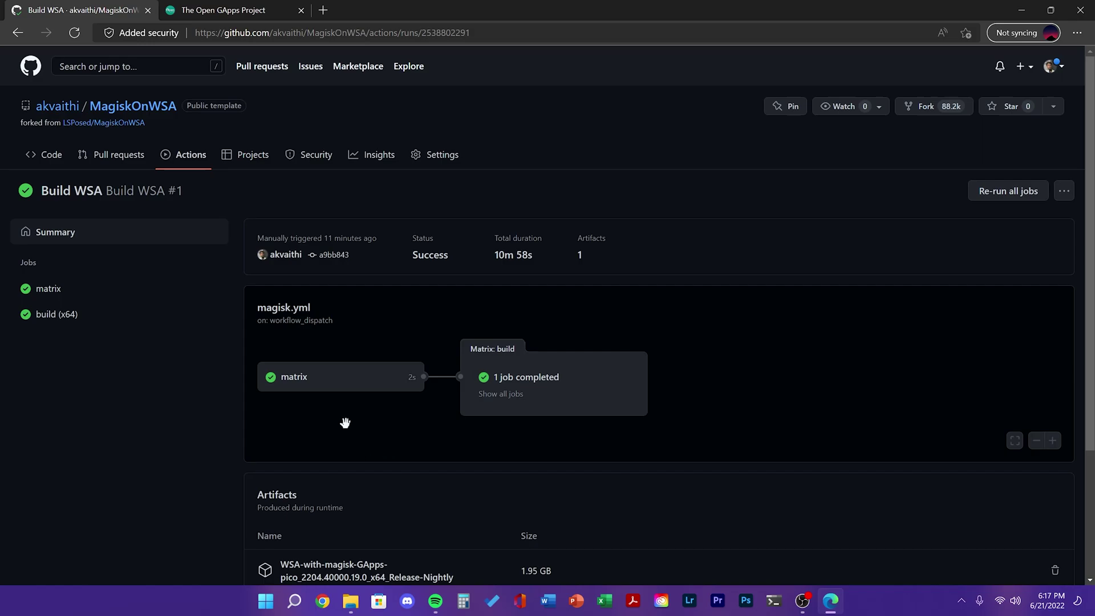
{"action": "scroll", "coordinate": [319, 496], "scroll_direction": "down", "scroll_amount": 3}
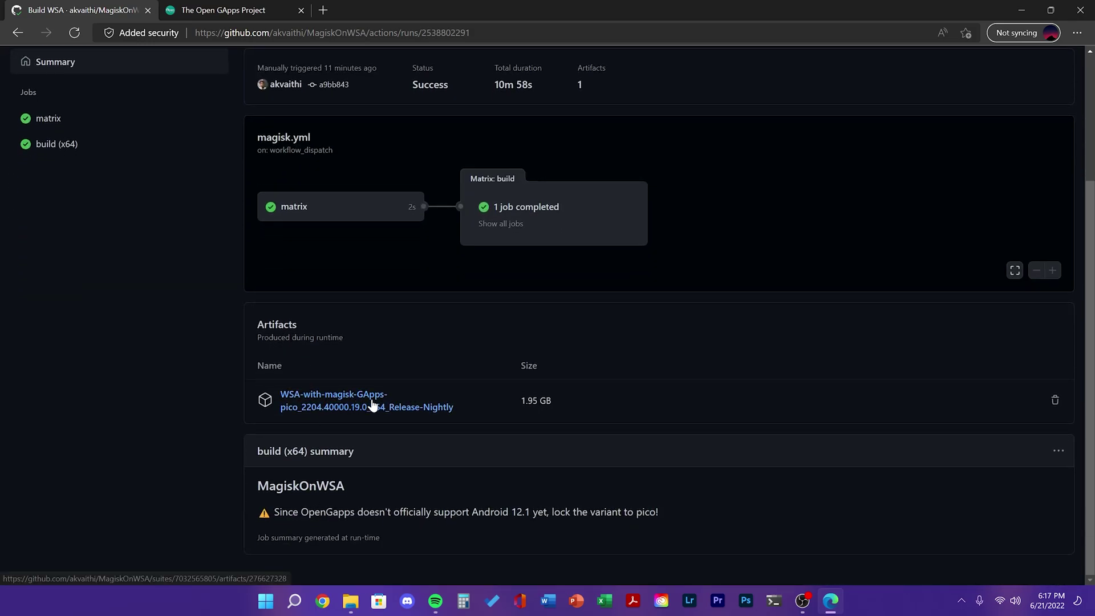
{"action": "left_click", "coordinate": [344, 403]}
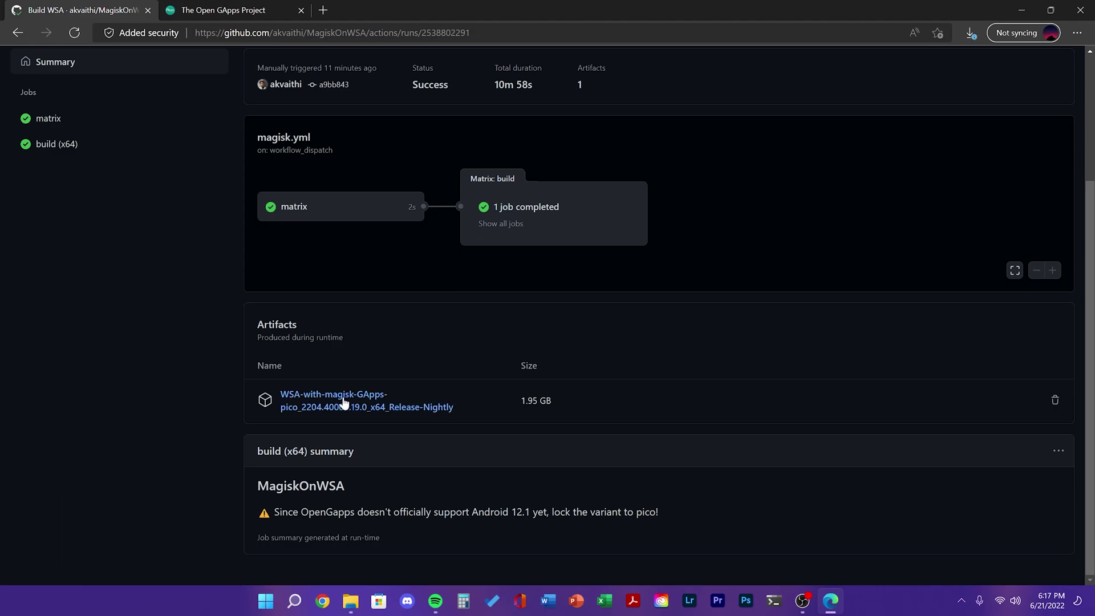
{"action": "left_click", "coordinate": [970, 35]}
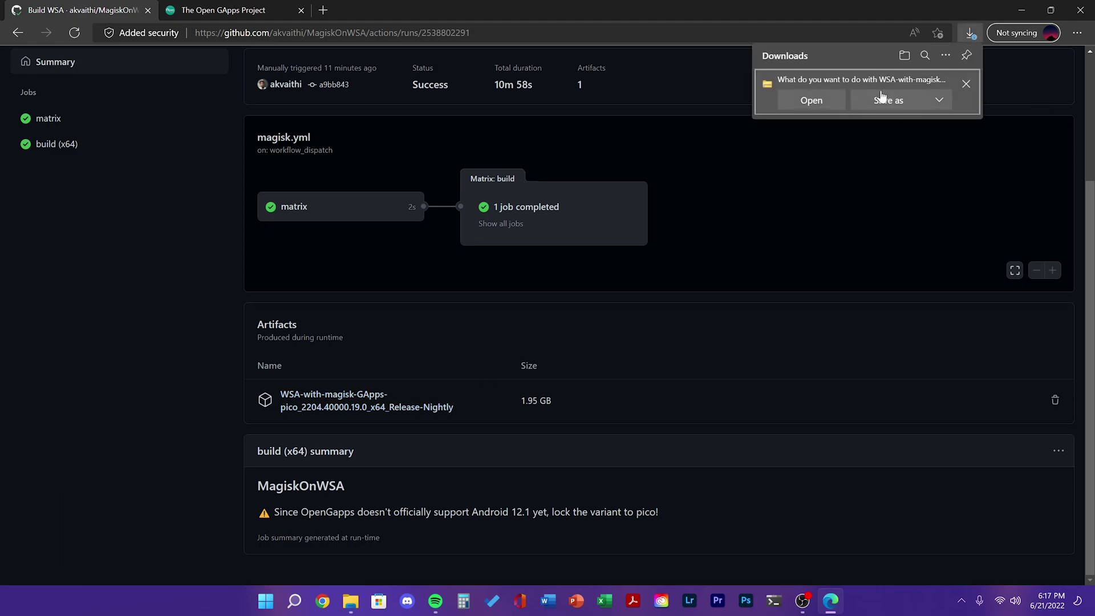
{"action": "left_click", "coordinate": [938, 101]}
{"action": "left_click", "coordinate": [916, 120]}
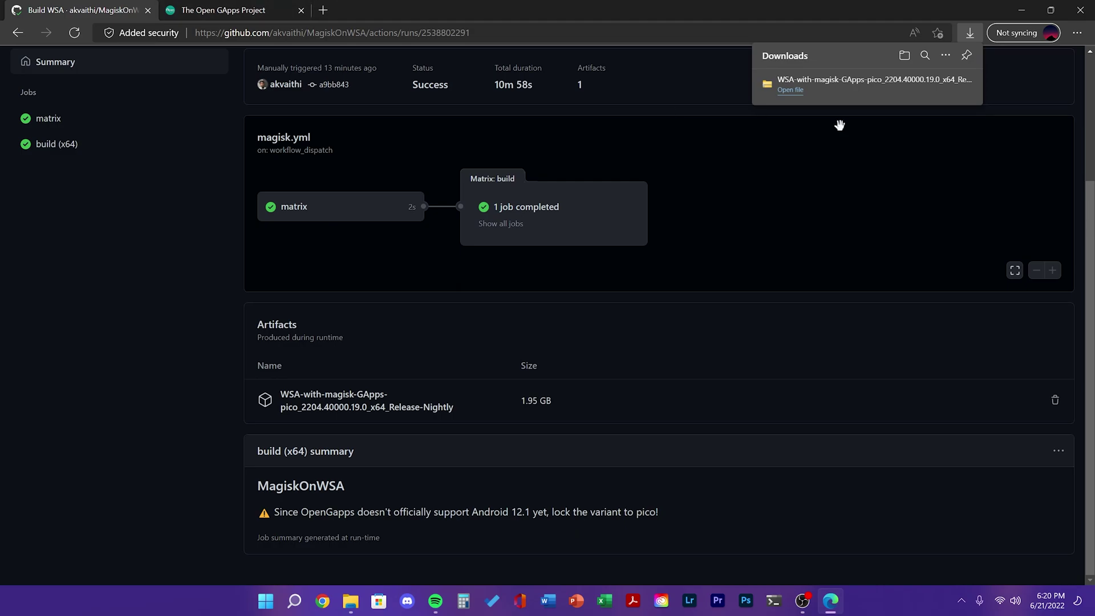
Extract the downloaded WSA zip into its suggested folder in Downloads
{"action": "left_click", "coordinate": [350, 600]}
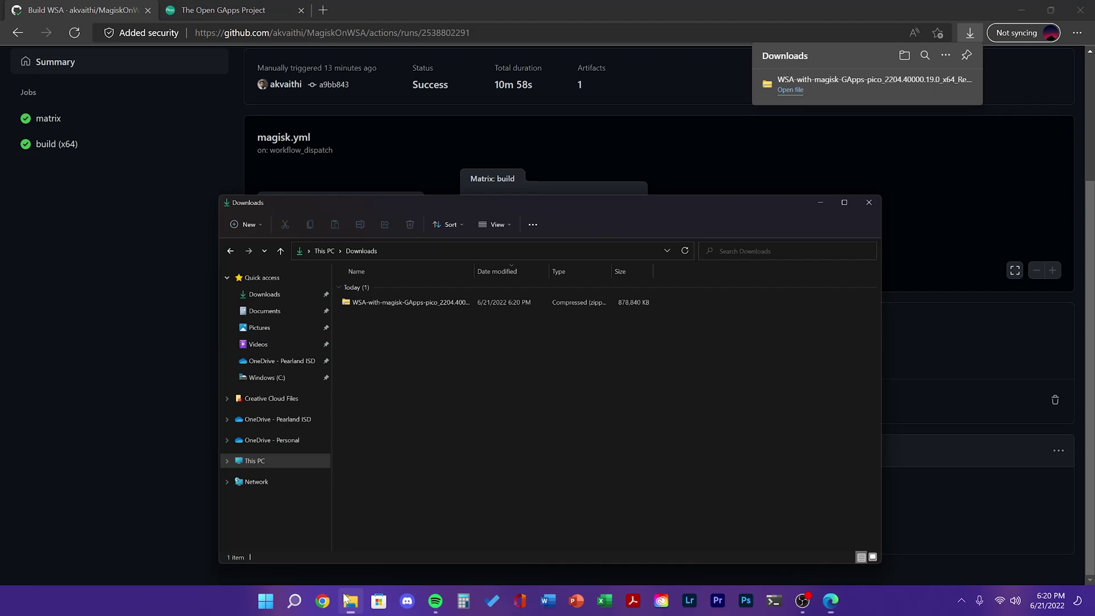
{"action": "double_click", "coordinate": [432, 238]}
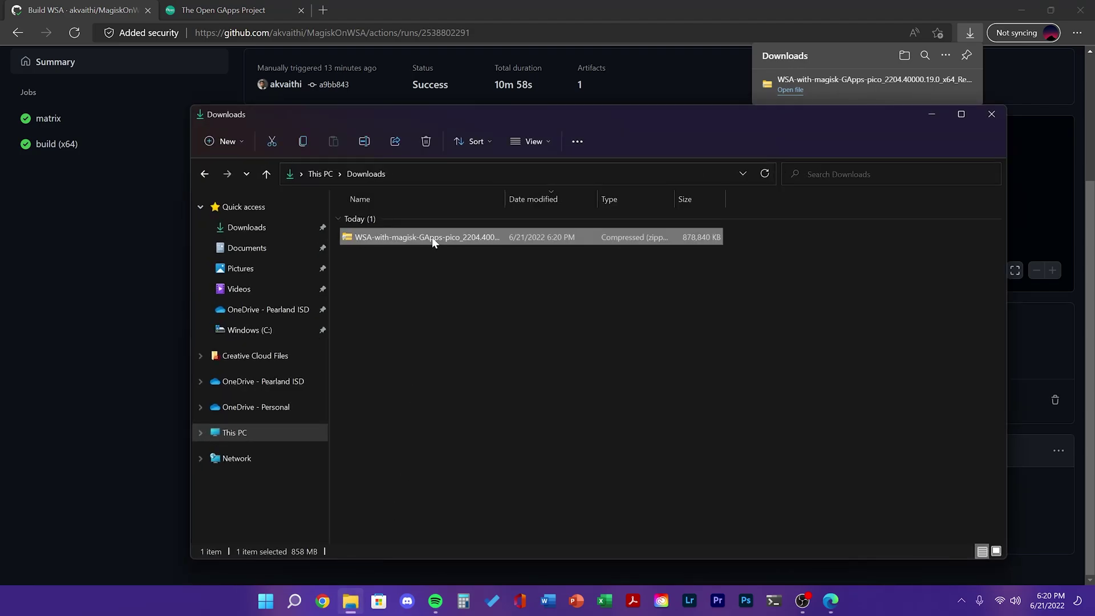
{"action": "scroll", "coordinate": [433, 297], "scroll_direction": "down", "scroll_amount": 10}
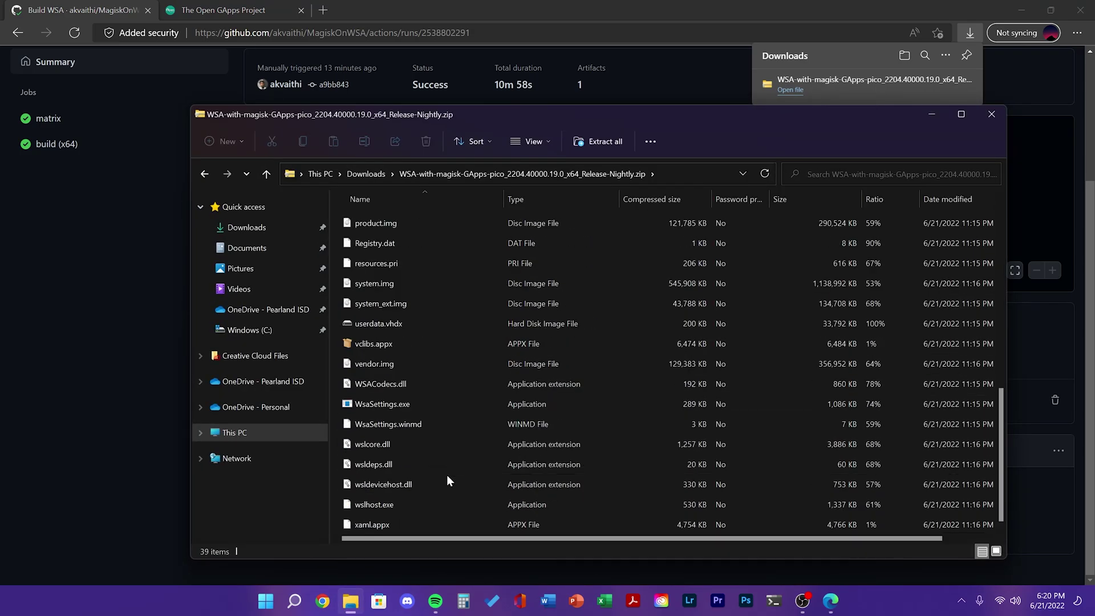
{"action": "scroll", "coordinate": [479, 376], "scroll_direction": "up", "scroll_amount": 10}
{"action": "left_click", "coordinate": [572, 145]}
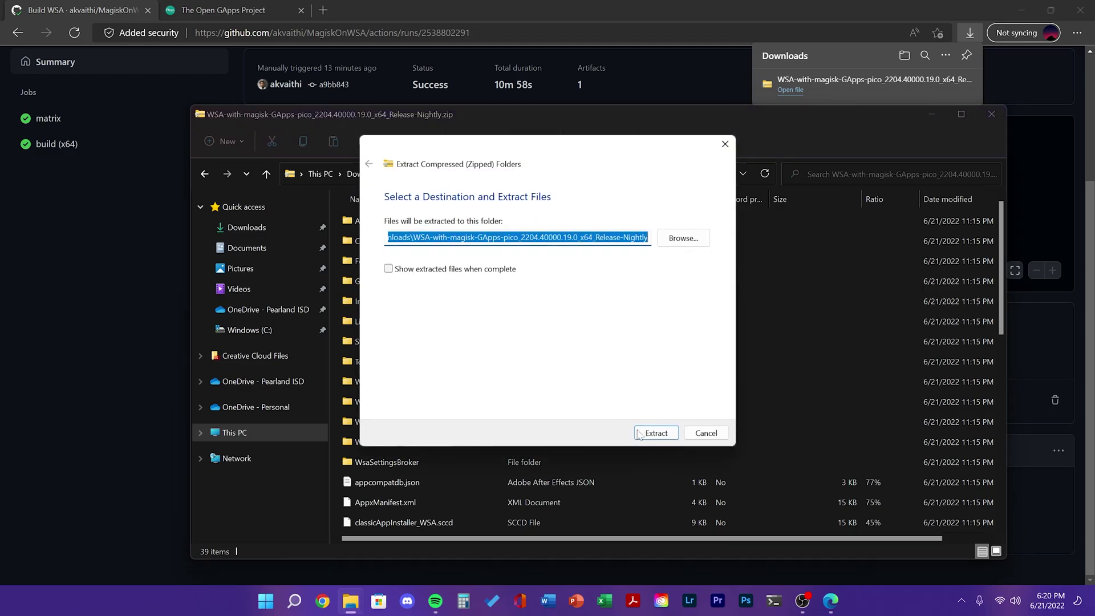
{"action": "key", "text": "Return"}
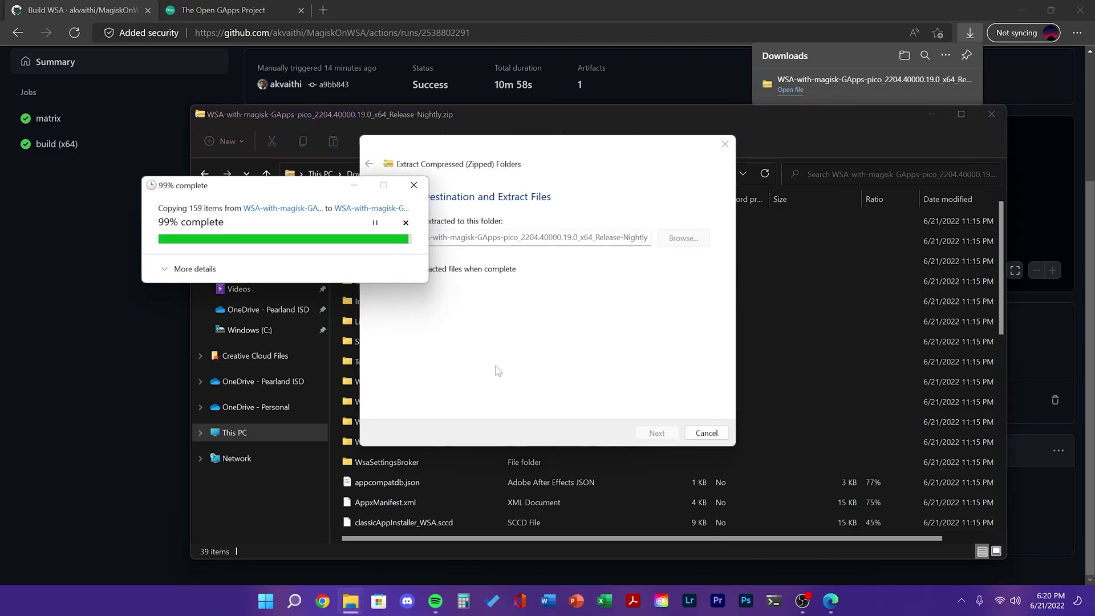
Run Install.ps1 from the extracted WSA folder with PowerShell
{"action": "left_click", "coordinate": [359, 174]}
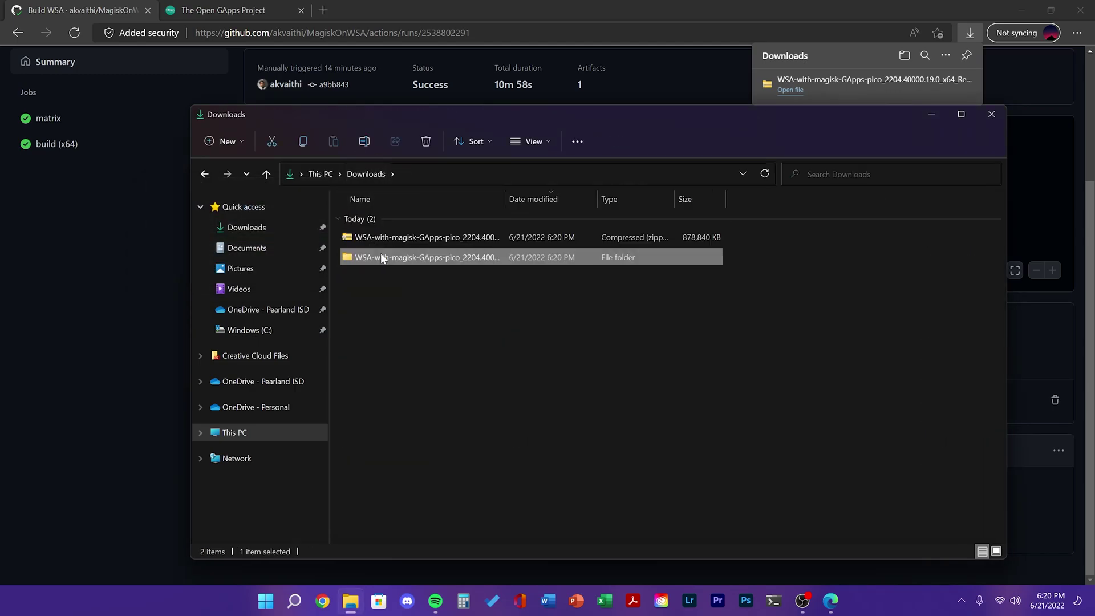
{"action": "double_click", "coordinate": [381, 252]}
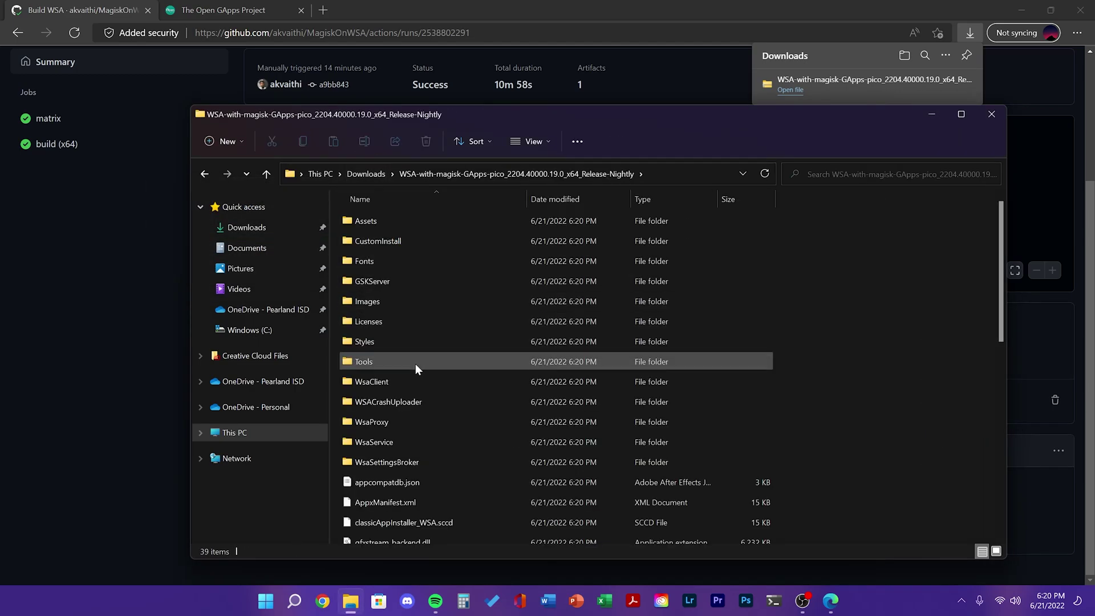
{"action": "scroll", "coordinate": [412, 387], "scroll_direction": "down", "scroll_amount": 5}
{"action": "scroll", "coordinate": [410, 399], "scroll_direction": "up", "scroll_amount": 1}
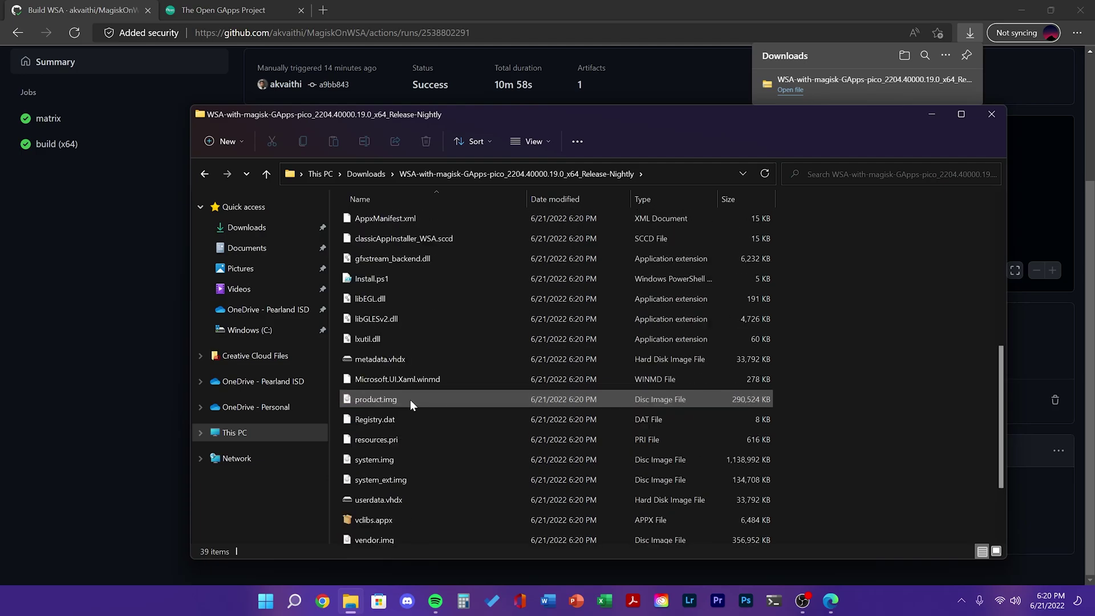
{"action": "right_click", "coordinate": [382, 279]}
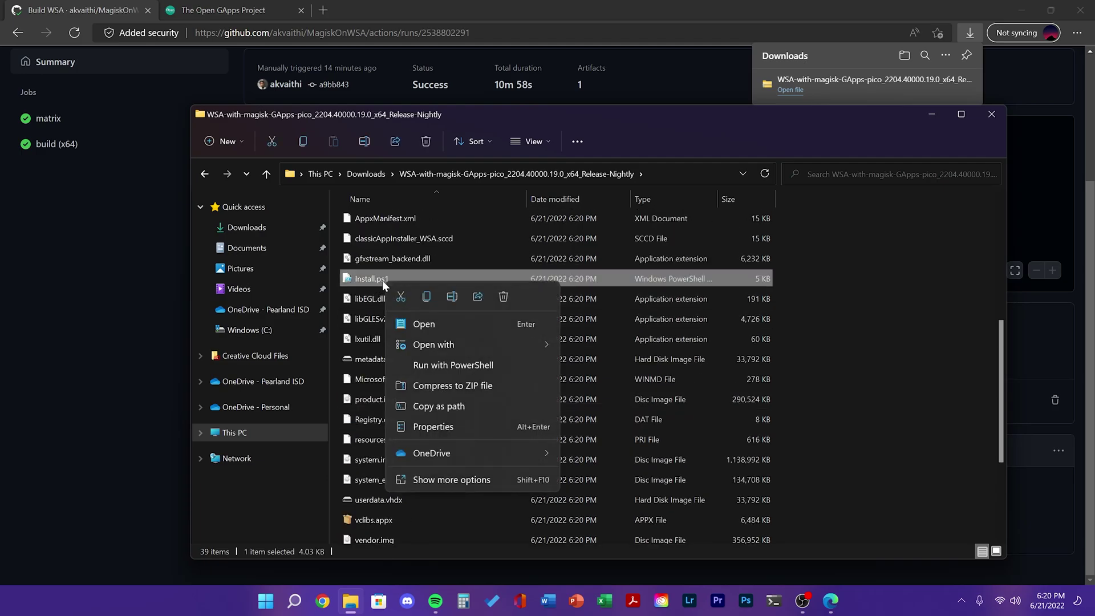
{"action": "left_click", "coordinate": [450, 364]}
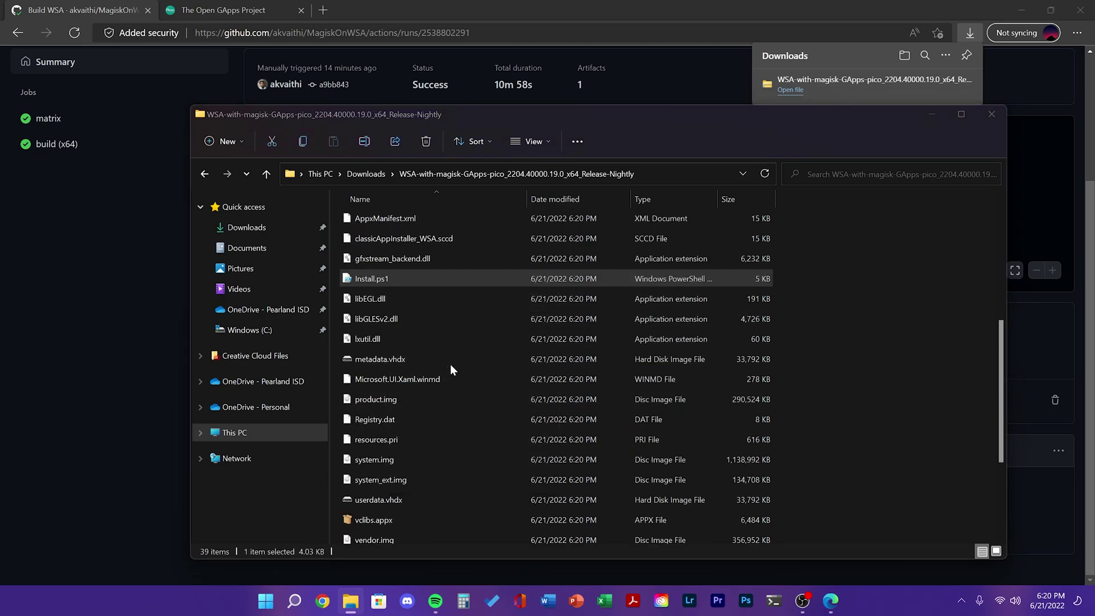
Allow Install.ps1 past the security warning so PowerShell runs it
{"action": "left_click", "coordinate": [566, 319]}
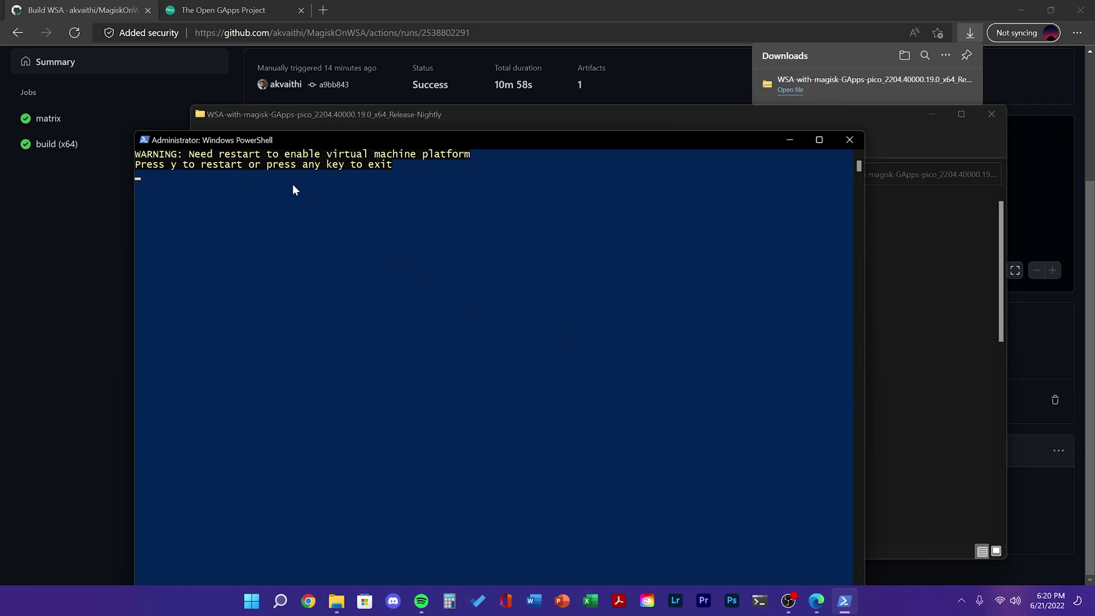
Rerun Install.ps1 with PowerShell from Downloads' WSA-with-magisk folder, accepting the unsigned-script warning
{"action": "left_click_drag", "start_coordinate": [190, 154], "coordinate": [471, 155]}
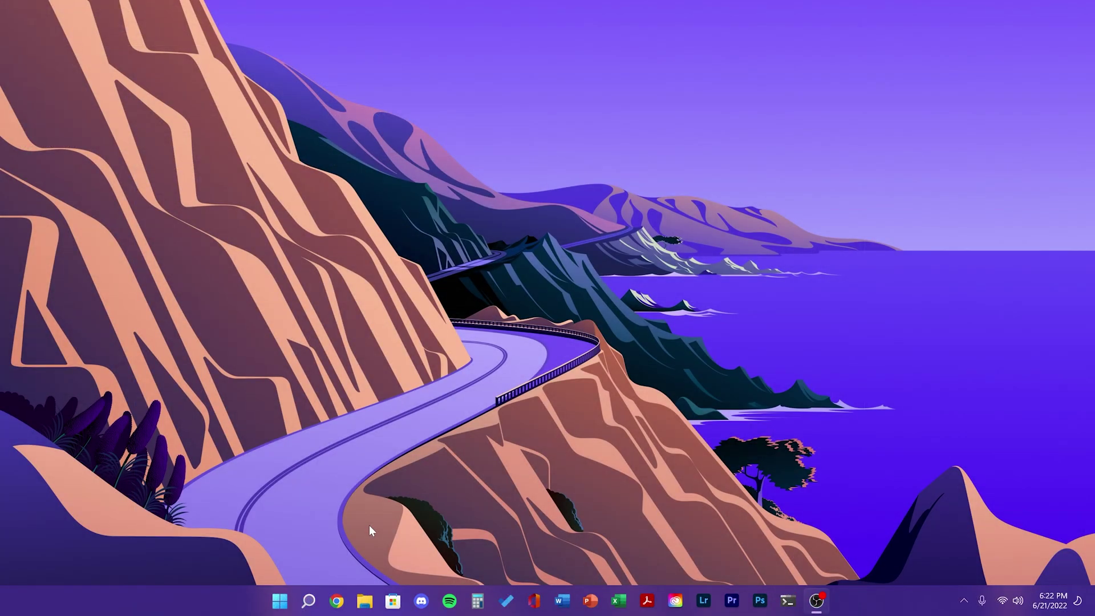
{"action": "left_click", "coordinate": [365, 601]}
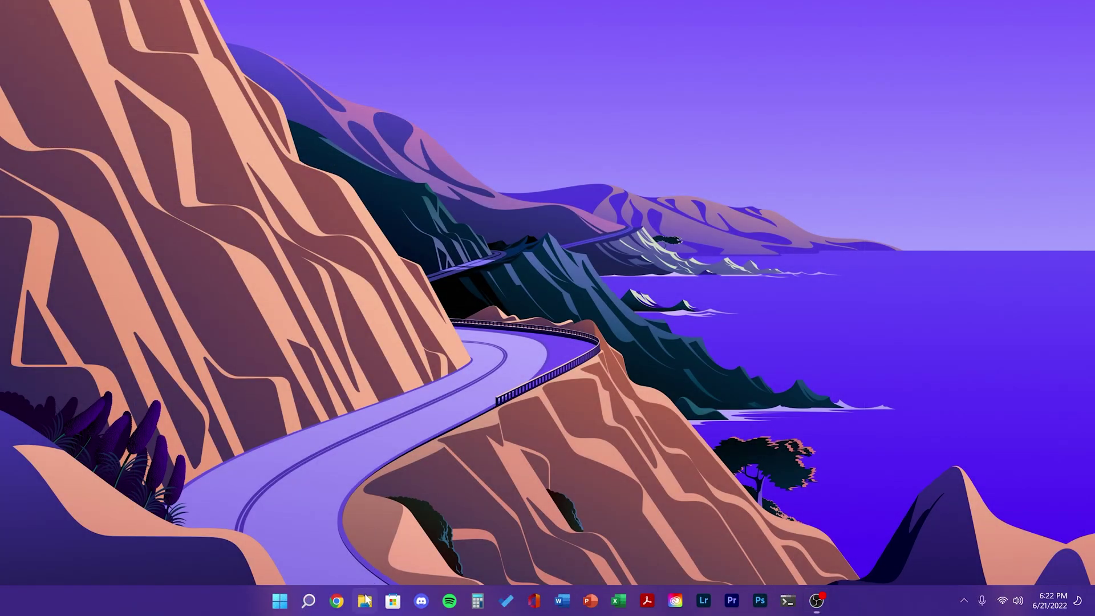
{"action": "double_click", "coordinate": [737, 235]}
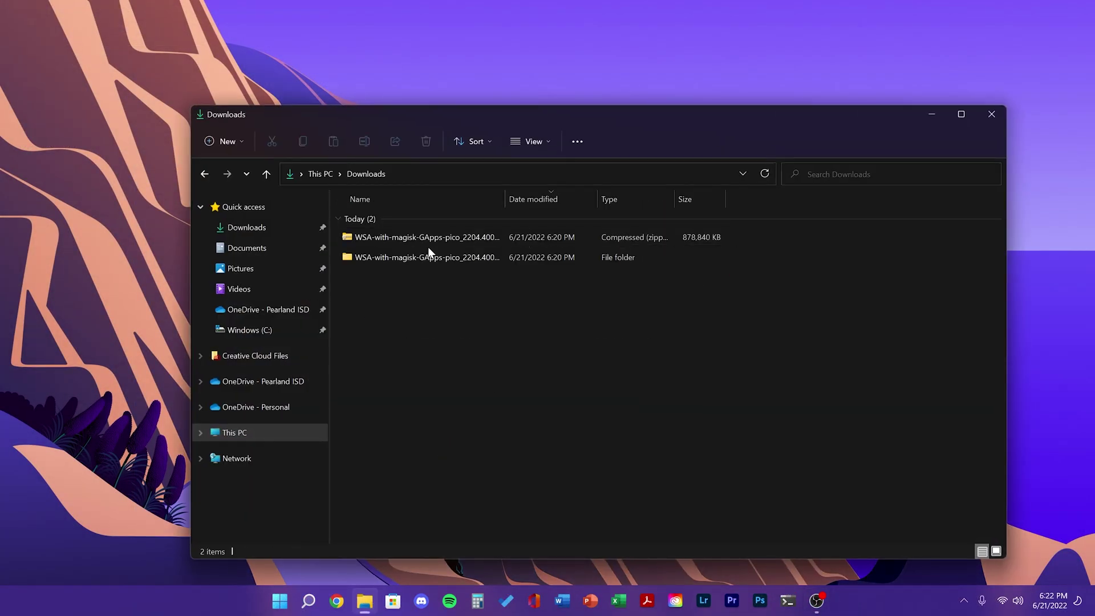
{"action": "double_click", "coordinate": [414, 248]}
{"action": "scroll", "coordinate": [402, 336], "scroll_direction": "down", "scroll_amount": 5}
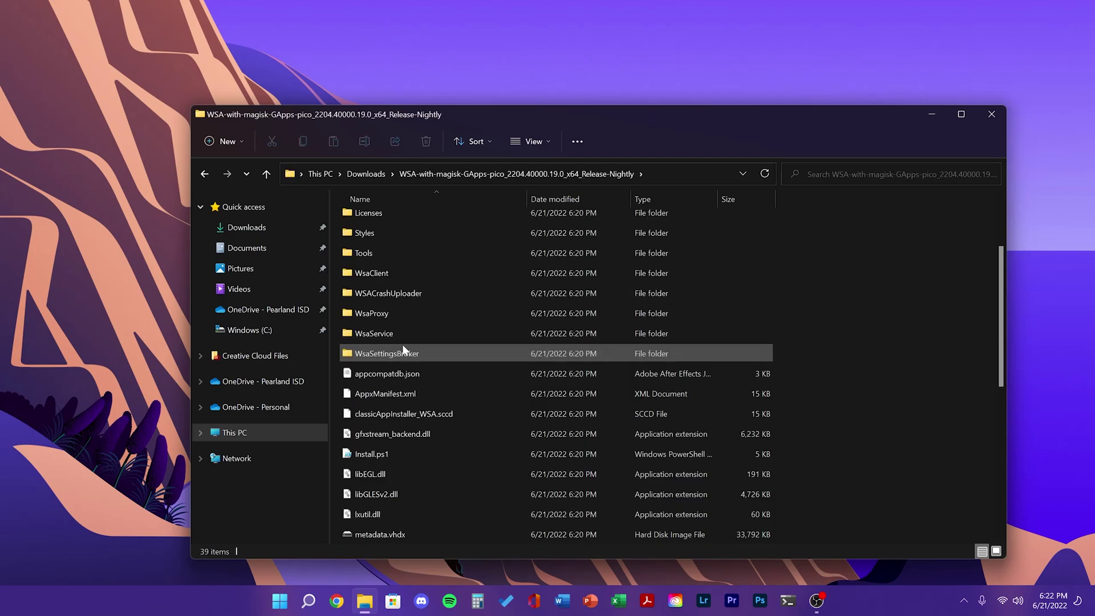
{"action": "scroll", "coordinate": [402, 352], "scroll_direction": "down", "scroll_amount": 1}
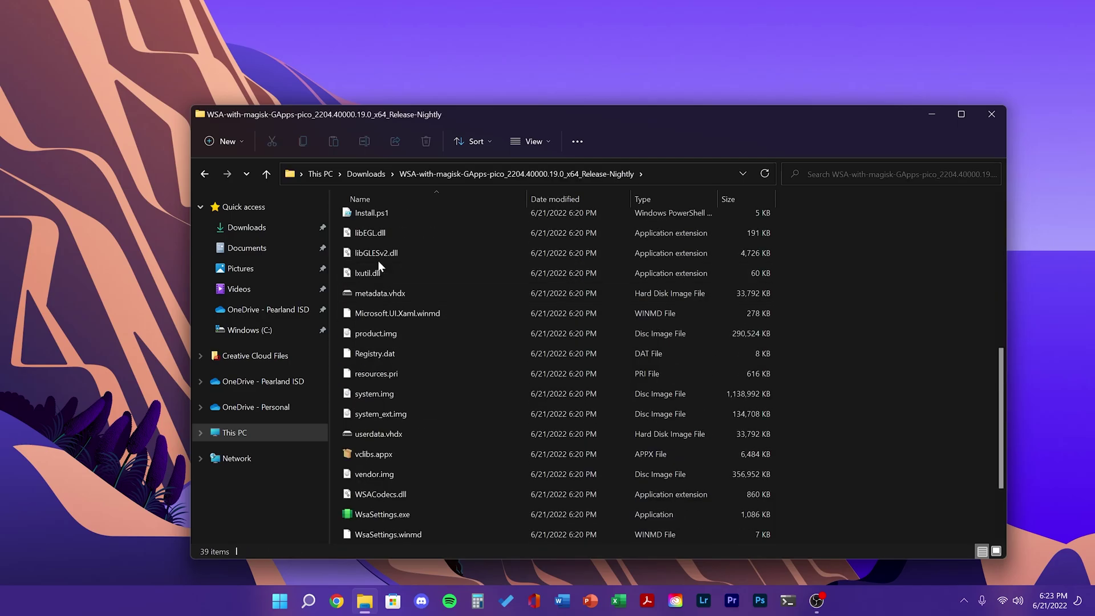
{"action": "double_click", "coordinate": [381, 217]}
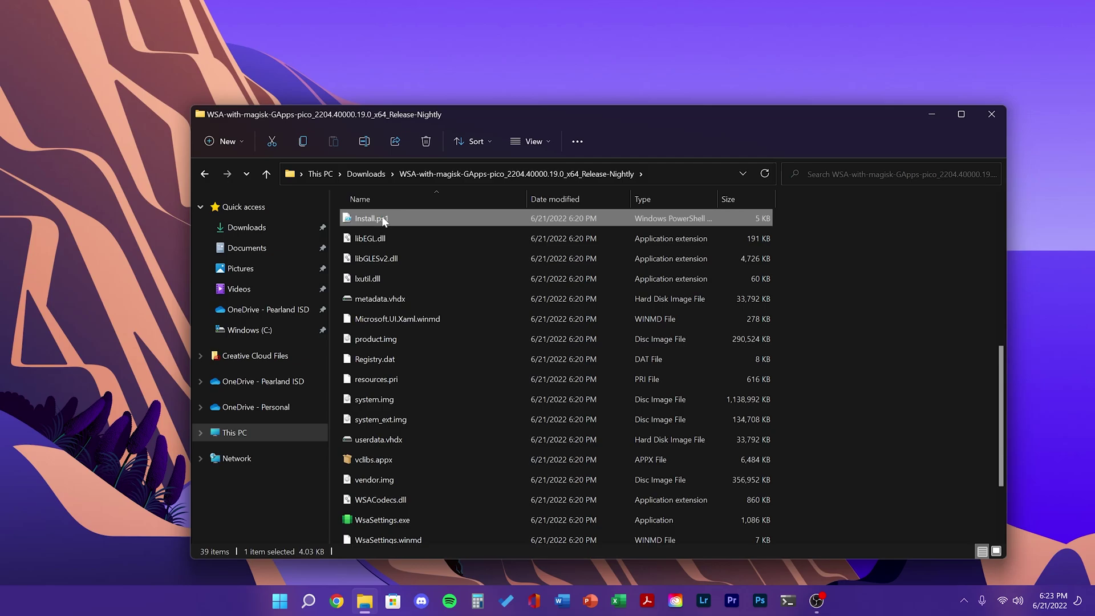
{"action": "right_click", "coordinate": [381, 217]}
{"action": "left_click", "coordinate": [443, 303]}
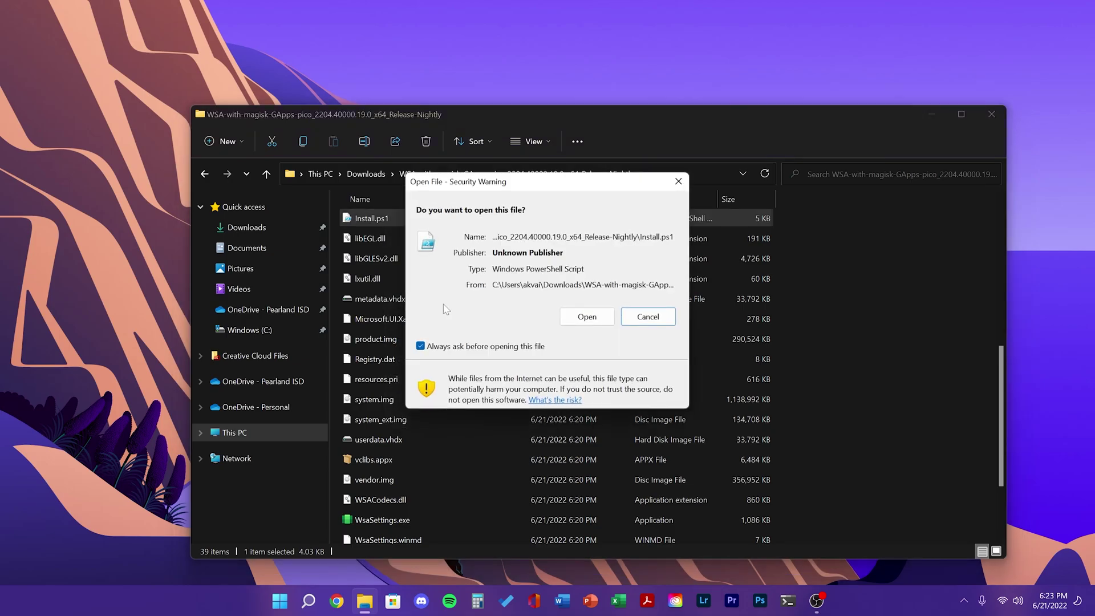
{"action": "left_click", "coordinate": [569, 309]}
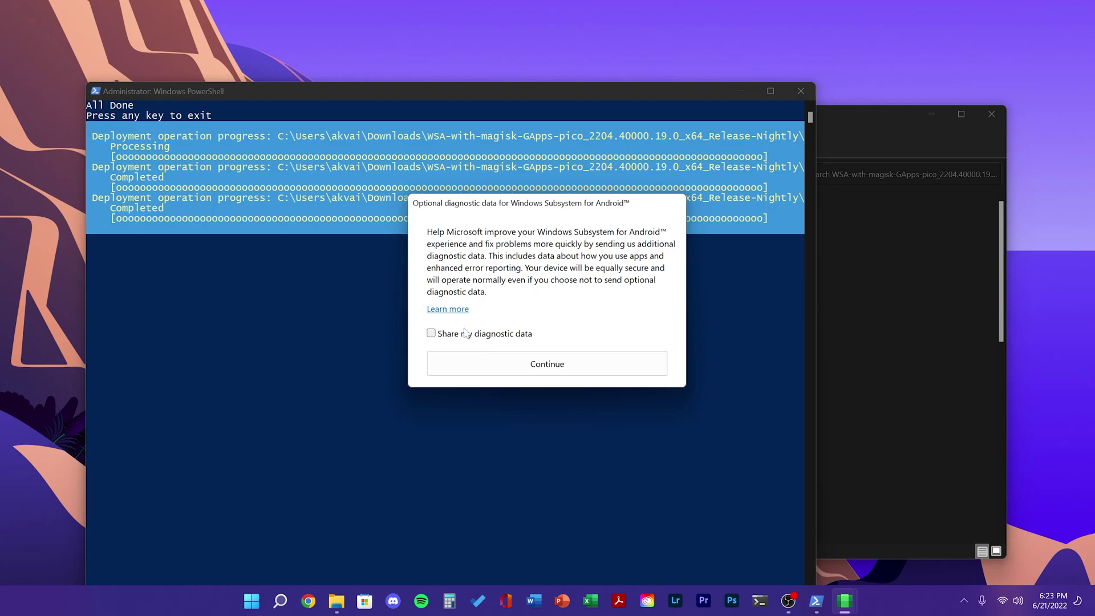
Continue without sharing diagnostic data and switch to WSA, where Magisk 25.1 opens
{"action": "left_click", "coordinate": [557, 372]}
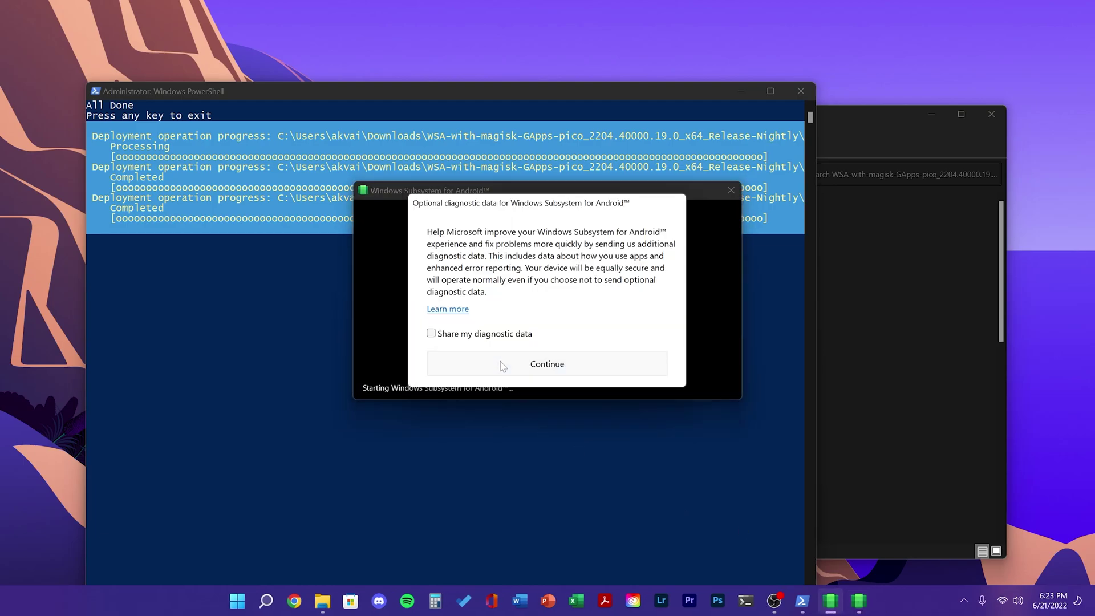
{"action": "left_click", "coordinate": [503, 368]}
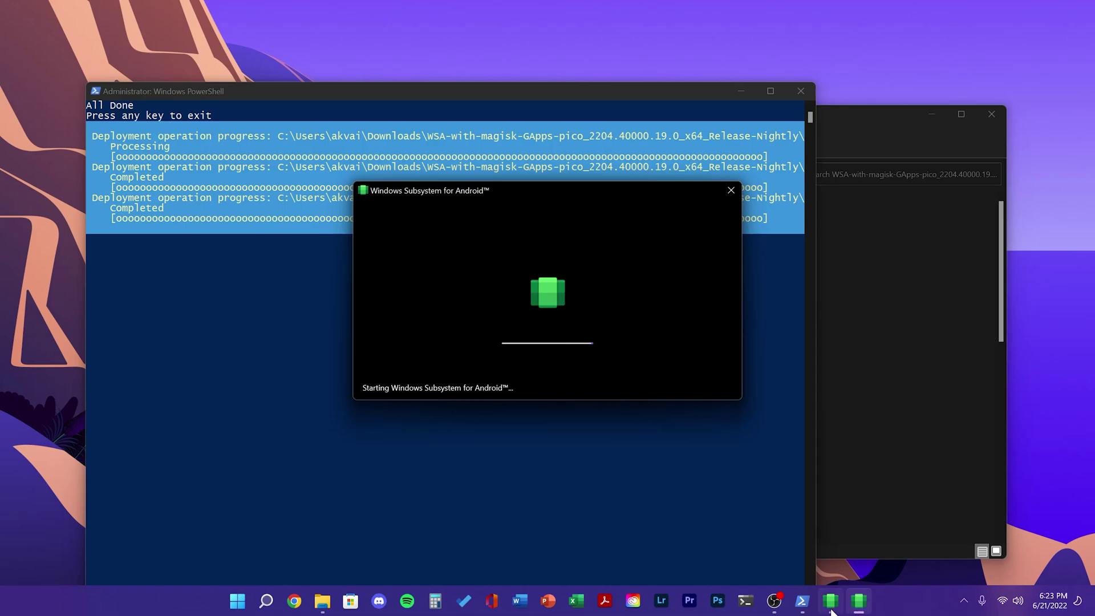
{"action": "left_click", "coordinate": [859, 609]}
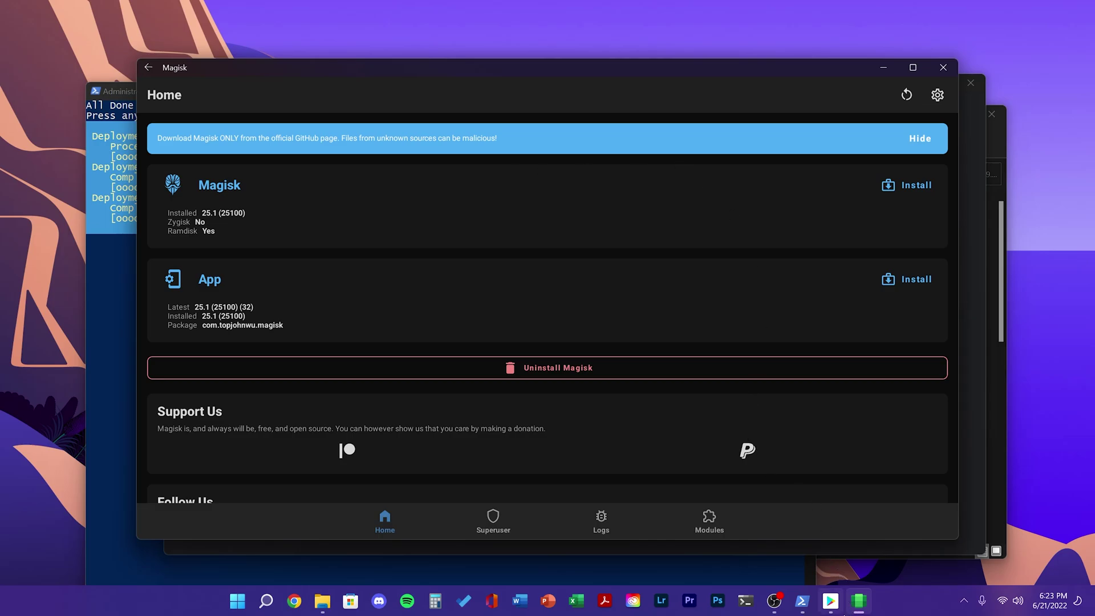
Bring Google Play Store forward, reposition it, sign in, and browse the Games page
{"action": "left_click", "coordinate": [840, 613]}
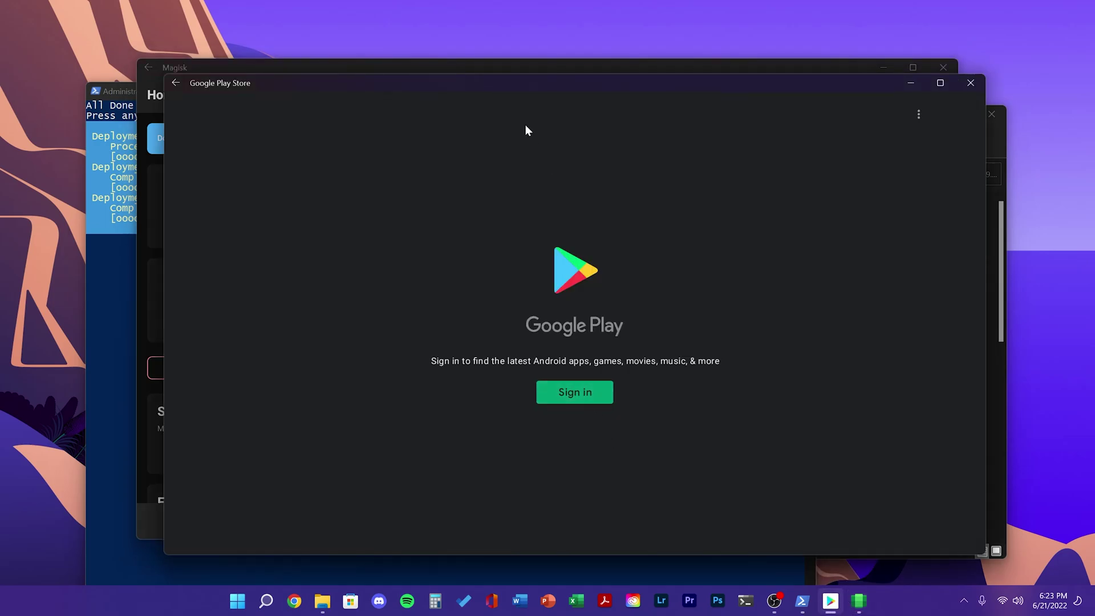
{"action": "left_click_drag", "start_coordinate": [527, 84], "coordinate": [497, 68]}
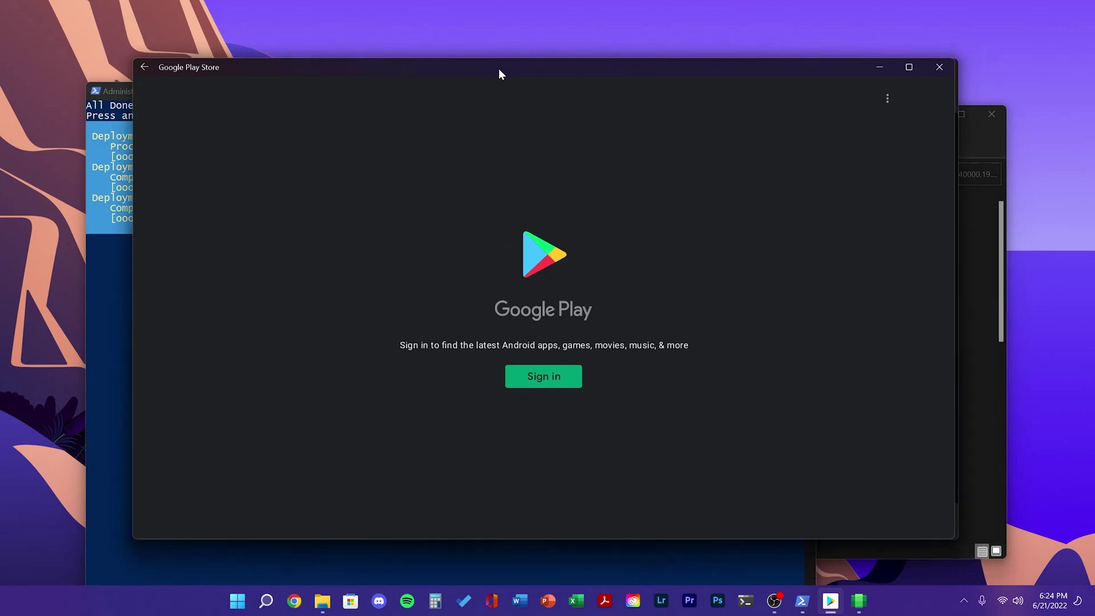
{"action": "left_click", "coordinate": [548, 382]}
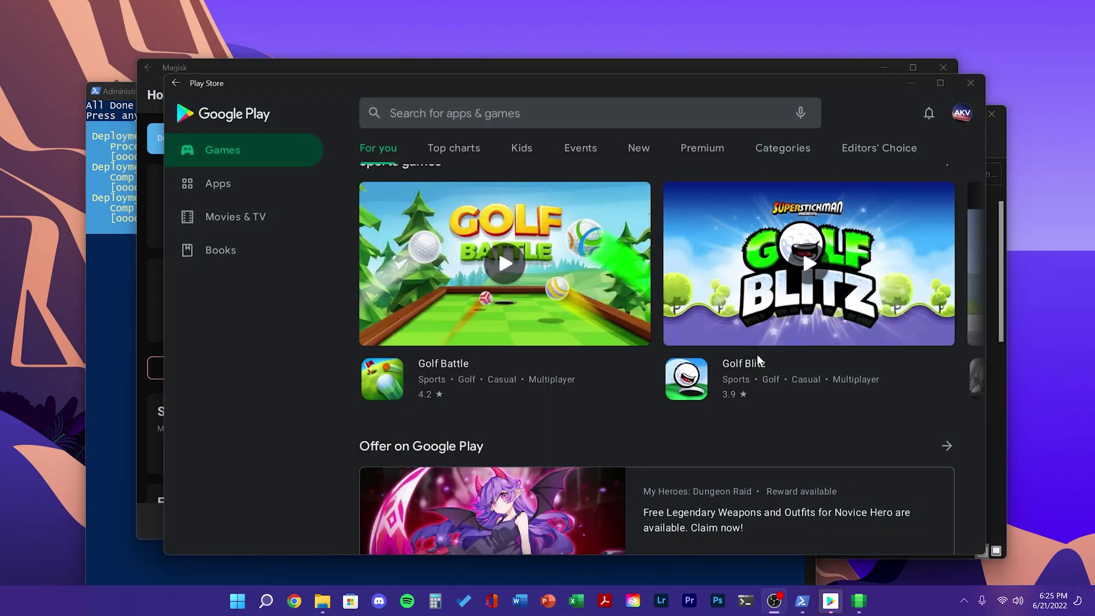
{"action": "scroll", "coordinate": [757, 354], "scroll_direction": "down", "scroll_amount": 5}
{"action": "scroll", "coordinate": [690, 414], "scroll_direction": "down", "scroll_amount": 10}
{"action": "scroll", "coordinate": [676, 421], "scroll_direction": "up", "scroll_amount": 7}
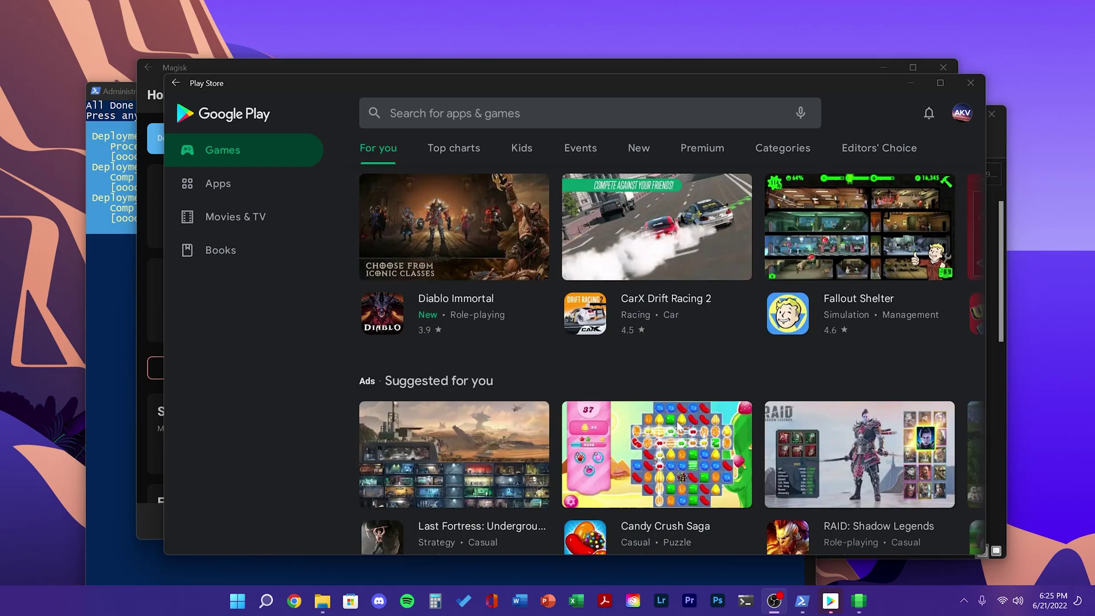
{"action": "scroll", "coordinate": [669, 419], "scroll_direction": "right", "scroll_amount": 5}
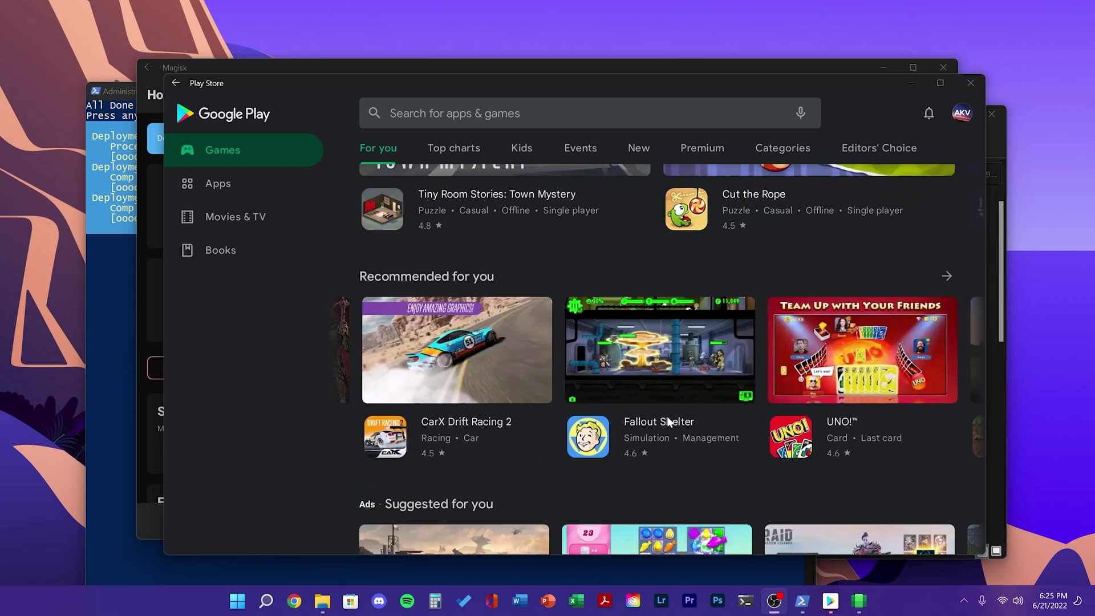
{"action": "scroll", "coordinate": [667, 421], "scroll_direction": "right", "scroll_amount": 4}
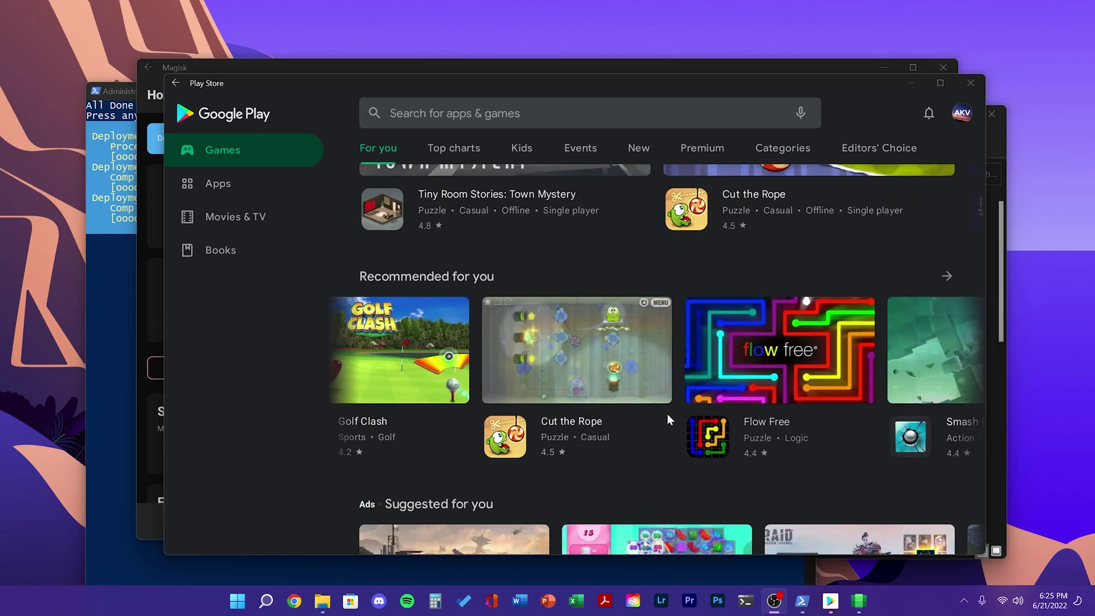
{"action": "scroll", "coordinate": [666, 412], "scroll_direction": "right", "scroll_amount": 5}
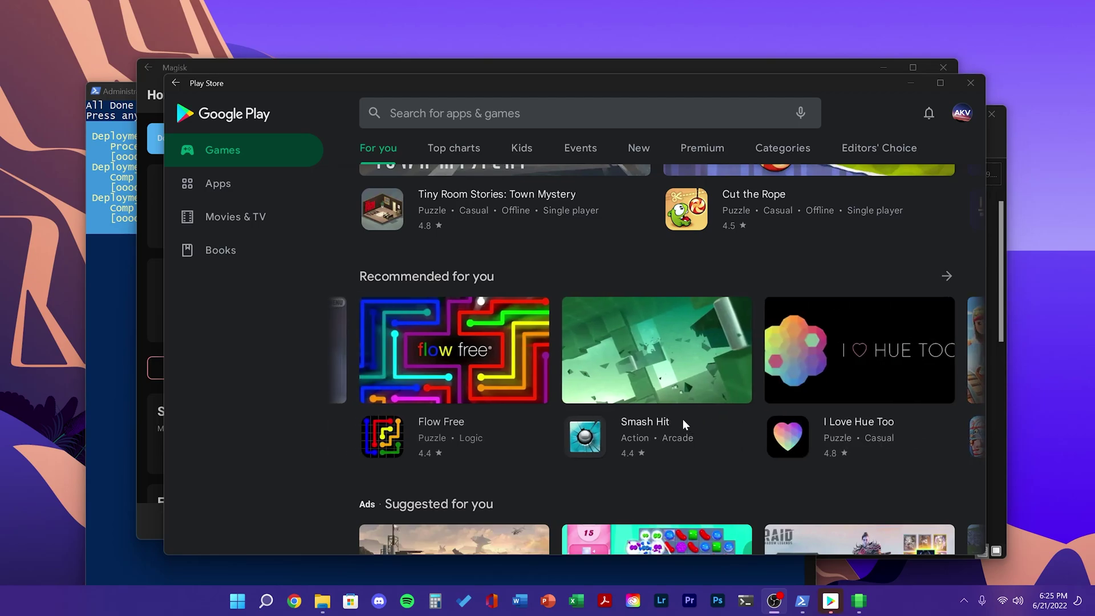
{"action": "scroll", "coordinate": [683, 419], "scroll_direction": "right", "scroll_amount": 5}
{"action": "scroll", "coordinate": [573, 357], "scroll_direction": "up", "scroll_amount": 1}
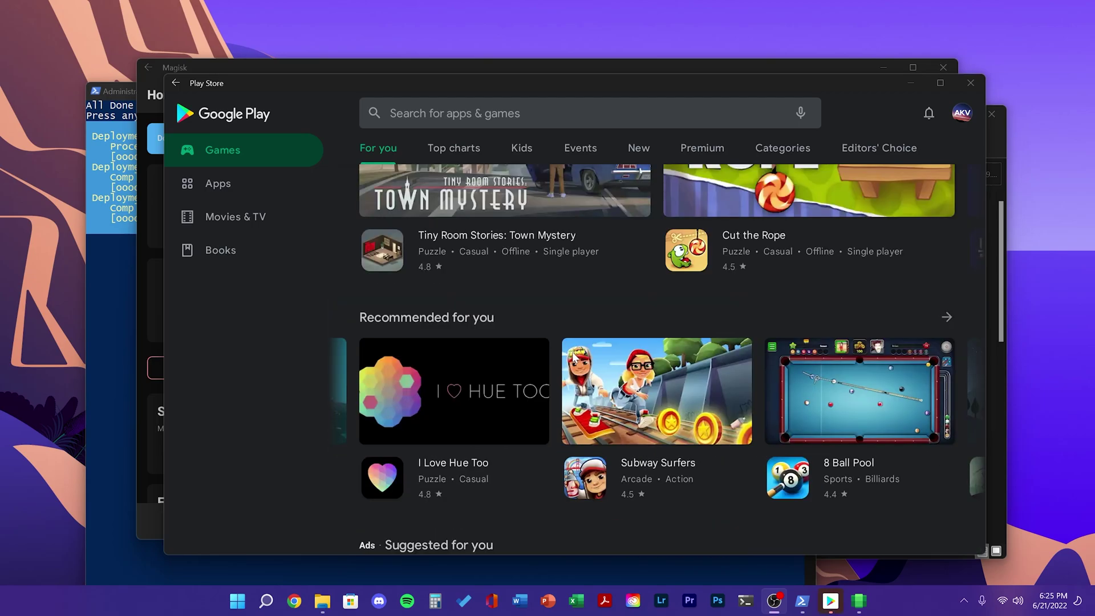
{"action": "scroll", "coordinate": [573, 358], "scroll_direction": "up", "scroll_amount": 3}
Search the store for 'insta' and install Instagram
{"action": "left_click", "coordinate": [458, 114]}
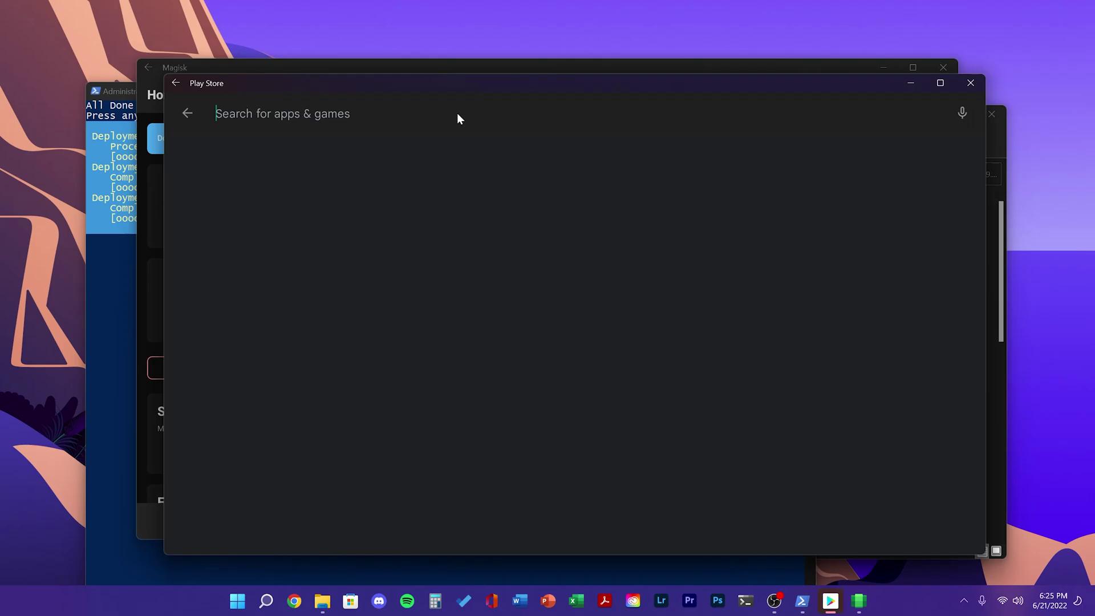
{"action": "type", "text": "instagram"}
{"action": "key", "text": "Return"}
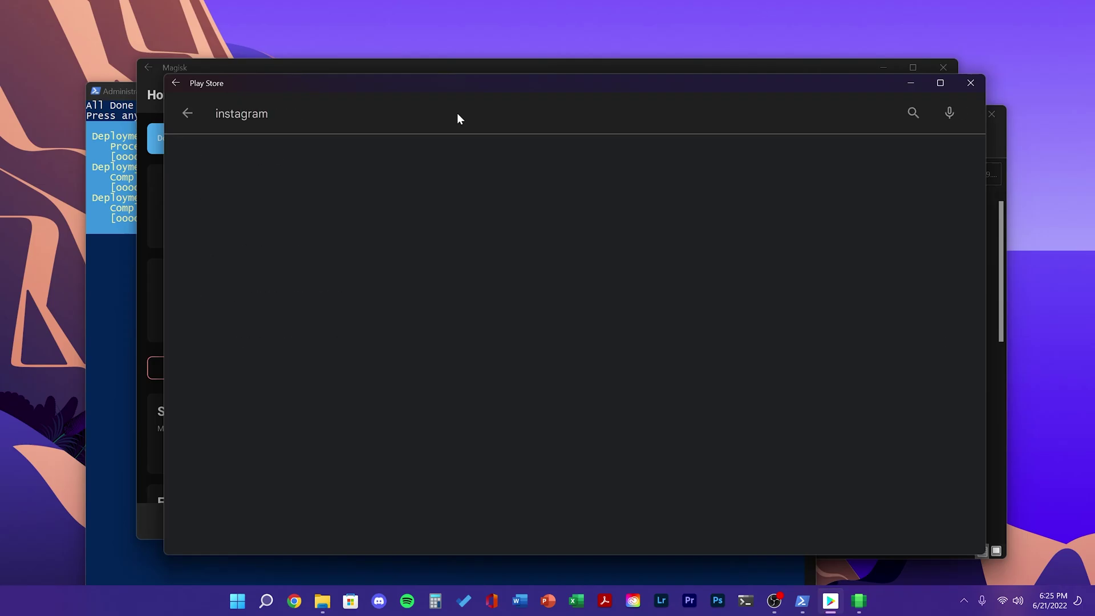
{"action": "left_click", "coordinate": [887, 171]}
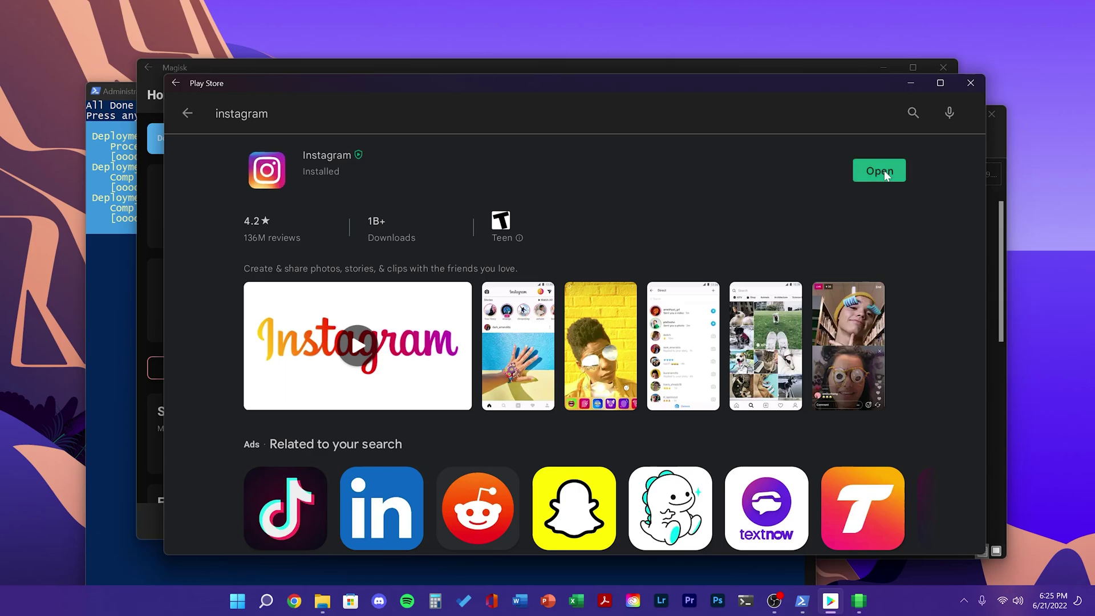
Launch Instagram, move it upper left, and close Play Store, Magisk and background windows
{"action": "left_click", "coordinate": [884, 173]}
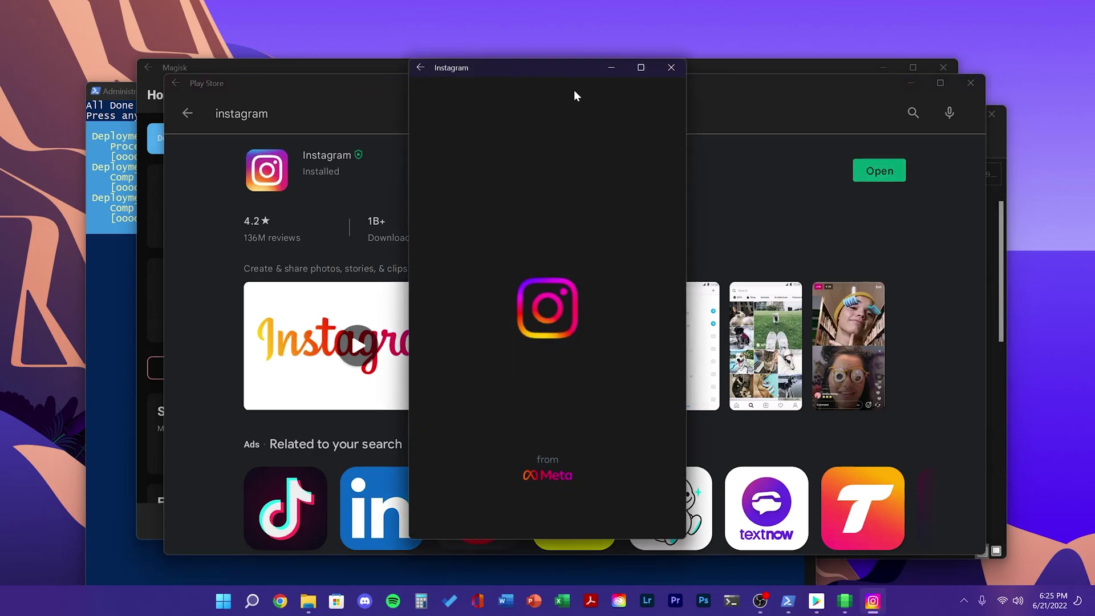
{"action": "left_click_drag", "start_coordinate": [551, 67], "coordinate": [317, 45]}
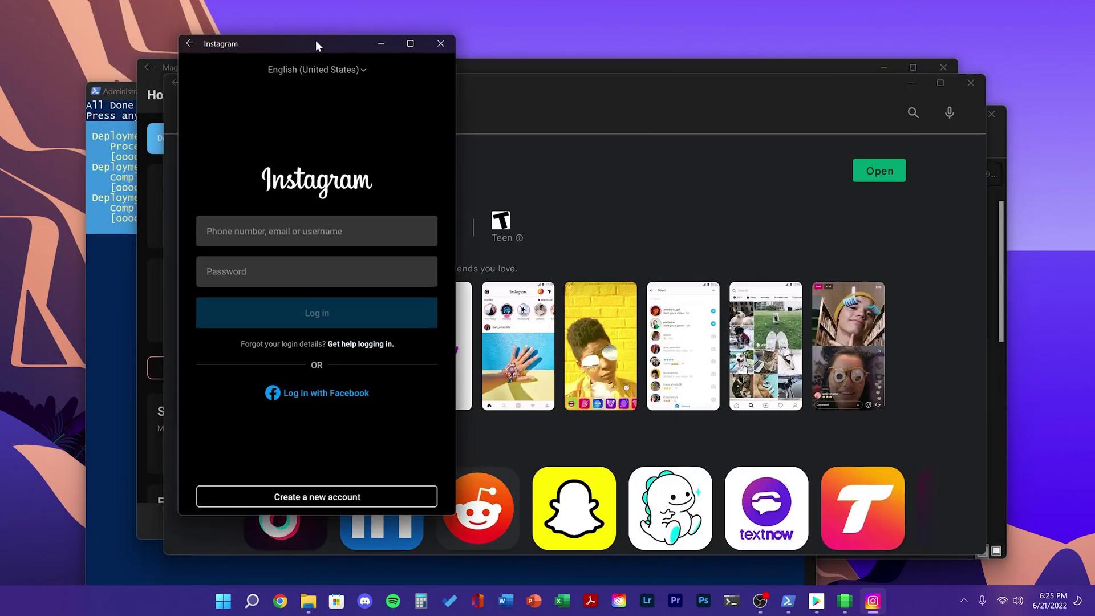
{"action": "left_click", "coordinate": [970, 83]}
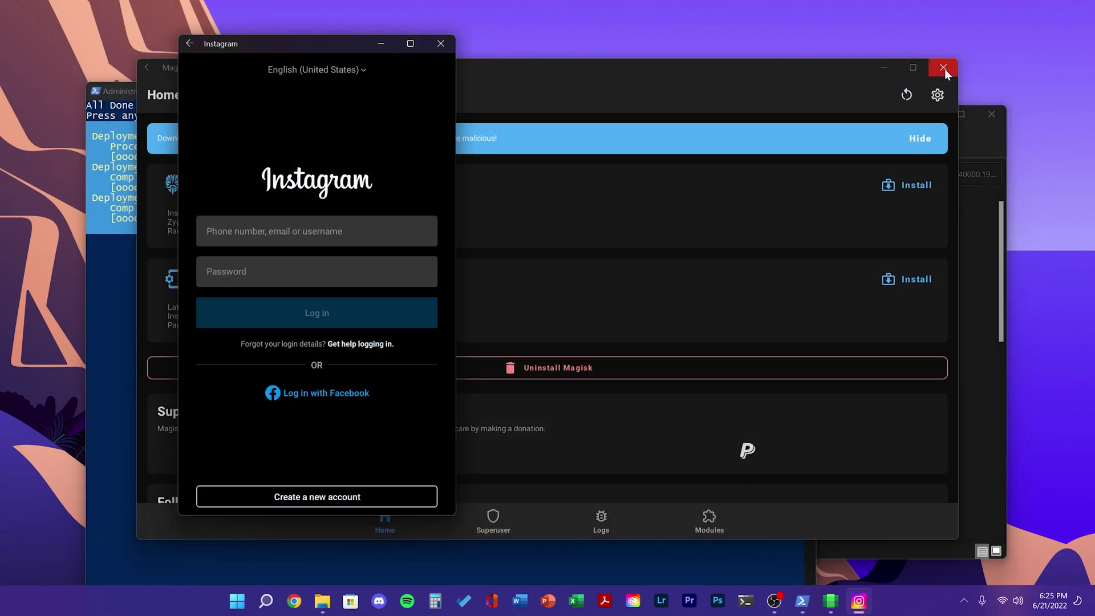
{"action": "left_click", "coordinate": [944, 69]}
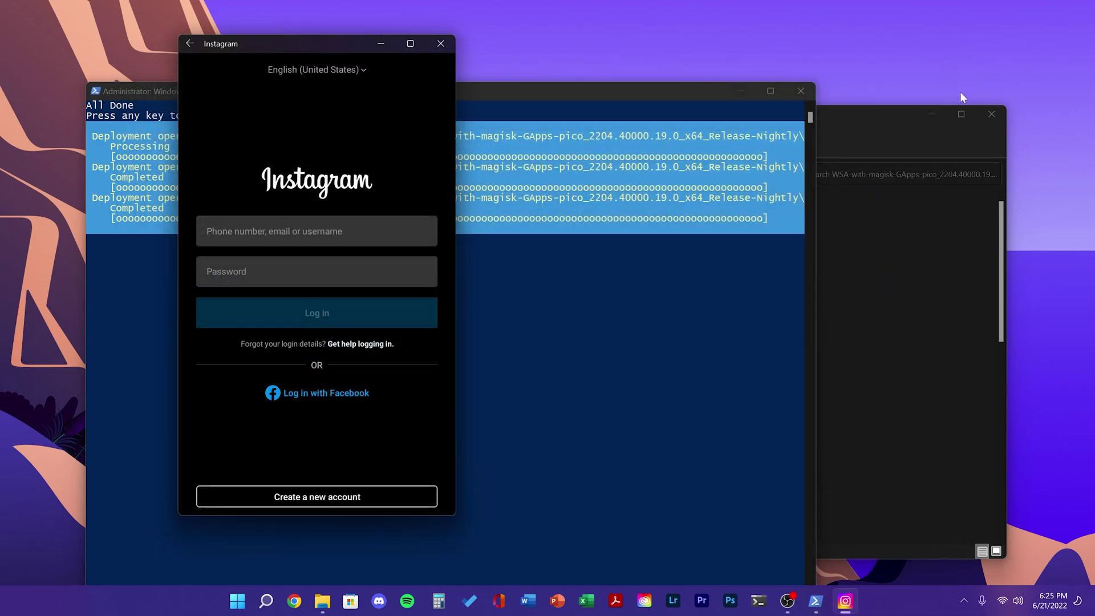
{"action": "left_click", "coordinate": [994, 112]}
{"action": "left_click", "coordinate": [805, 91]}
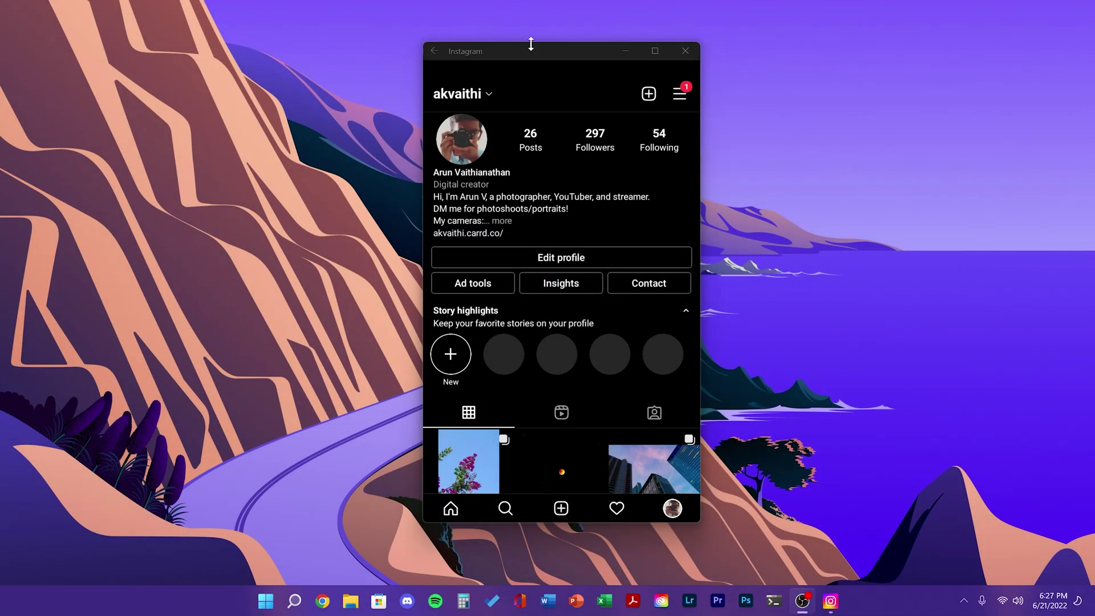
Look at the profile's Insights overview and the Create options sheet, then return to the profile
{"action": "scroll", "coordinate": [560, 342], "scroll_direction": "down", "scroll_amount": 5}
{"action": "scroll", "coordinate": [567, 358], "scroll_direction": "up", "scroll_amount": 10}
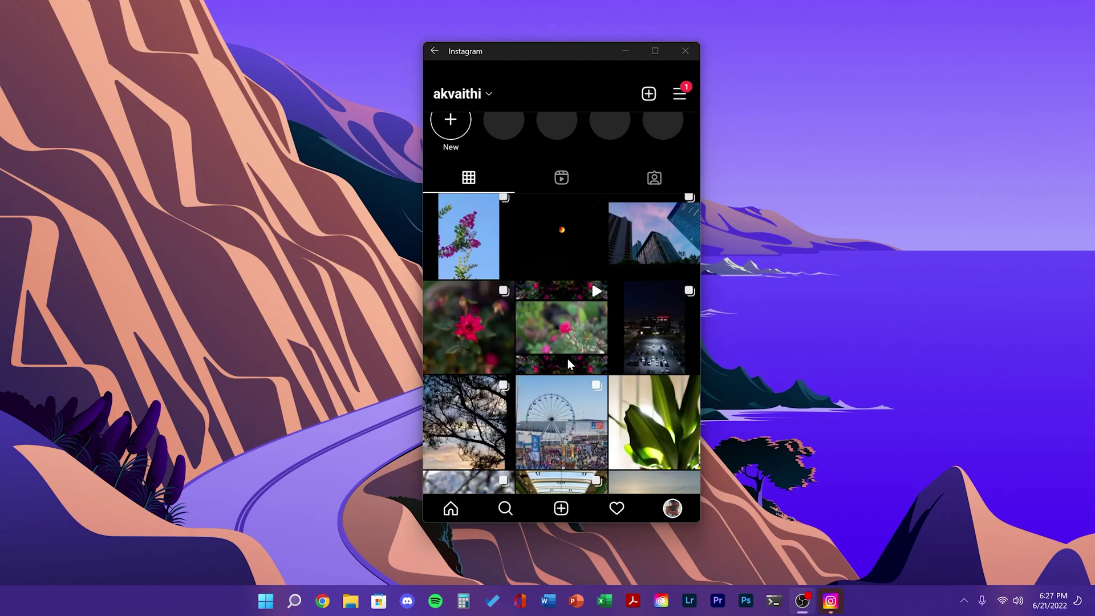
{"action": "left_click", "coordinate": [567, 362]}
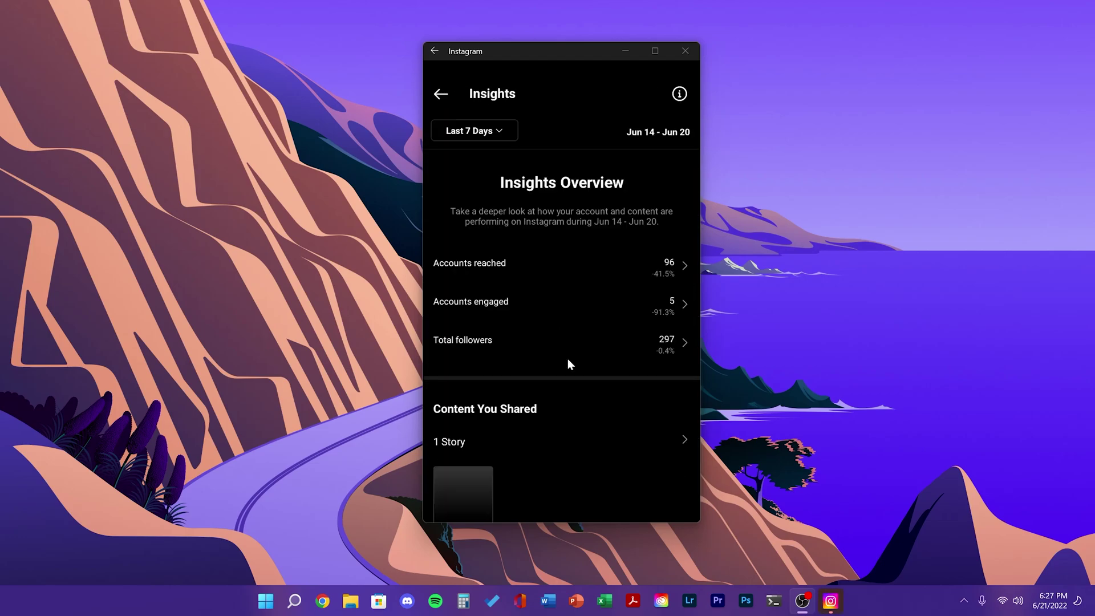
{"action": "left_click", "coordinate": [441, 94]}
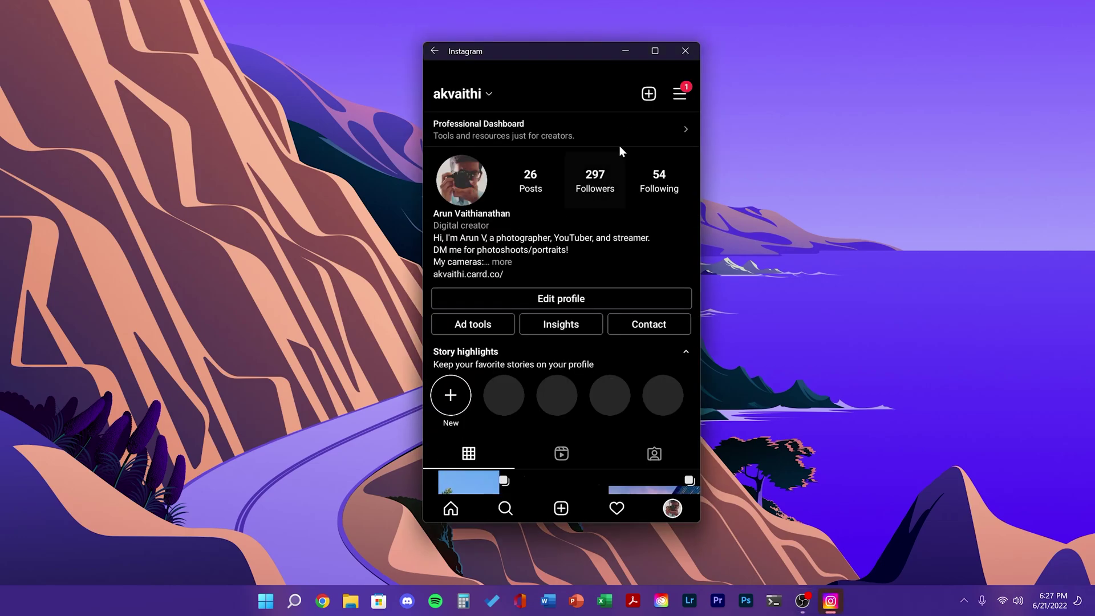
{"action": "left_click", "coordinate": [650, 93]}
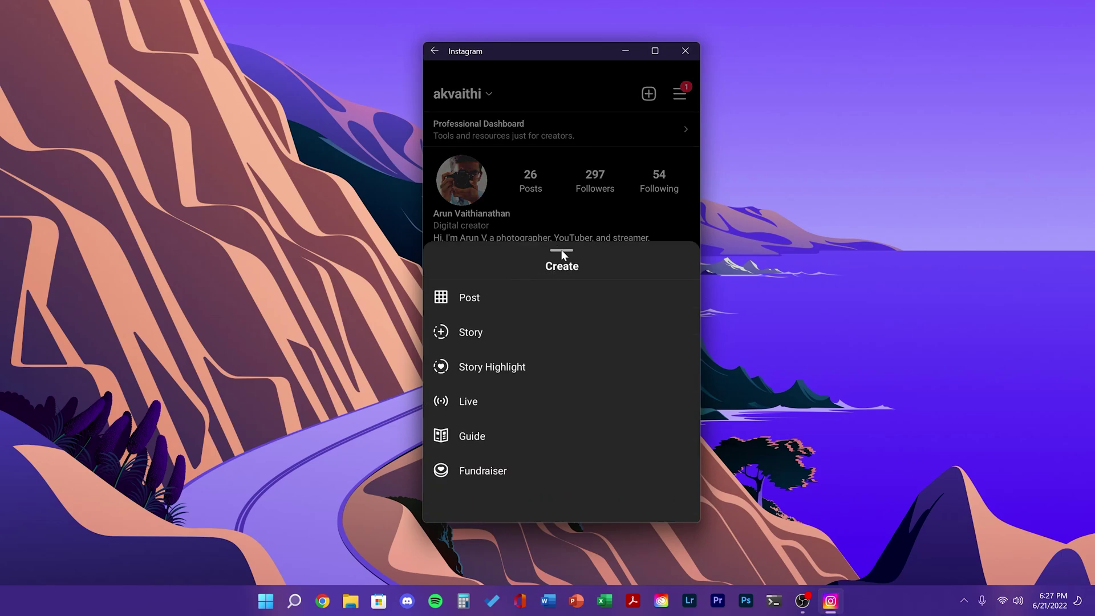
{"action": "left_click_drag", "start_coordinate": [561, 251], "coordinate": [604, 480]}
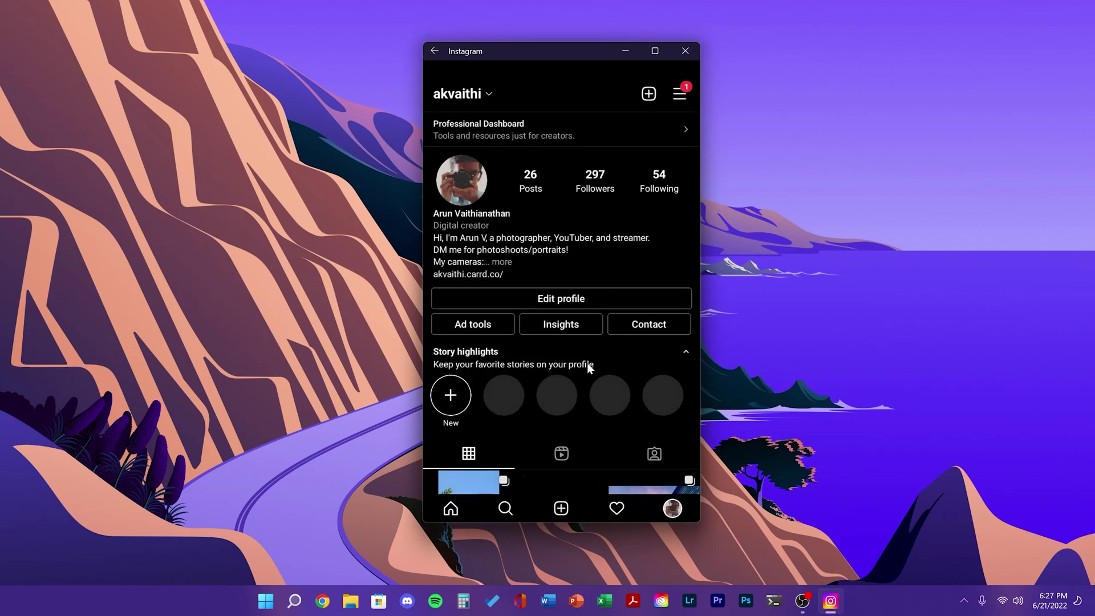
Scroll down the profile grid to older posts of flowers, a ferris wheel and sunsets
{"action": "scroll", "coordinate": [580, 374], "scroll_direction": "down", "scroll_amount": 10}
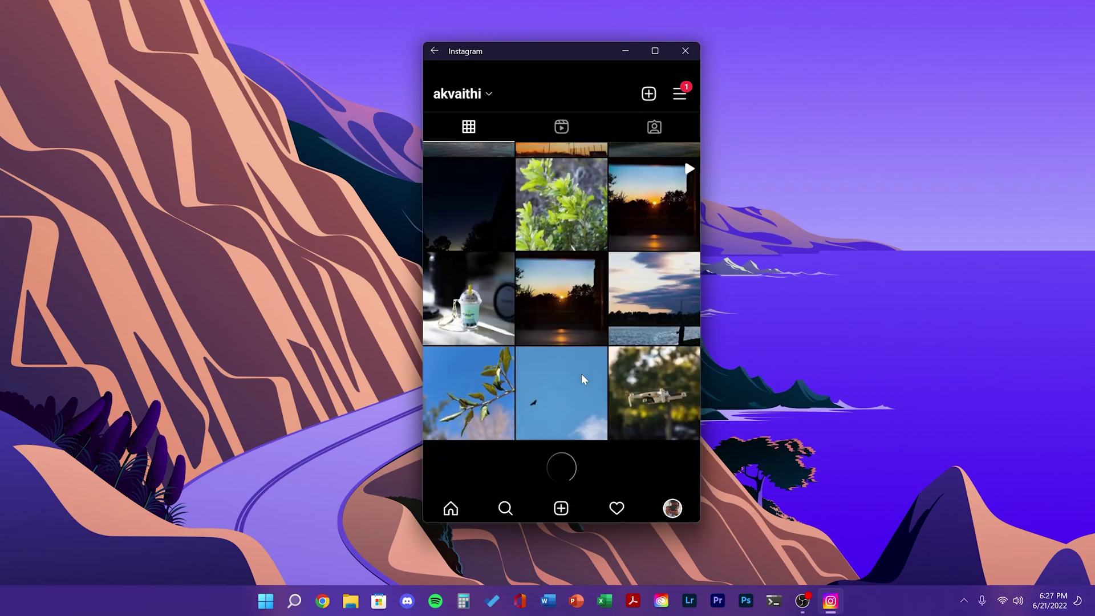
{"action": "scroll", "coordinate": [580, 374], "scroll_direction": "down", "scroll_amount": 1}
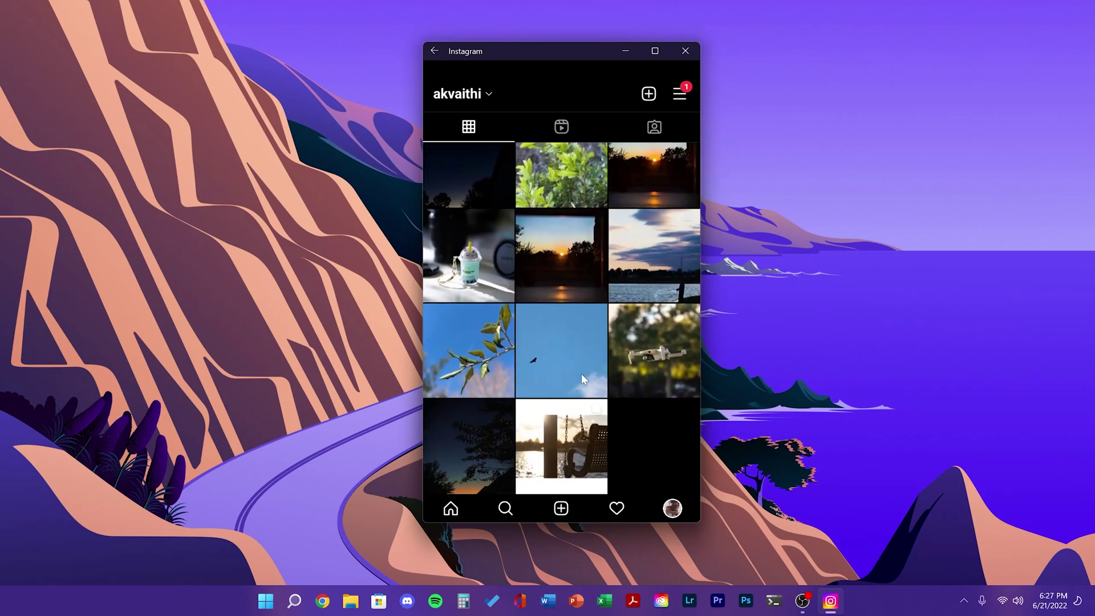
{"action": "scroll", "coordinate": [582, 375], "scroll_direction": "down", "scroll_amount": 10}
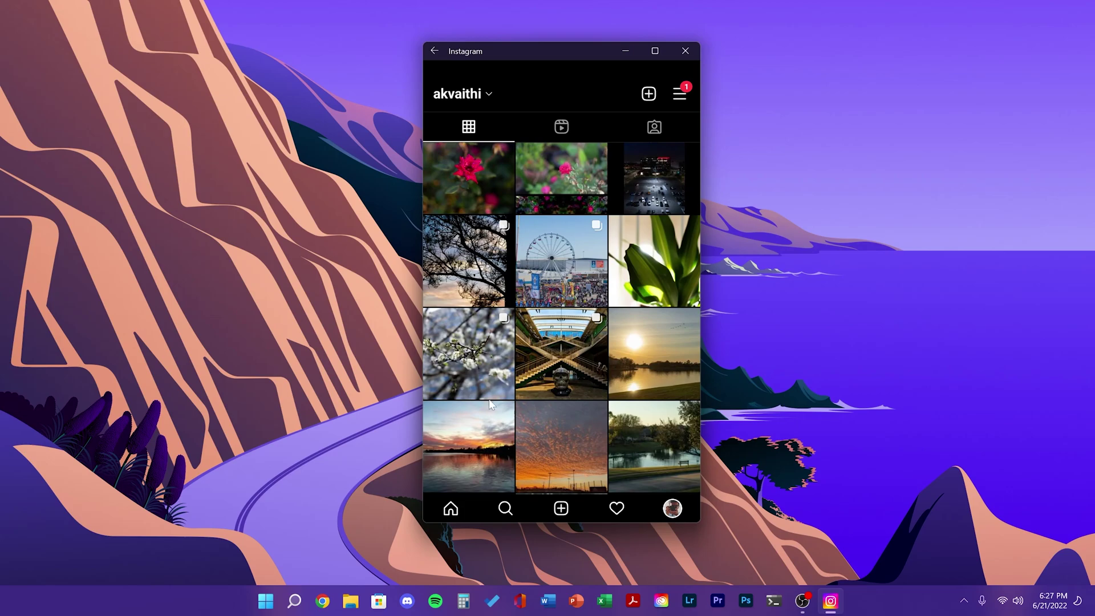
Browse Start's All apps list, checking the Instagram and Media Player context menus
{"action": "left_click", "coordinate": [255, 606]}
{"action": "left_click", "coordinate": [682, 186]}
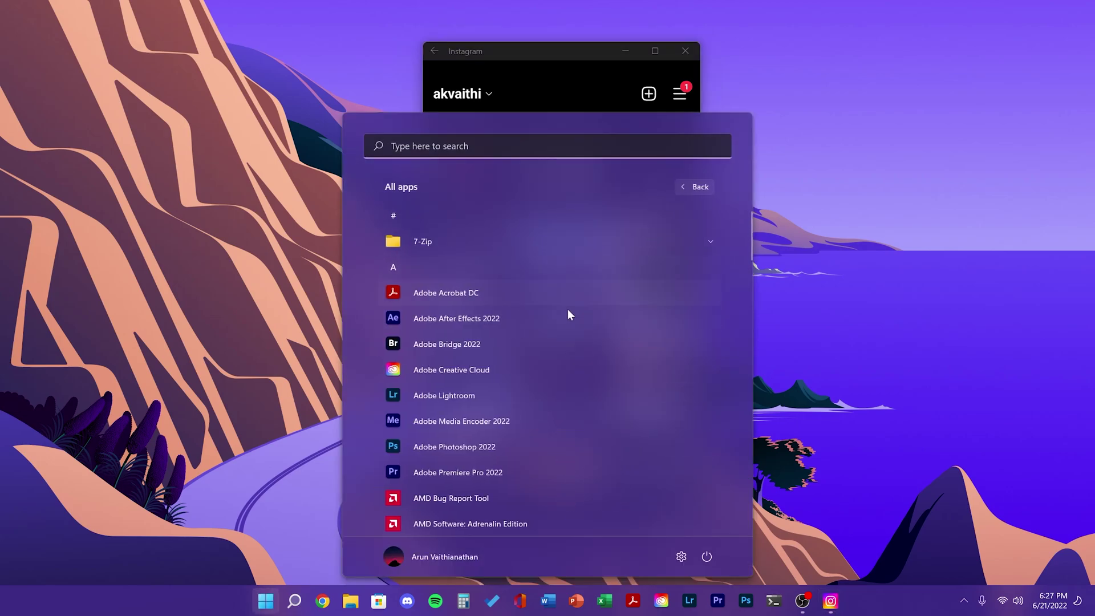
{"action": "scroll", "coordinate": [537, 337], "scroll_direction": "down", "scroll_amount": 5}
{"action": "scroll", "coordinate": [532, 337], "scroll_direction": "down", "scroll_amount": 4}
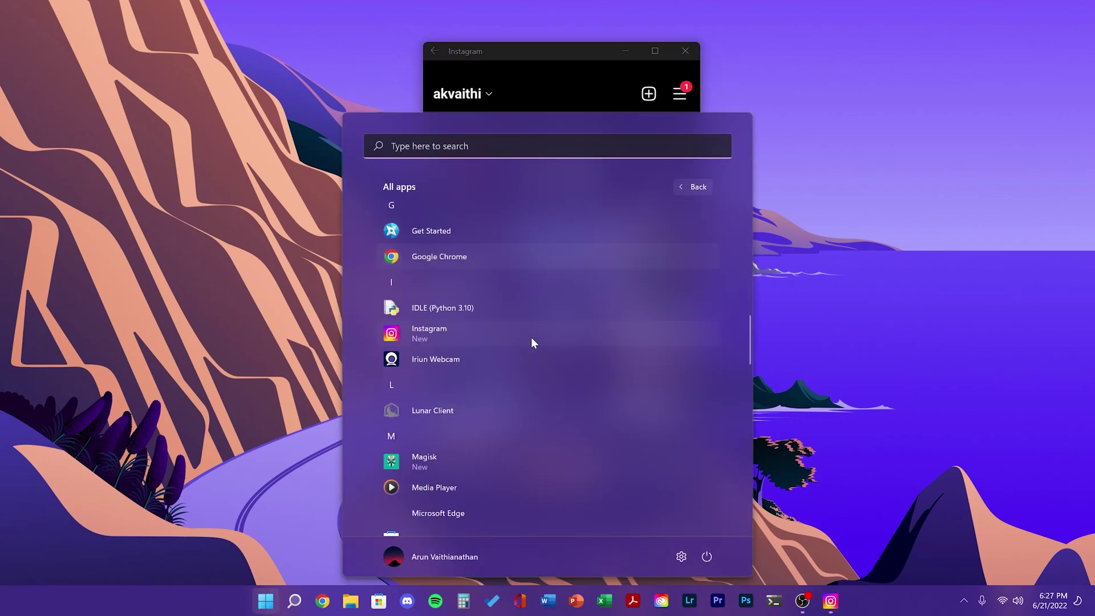
{"action": "scroll", "coordinate": [513, 330], "scroll_direction": "down", "scroll_amount": 2}
{"action": "scroll", "coordinate": [457, 307], "scroll_direction": "up", "scroll_amount": 1}
{"action": "right_click", "coordinate": [422, 285]}
{"action": "key", "text": "Escape"}
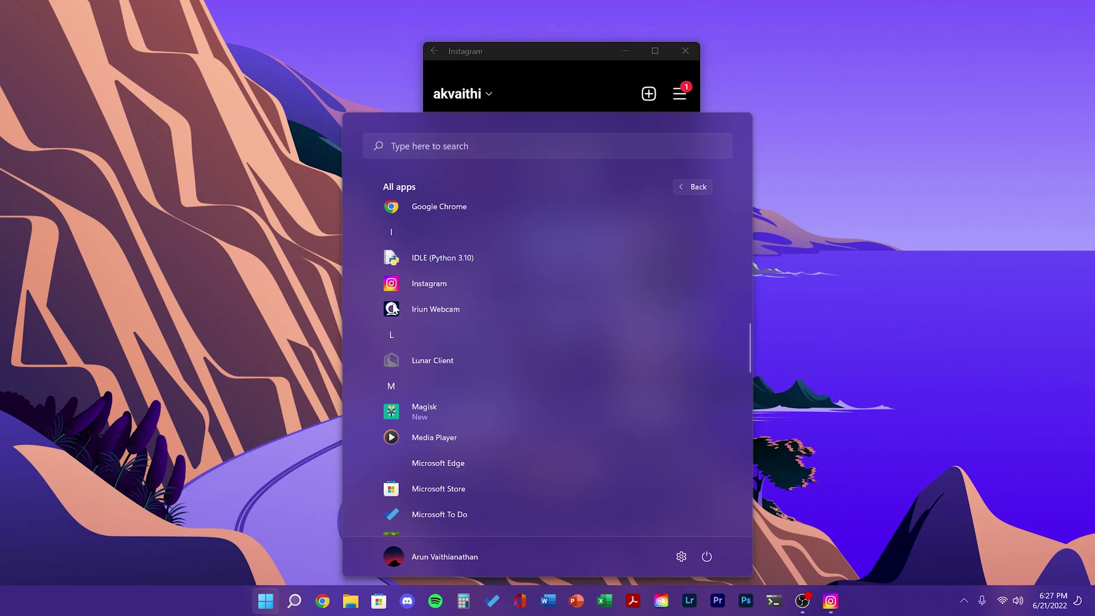
{"action": "scroll", "coordinate": [498, 358], "scroll_direction": "up", "scroll_amount": 1}
{"action": "scroll", "coordinate": [457, 370], "scroll_direction": "down", "scroll_amount": 3}
{"action": "right_click", "coordinate": [376, 375]}
{"action": "key", "text": "Escape"}
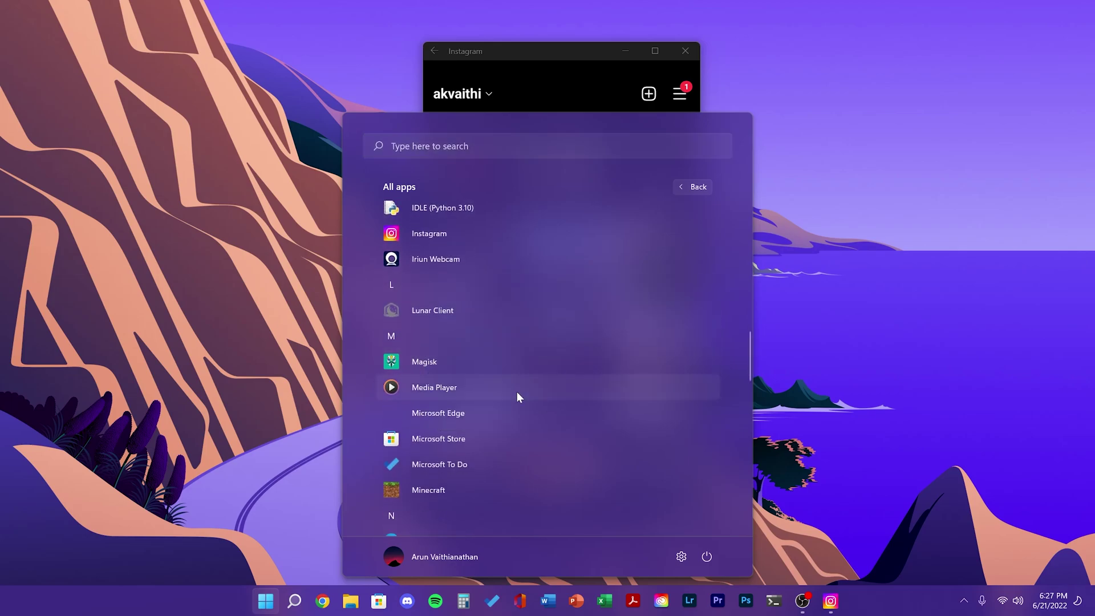
Check the Play Store entry's options, then launch Play Store from All apps
{"action": "scroll", "coordinate": [474, 373], "scroll_direction": "down", "scroll_amount": 8}
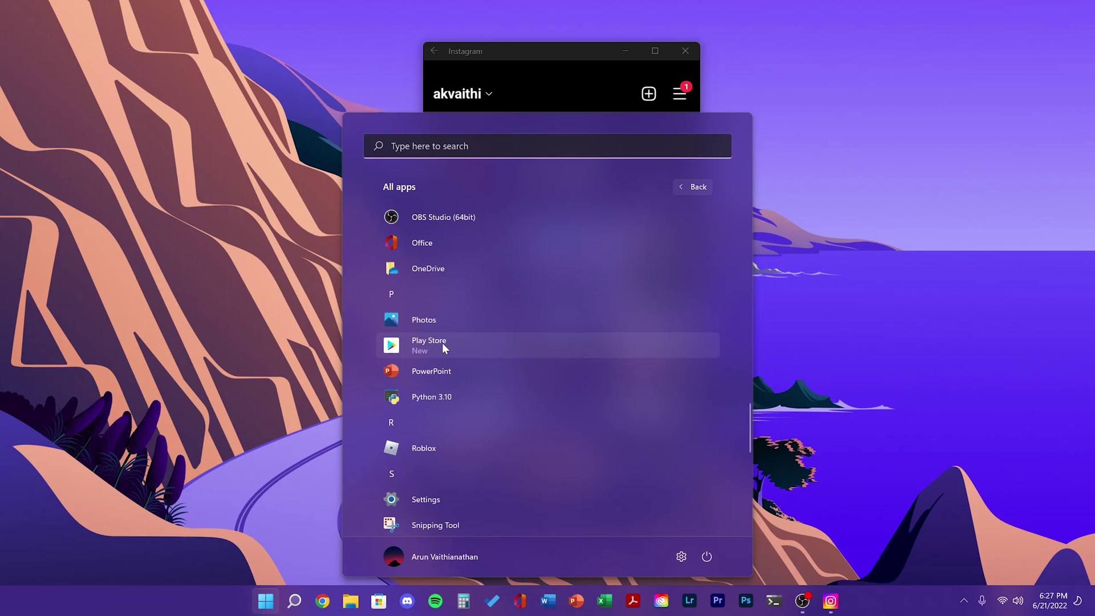
{"action": "right_click", "coordinate": [443, 344]}
{"action": "key", "text": "Escape"}
{"action": "left_click", "coordinate": [450, 345]}
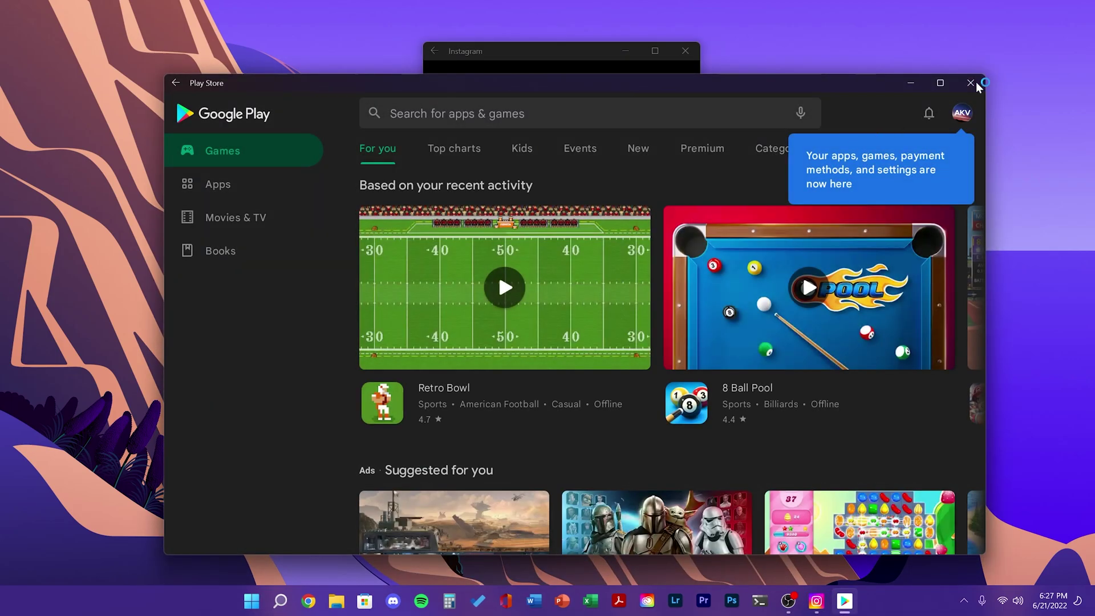
Close the Play Store, search the Microsoft Store for 'quicklook' and install QuickLook
{"action": "key", "text": "alt+F4"}
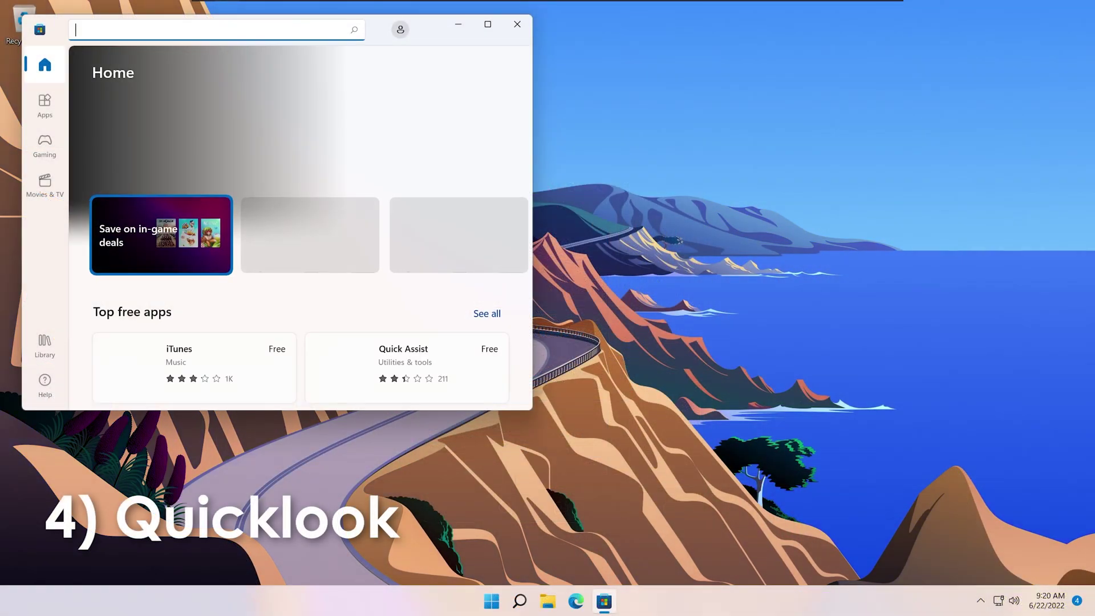
{"action": "type", "text": "quicklook"}
{"action": "key", "text": "Return"}
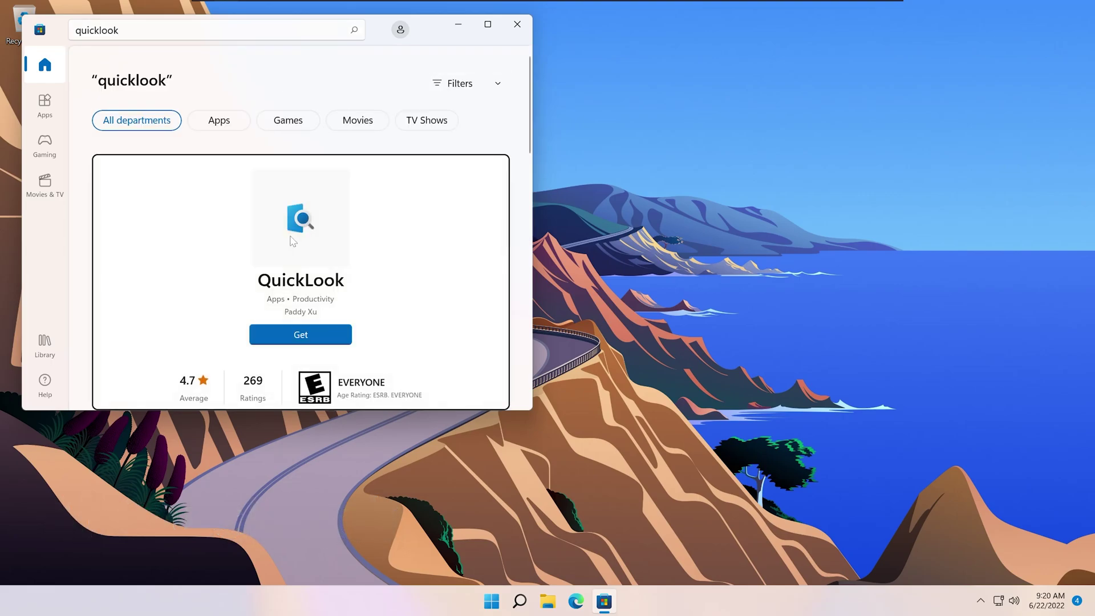
{"action": "left_click", "coordinate": [289, 282]}
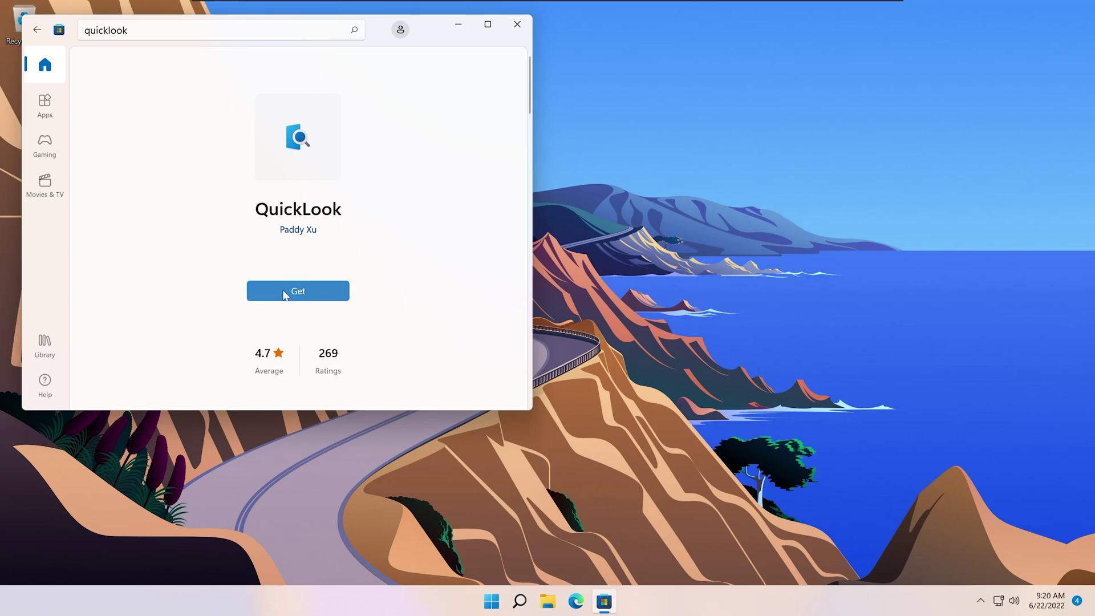
{"action": "left_click", "coordinate": [292, 287]}
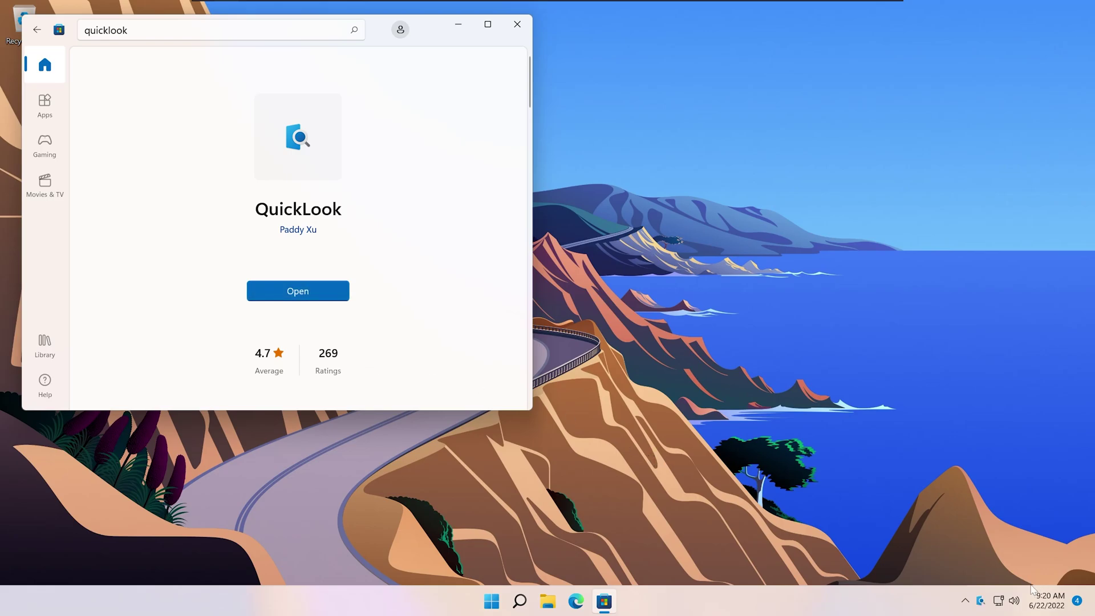
Check QuickLook's background options from its hidden system tray icon
{"action": "left_click", "coordinate": [965, 600]}
{"action": "right_click", "coordinate": [992, 564]}
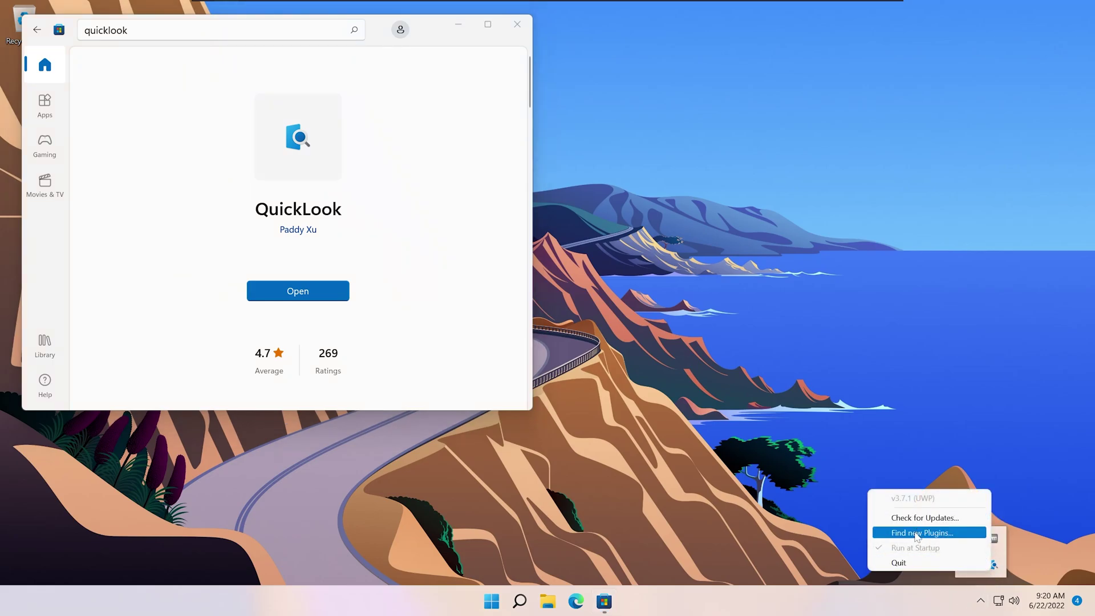
{"action": "left_click", "coordinate": [684, 491]}
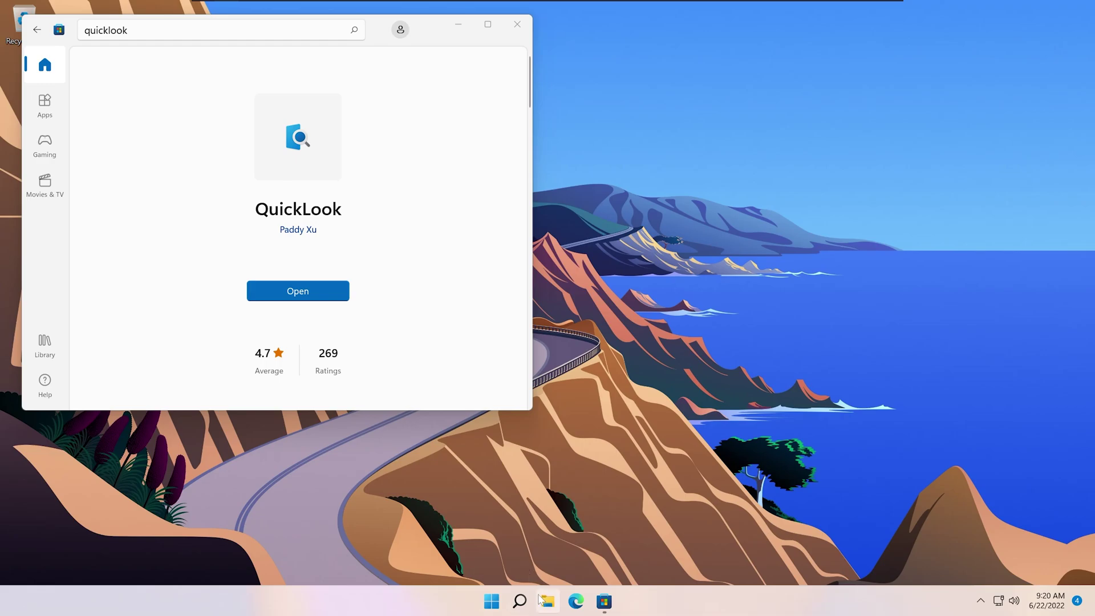
In File Explorer, QuickLook-preview the Videos and Documents folders, then return to Quick access
{"action": "key", "text": "super+e"}
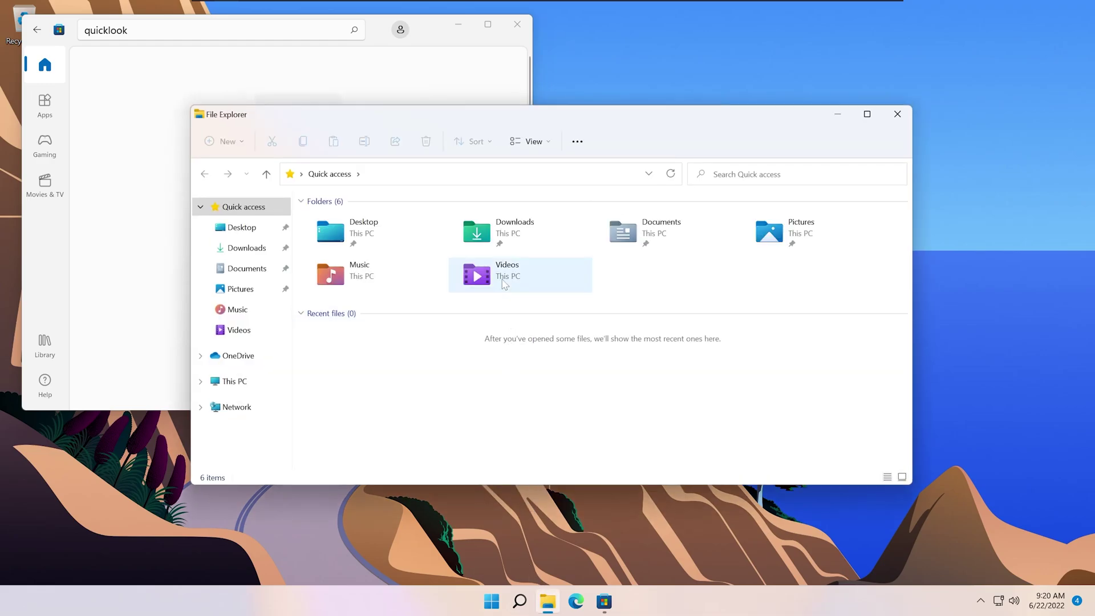
{"action": "left_click", "coordinate": [504, 283]}
{"action": "key", "text": "space"}
{"action": "key", "text": "space"}
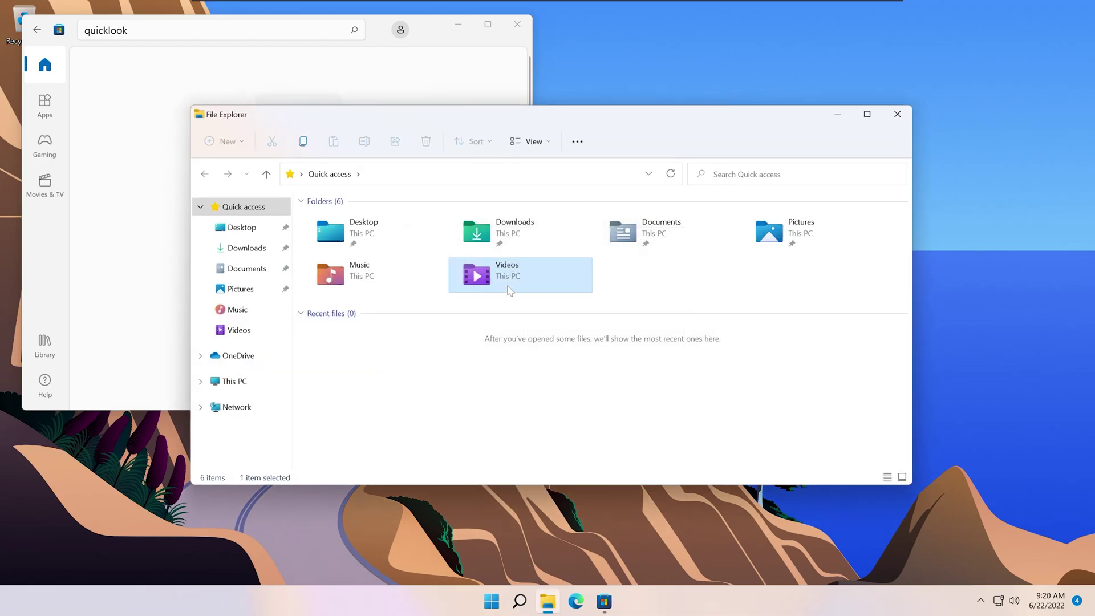
{"action": "left_click", "coordinate": [632, 235]}
{"action": "key", "text": "space"}
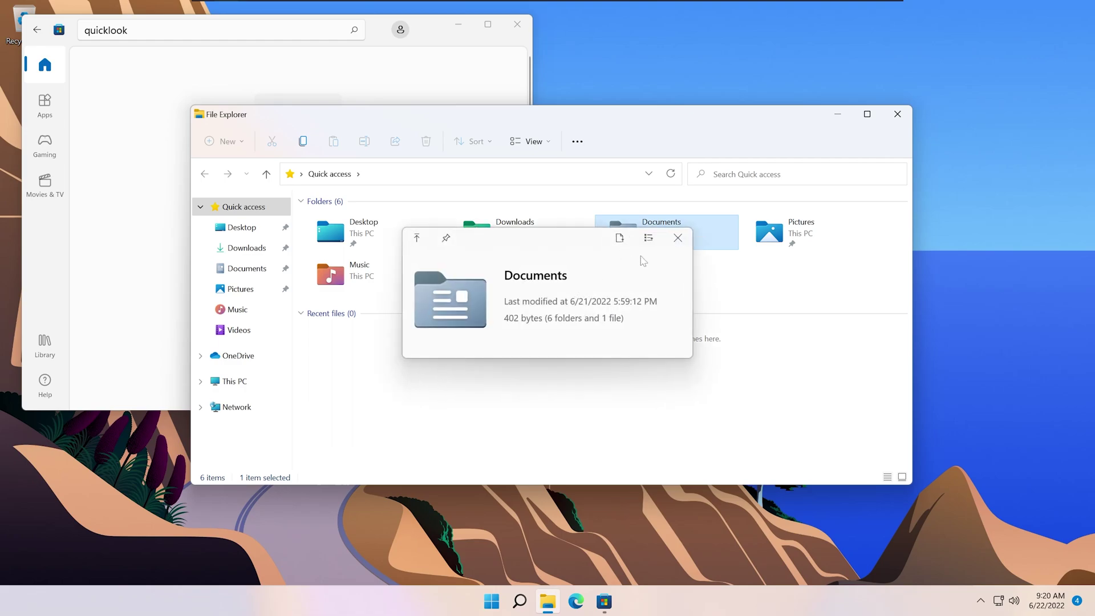
{"action": "left_click_drag", "start_coordinate": [562, 235], "coordinate": [787, 250]}
{"action": "key", "text": "space"}
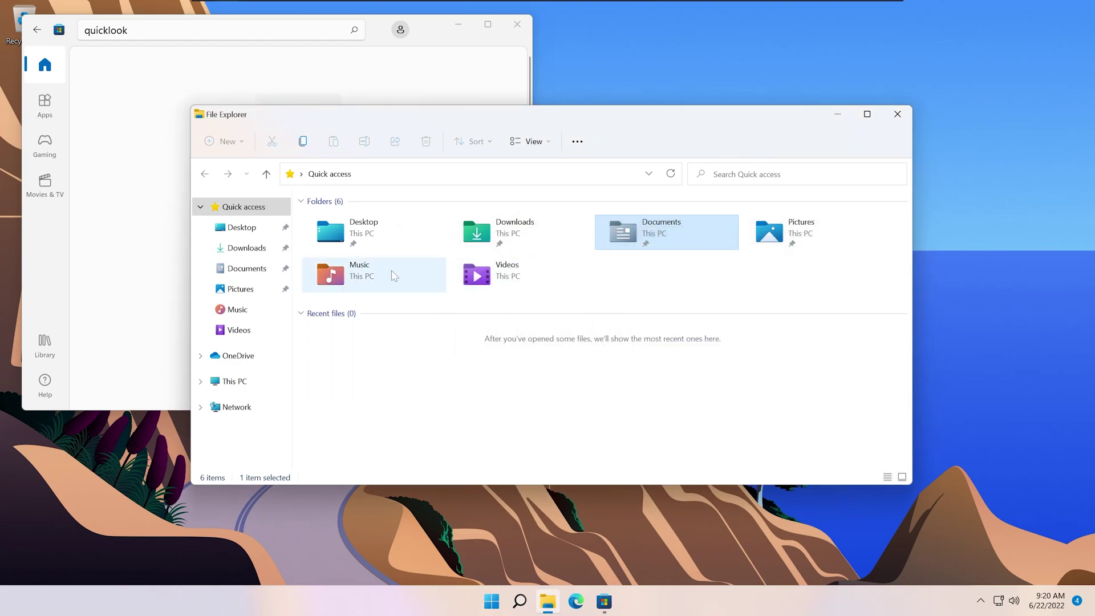
{"action": "double_click", "coordinate": [612, 238]}
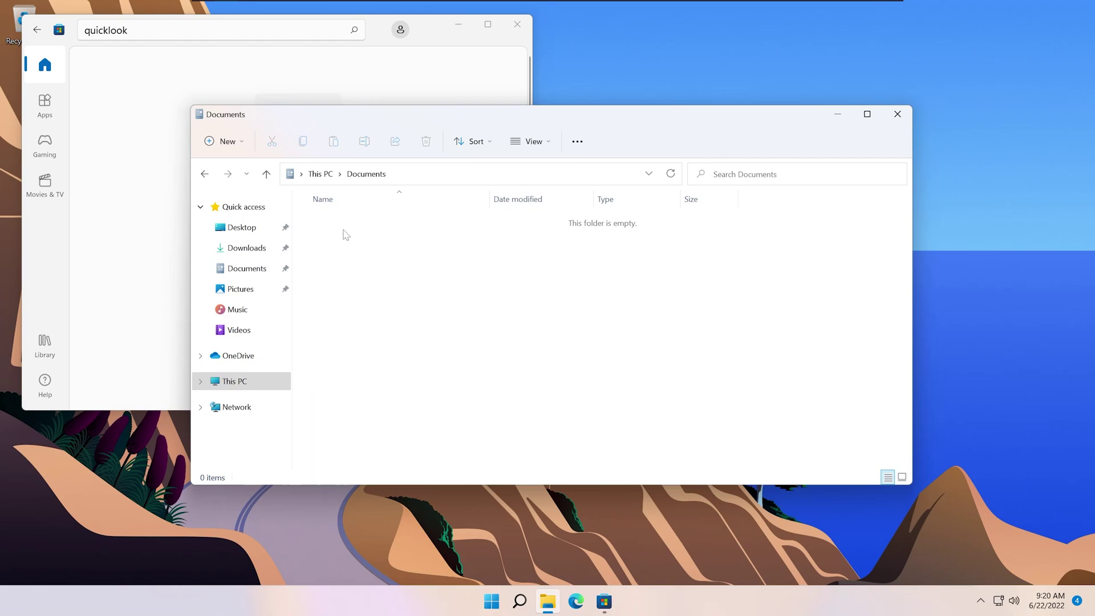
{"action": "key", "text": "alt+Left"}
Open the Pictures folder and quick-preview the Camera Roll folder
{"action": "double_click", "coordinate": [747, 240]}
{"action": "left_click", "coordinate": [352, 227]}
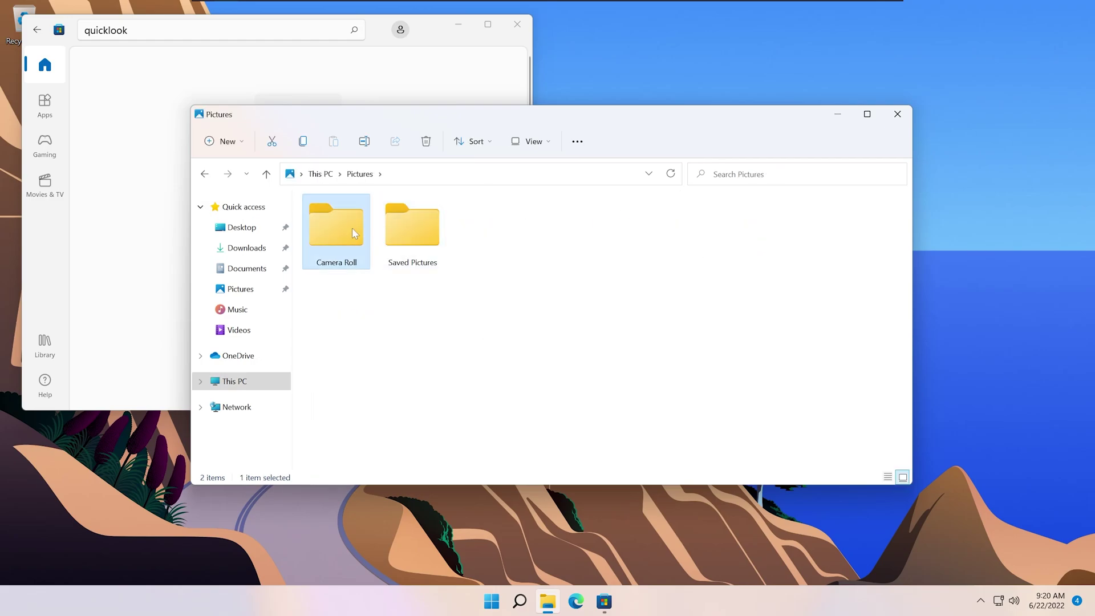
{"action": "key", "text": "space"}
{"action": "key", "text": "space"}
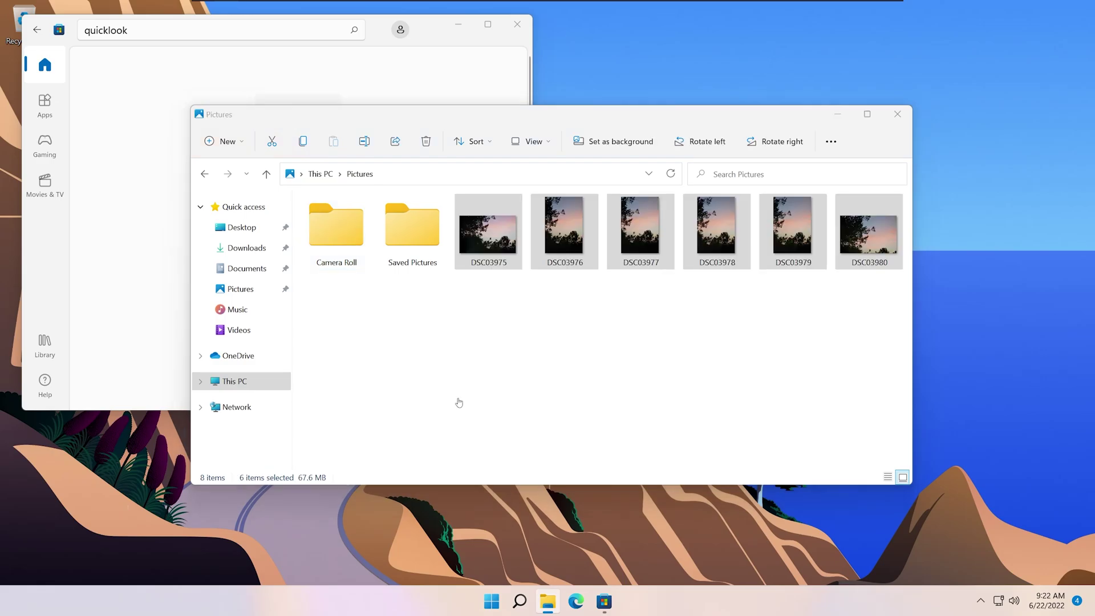
{"action": "left_click", "coordinate": [489, 309]}
Preview photos DSC03975 through DSC03980 in QuickLook, stepping through them with the arrow keys
{"action": "left_click", "coordinate": [492, 249]}
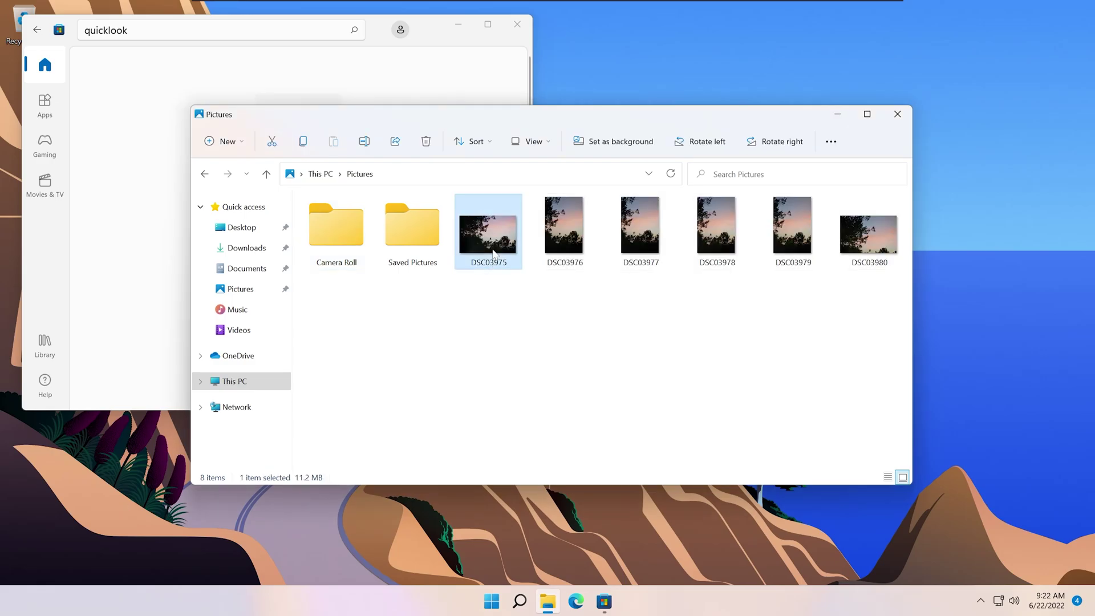
{"action": "key", "text": "space"}
{"action": "key", "text": "Right"}
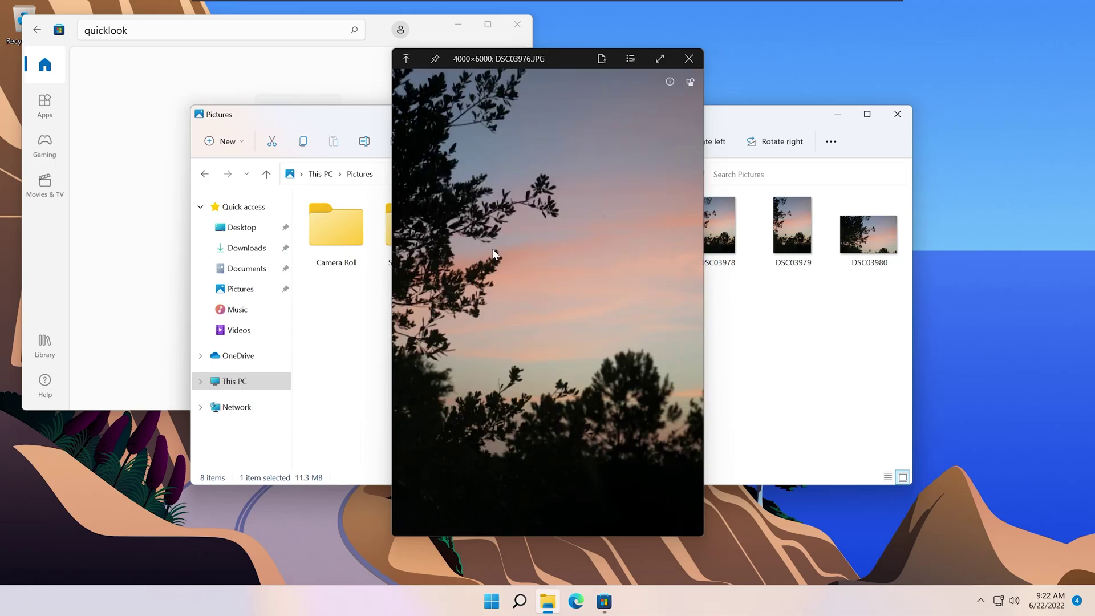
{"action": "key", "text": "Right"}
{"action": "key", "text": "Right"}
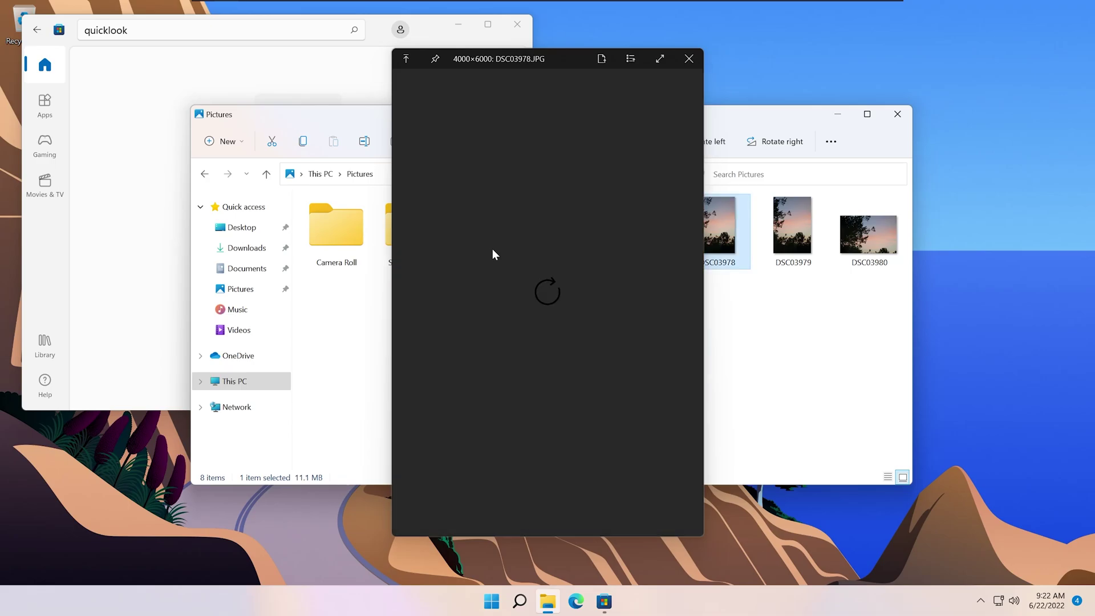
{"action": "key", "text": "space"}
{"action": "key", "text": "space"}
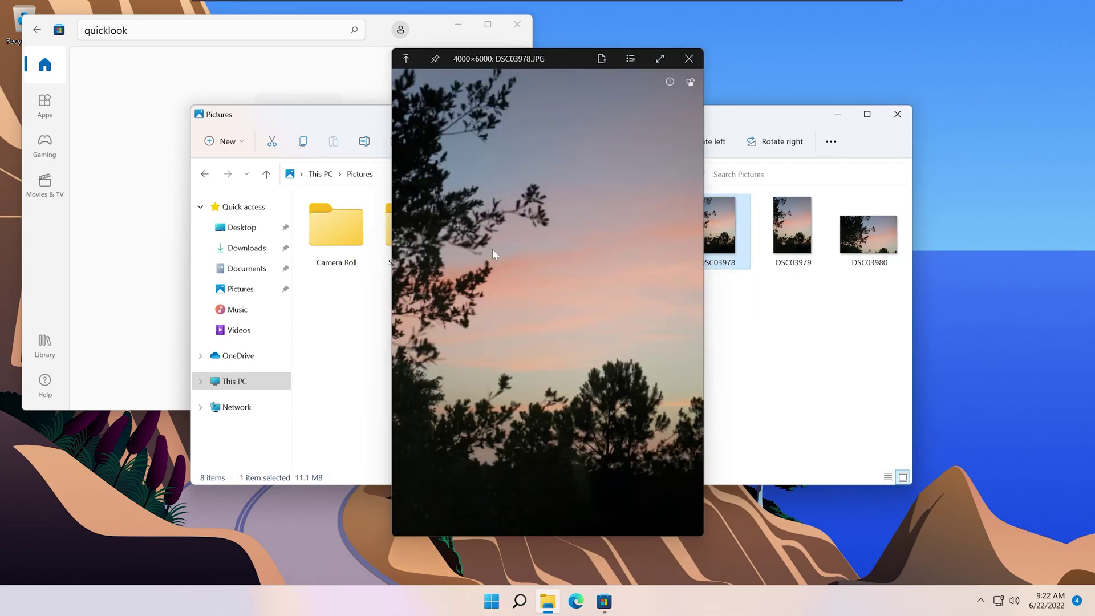
{"action": "key", "text": "Right"}
{"action": "key", "text": "Right"}
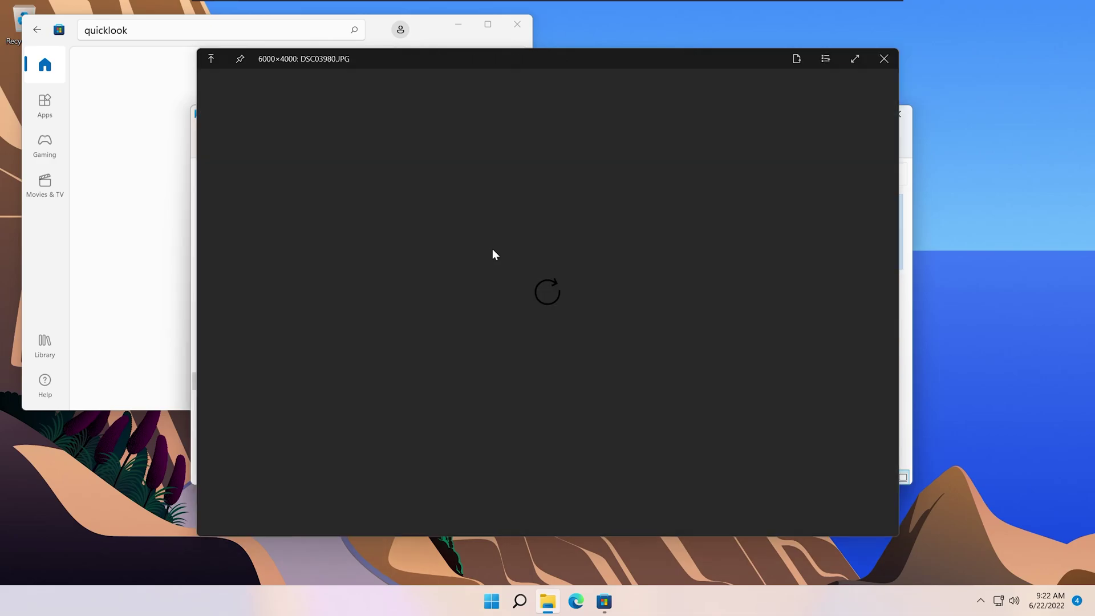
{"action": "key", "text": "space"}
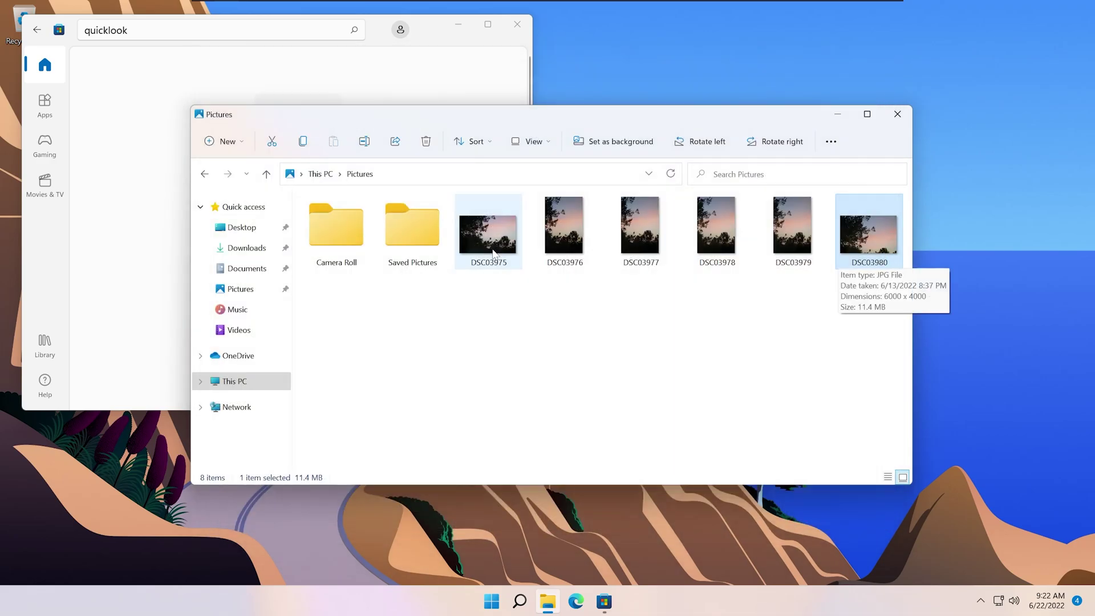
From QuickLook's tray menu, reach the Available Plugins wiki and look over the OfficeViewer description
{"action": "left_click", "coordinate": [981, 600]}
{"action": "right_click", "coordinate": [993, 565]}
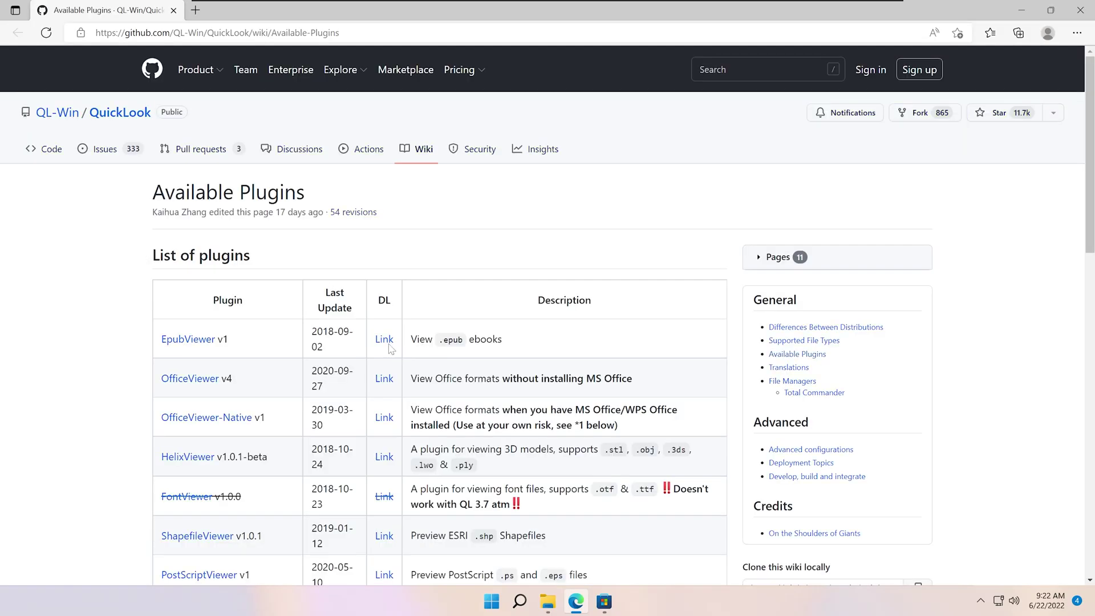
{"action": "scroll", "coordinate": [262, 280], "scroll_direction": "down", "scroll_amount": 5}
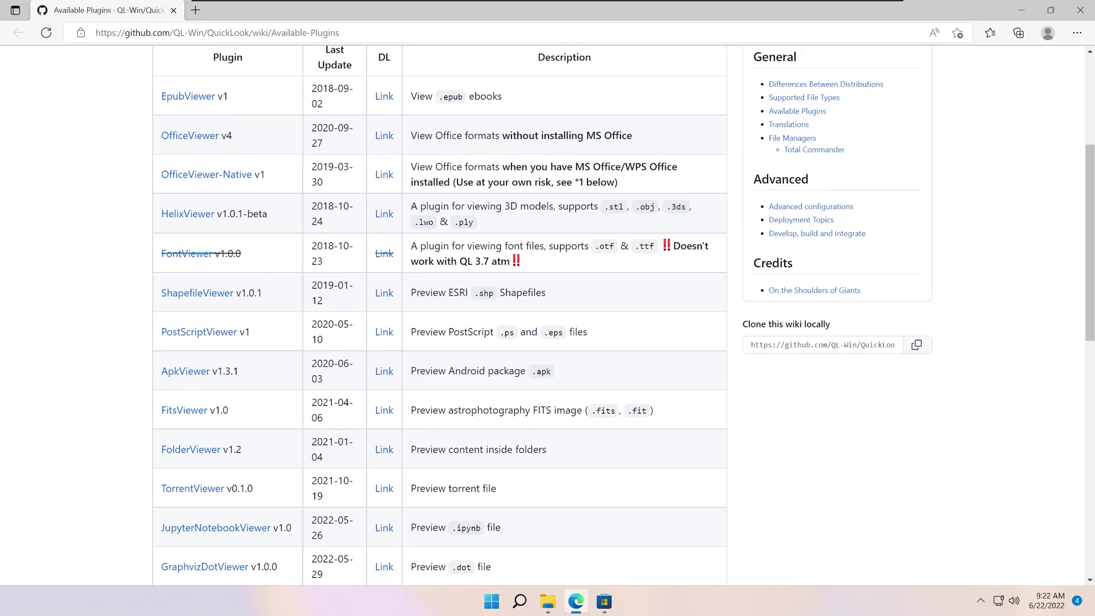
{"action": "left_click_drag", "start_coordinate": [493, 135], "coordinate": [464, 139]}
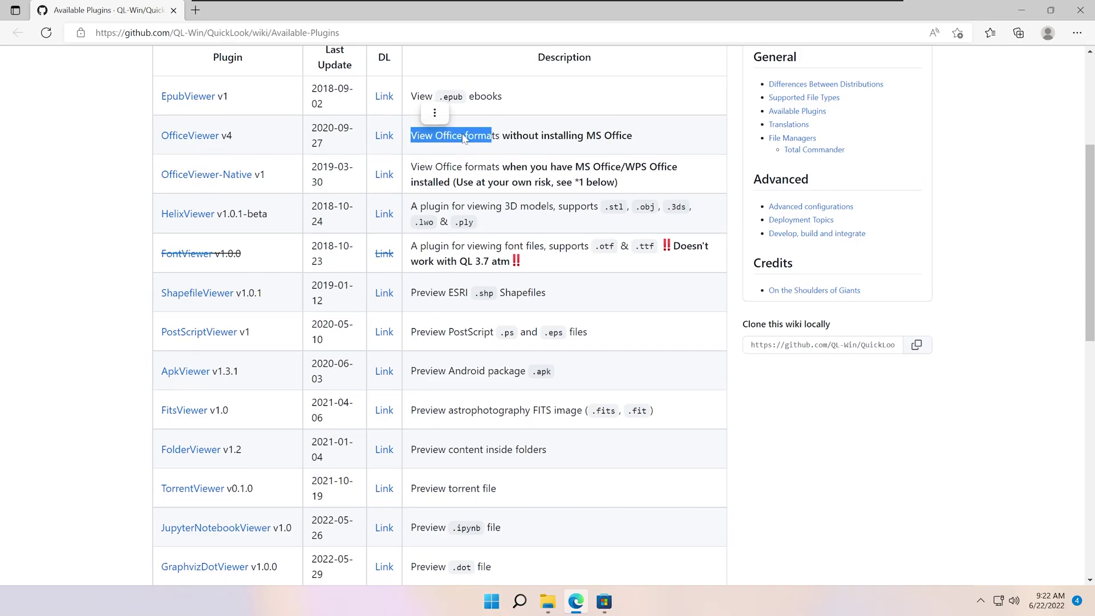
{"action": "left_click", "coordinate": [422, 162]}
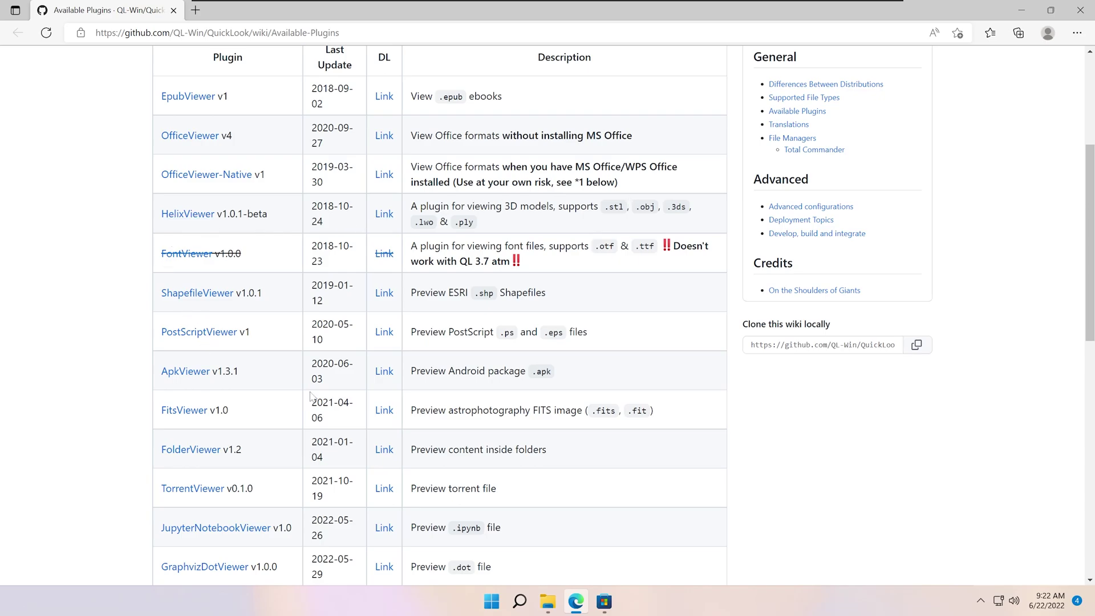
Scroll down to the 'How to install or upgrade a plugin' heading and highlight it
{"action": "scroll", "coordinate": [245, 373], "scroll_direction": "down", "scroll_amount": 4}
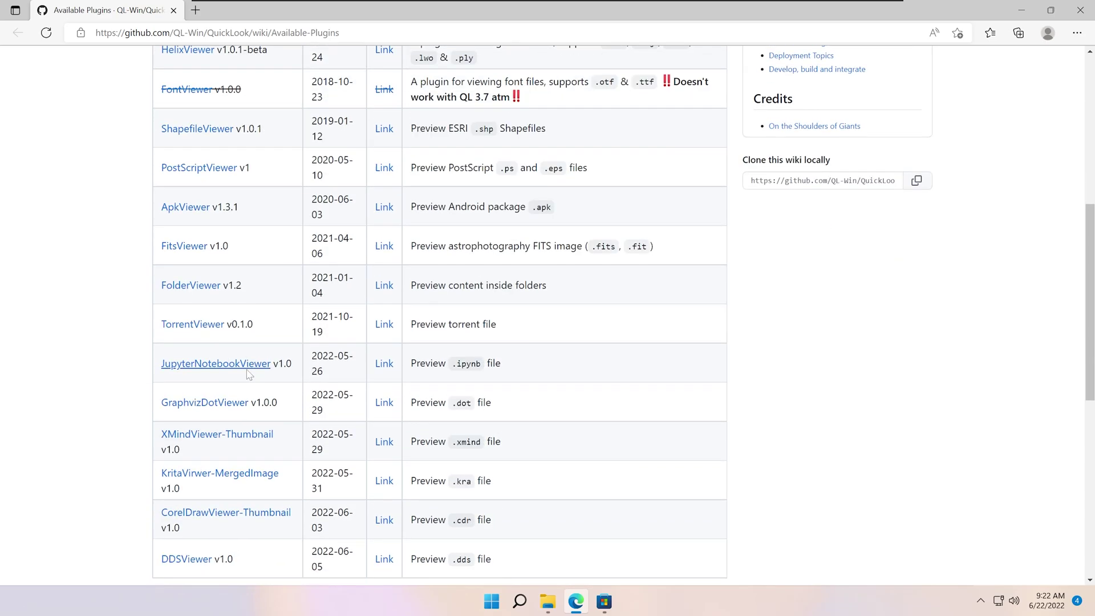
{"action": "scroll", "coordinate": [246, 373], "scroll_direction": "down", "scroll_amount": 3}
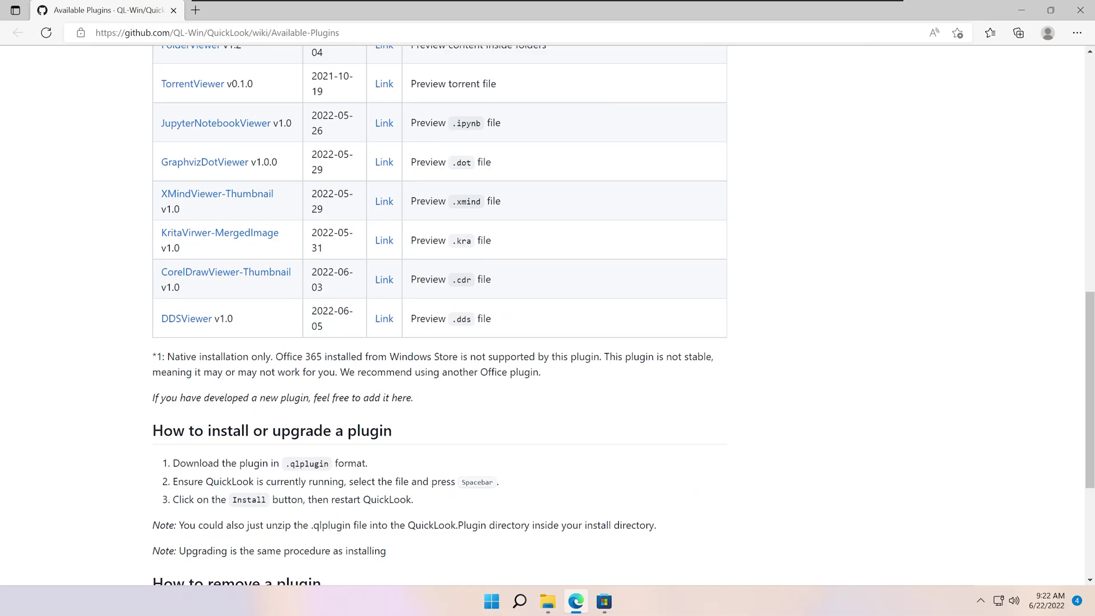
{"action": "left_click_drag", "start_coordinate": [221, 431], "coordinate": [394, 432]}
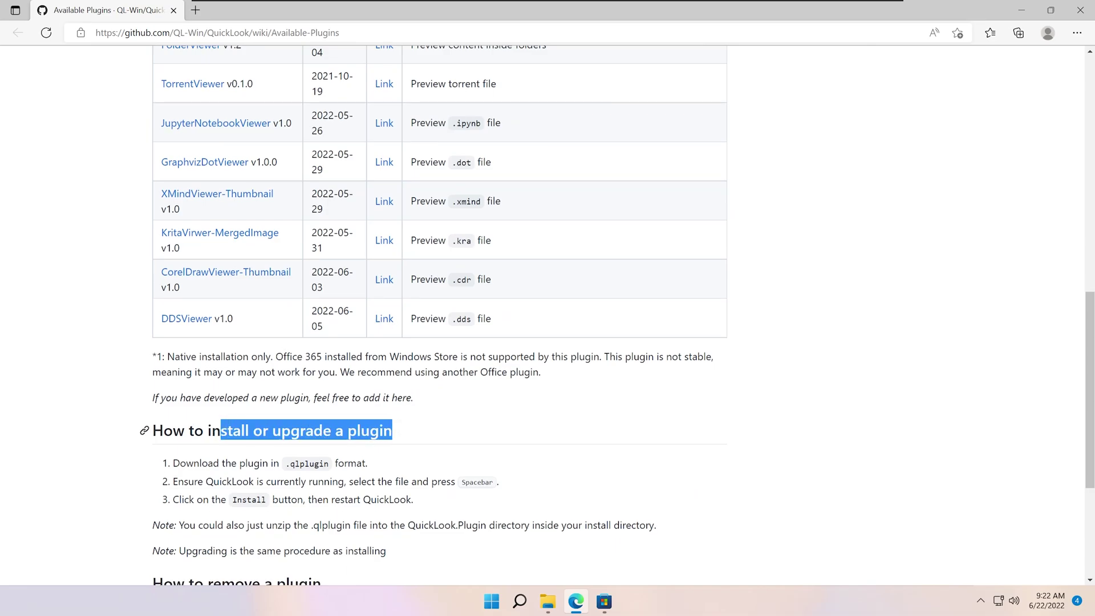
{"action": "left_click", "coordinate": [393, 432]}
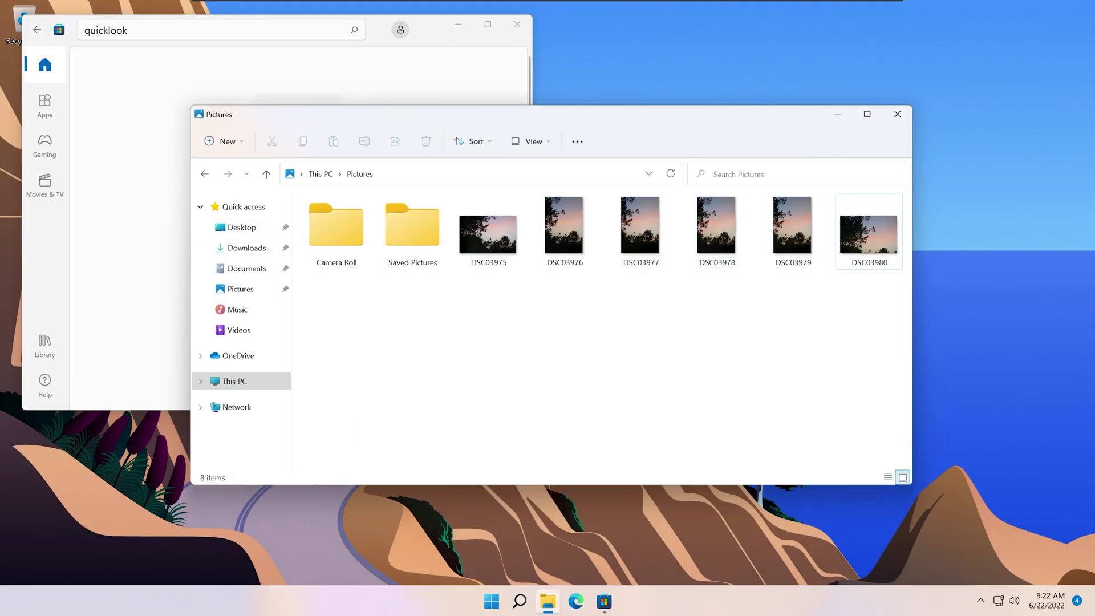
Close the Pictures window, search the Store for 'power', install Microsoft PowerToys, and close the Store afterwards
{"action": "left_click", "coordinate": [897, 114]}
{"action": "left_click", "coordinate": [518, 23]}
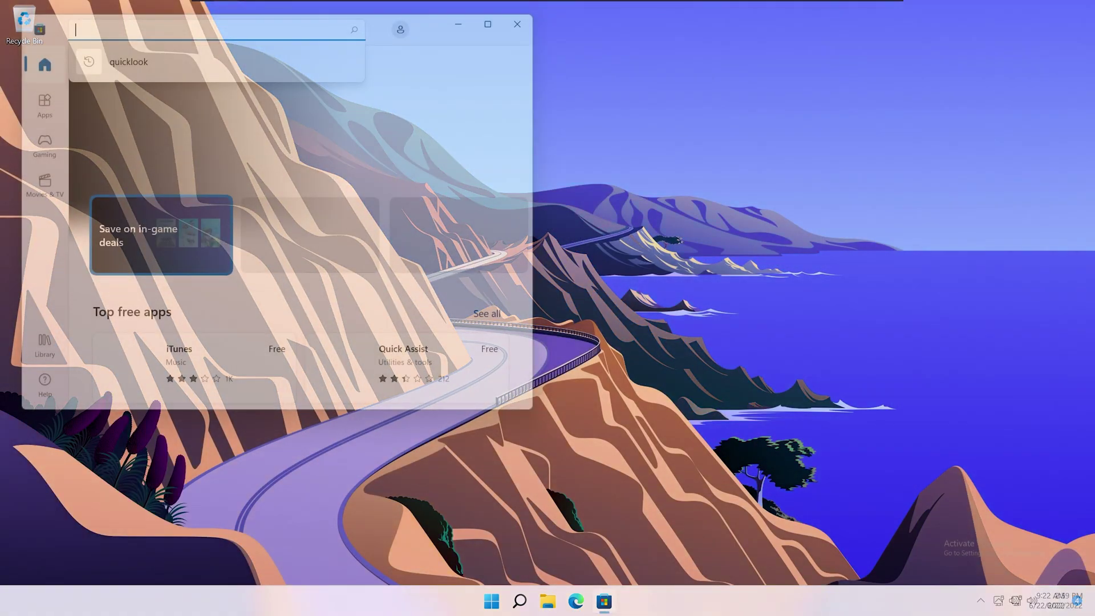
{"action": "type", "text": "powertoys"}
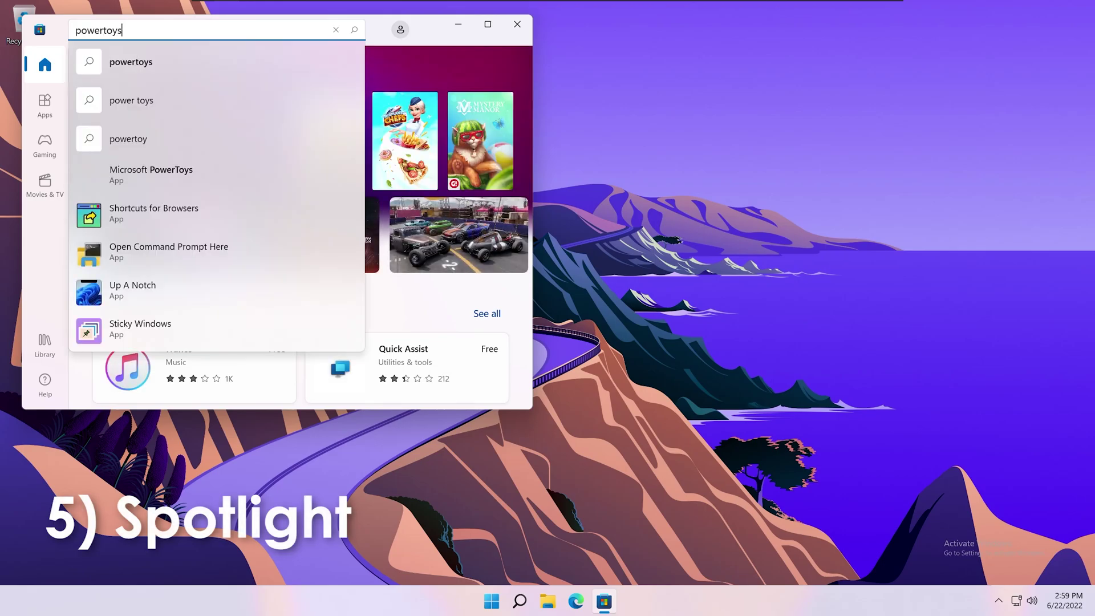
{"action": "key", "text": "Return"}
{"action": "left_click", "coordinate": [217, 52]}
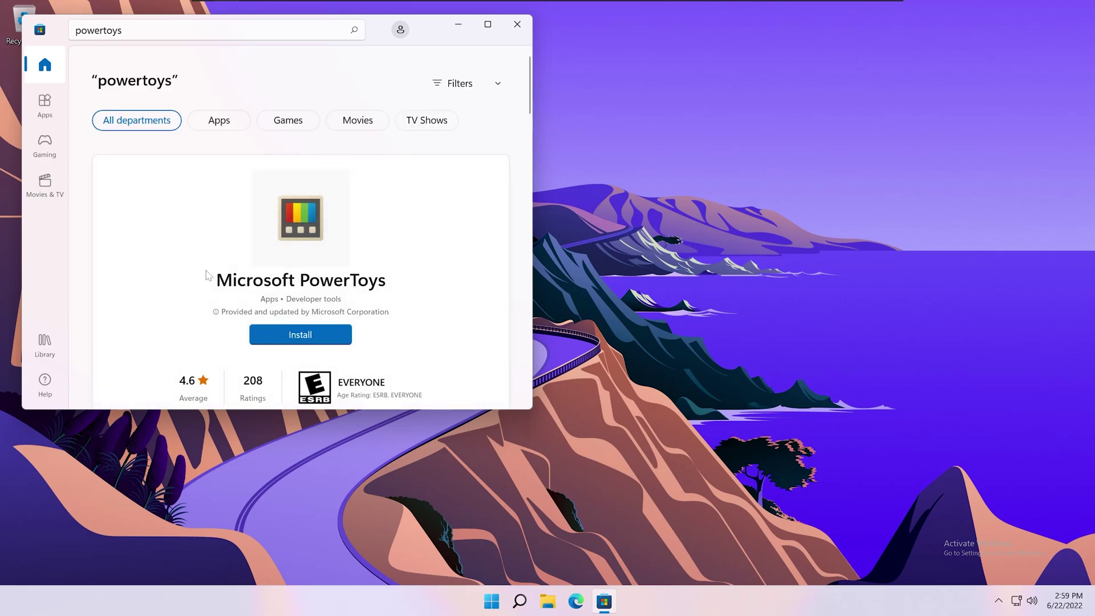
{"action": "left_click", "coordinate": [206, 275]}
{"action": "left_click", "coordinate": [319, 283]}
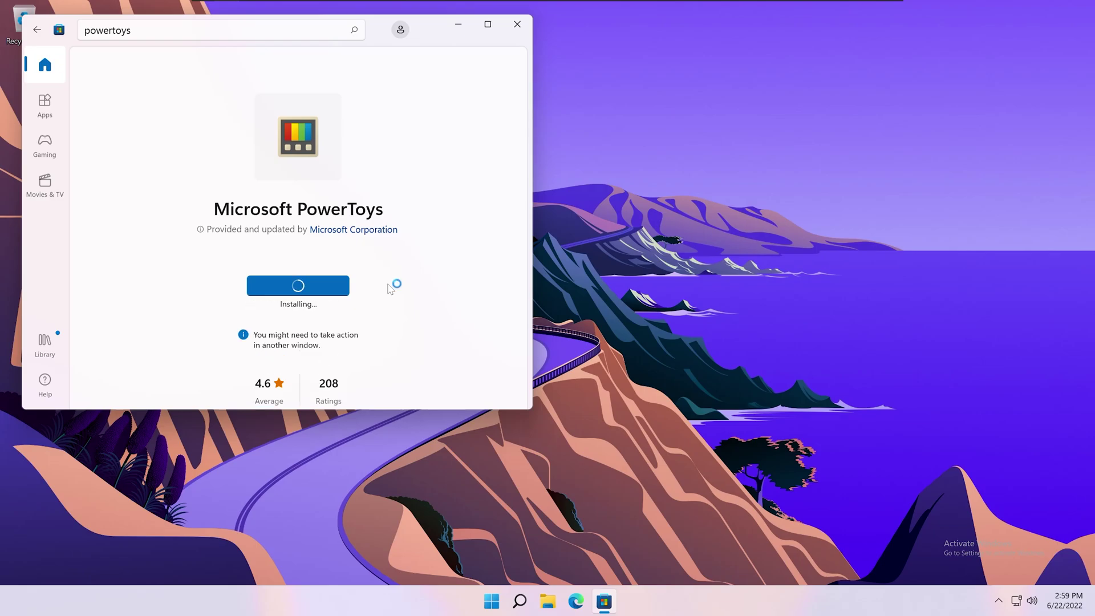
{"action": "left_click", "coordinate": [567, 315]}
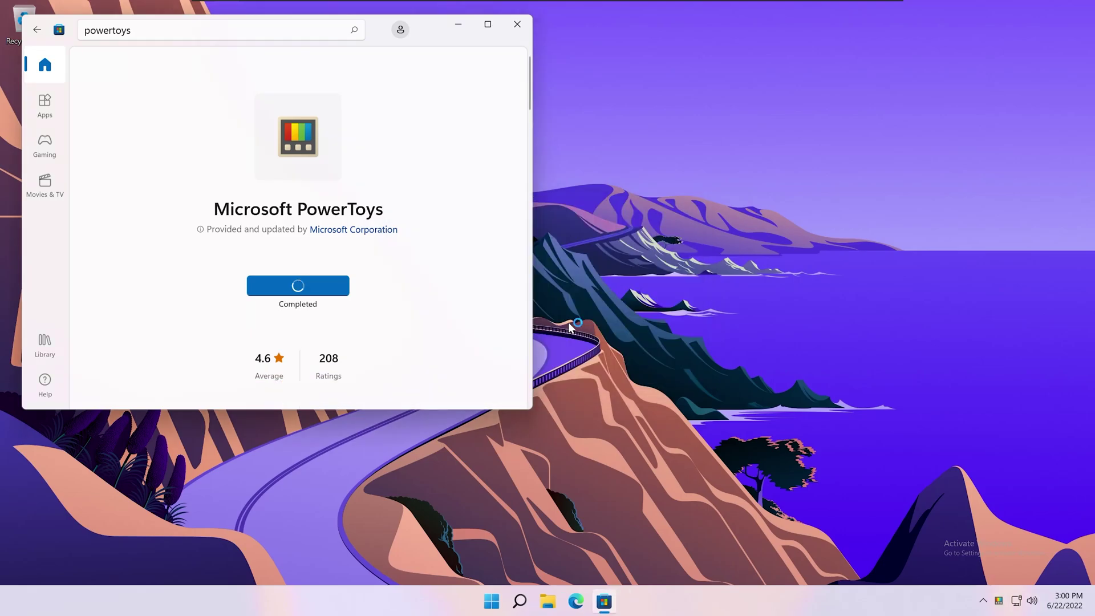
{"action": "left_click", "coordinate": [517, 24]}
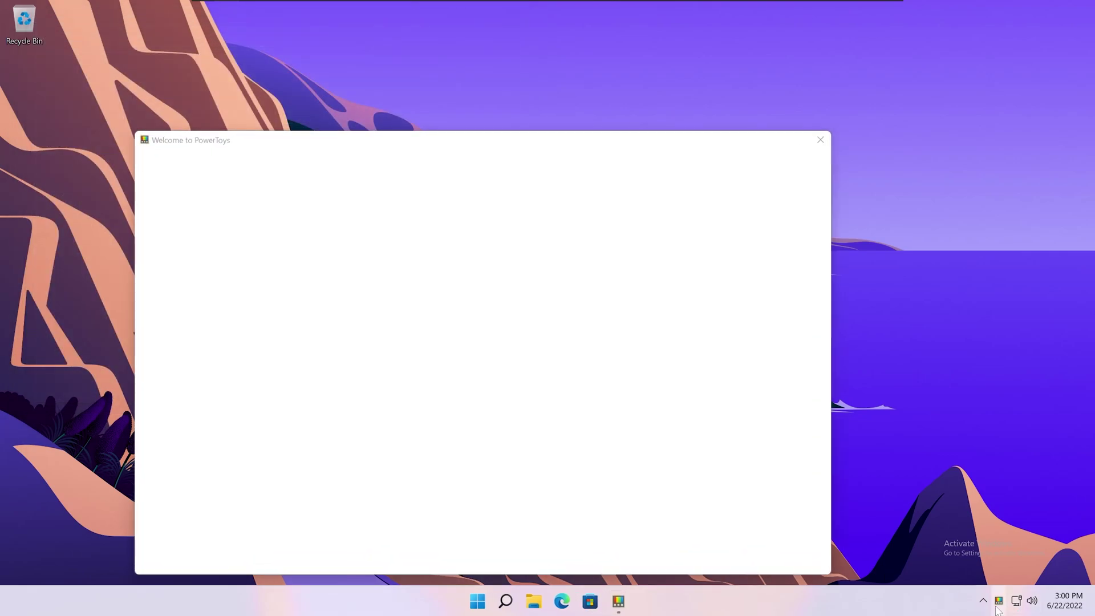
Browse the Welcome overviews from Always On Top through Image Resizer to PowerToys Run
{"action": "left_click_drag", "start_coordinate": [538, 148], "coordinate": [587, 89]}
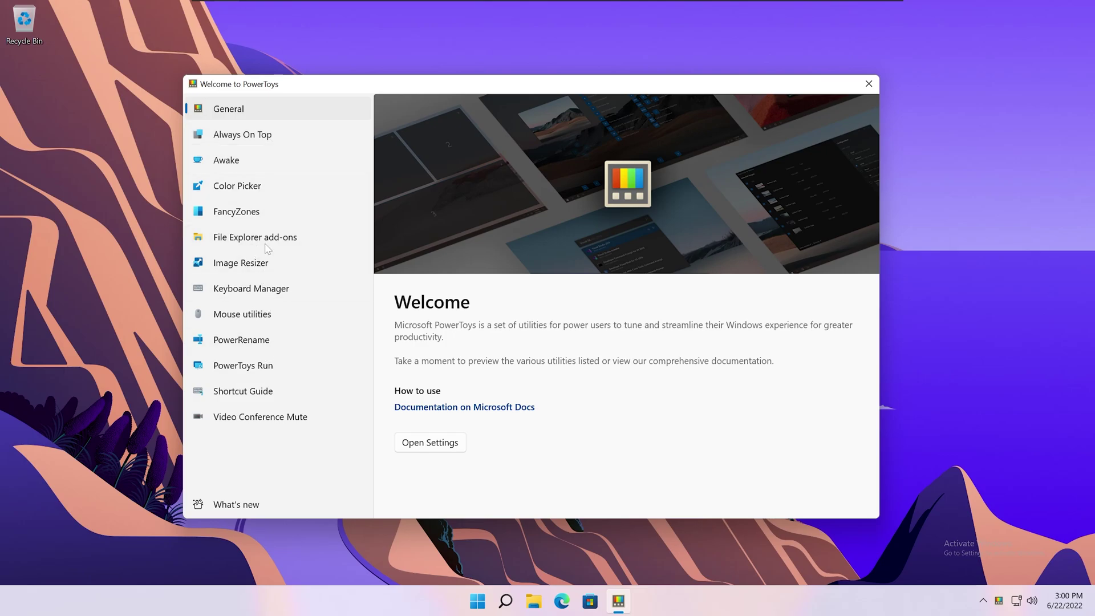
{"action": "left_click", "coordinate": [255, 136]}
{"action": "left_click", "coordinate": [257, 160]}
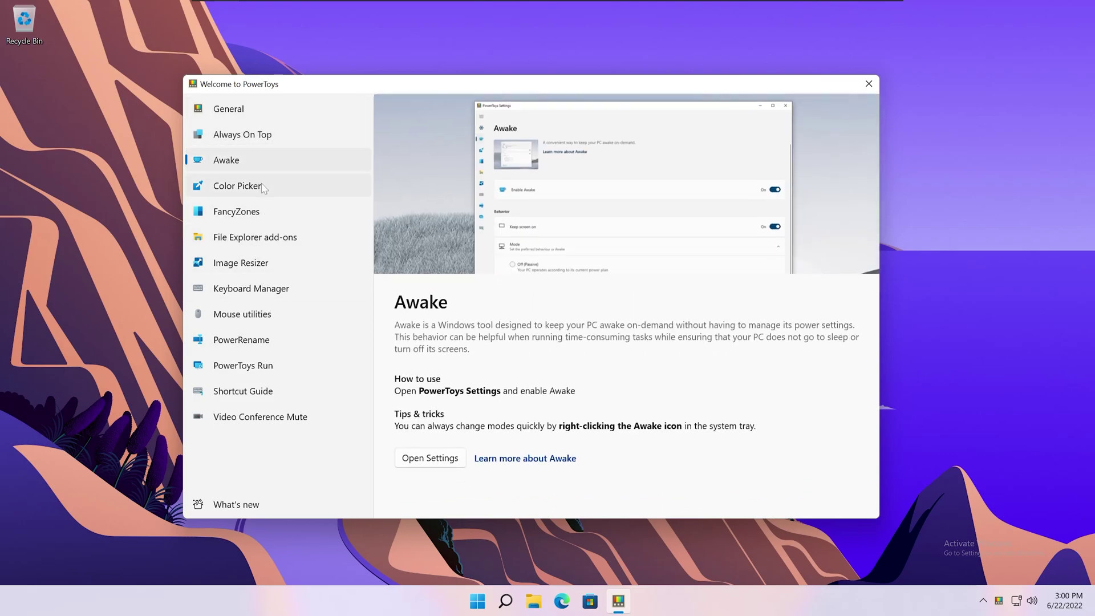
{"action": "left_click", "coordinate": [262, 187]}
{"action": "left_click", "coordinate": [258, 212]}
{"action": "left_click", "coordinate": [256, 238]}
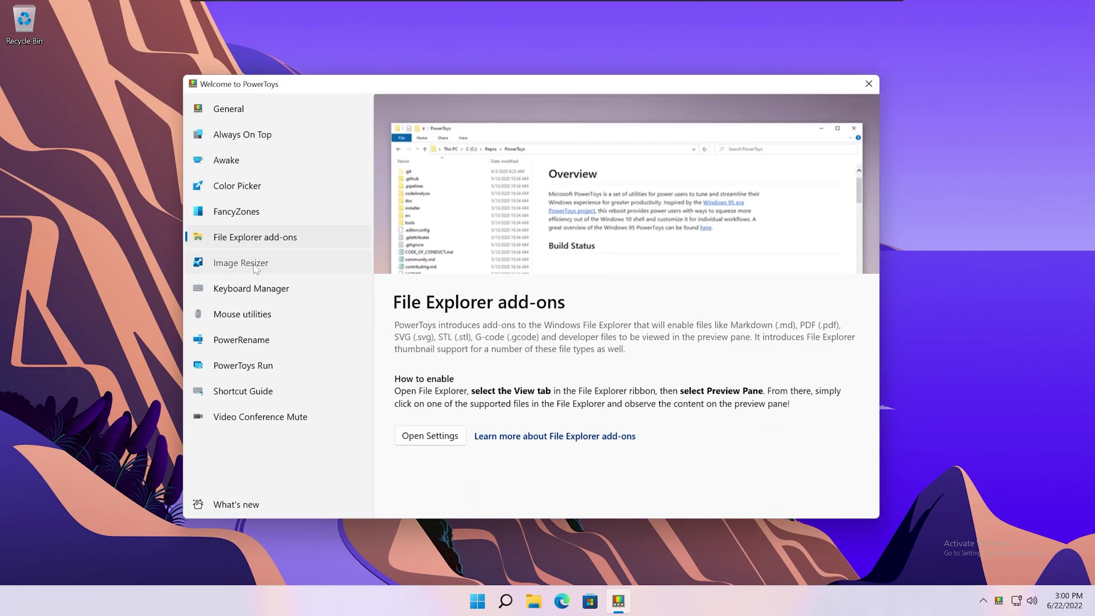
{"action": "left_click", "coordinate": [254, 265]}
{"action": "left_click", "coordinate": [282, 365]}
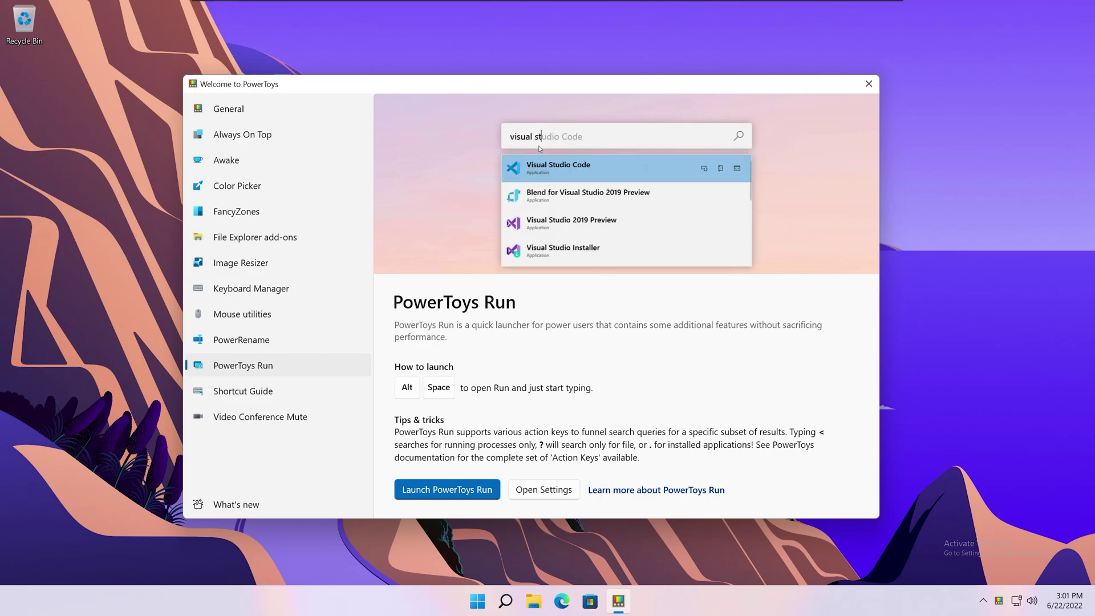
Change the PowerToys Run activation shortcut to Ctrl + Space and save it
{"action": "left_click", "coordinate": [543, 489]}
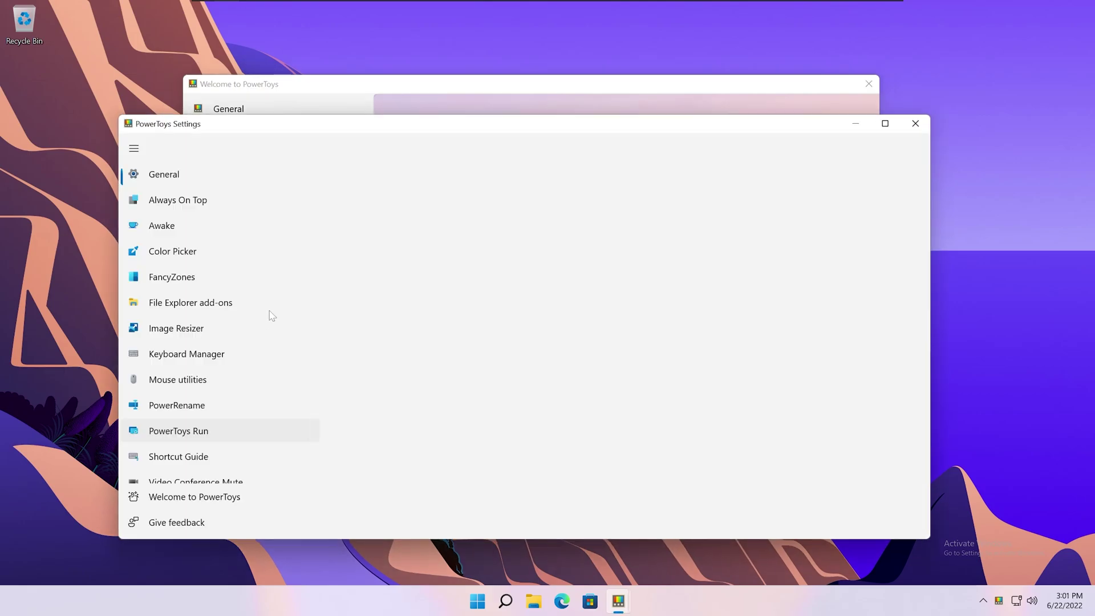
{"action": "scroll", "coordinate": [442, 325], "scroll_direction": "down", "scroll_amount": 3}
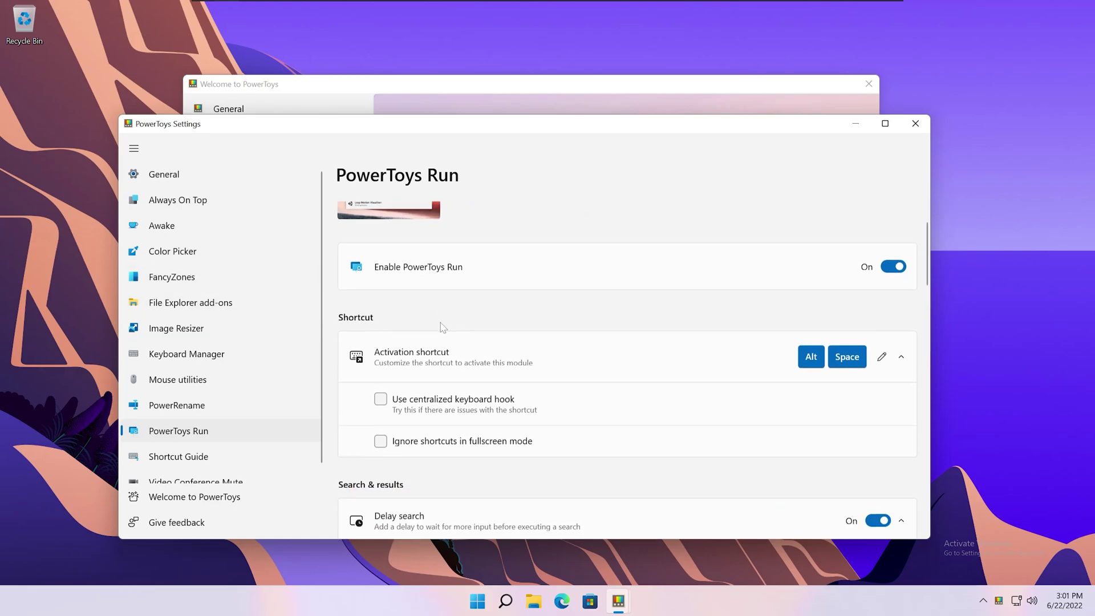
{"action": "scroll", "coordinate": [915, 325], "scroll_direction": "up", "scroll_amount": 1}
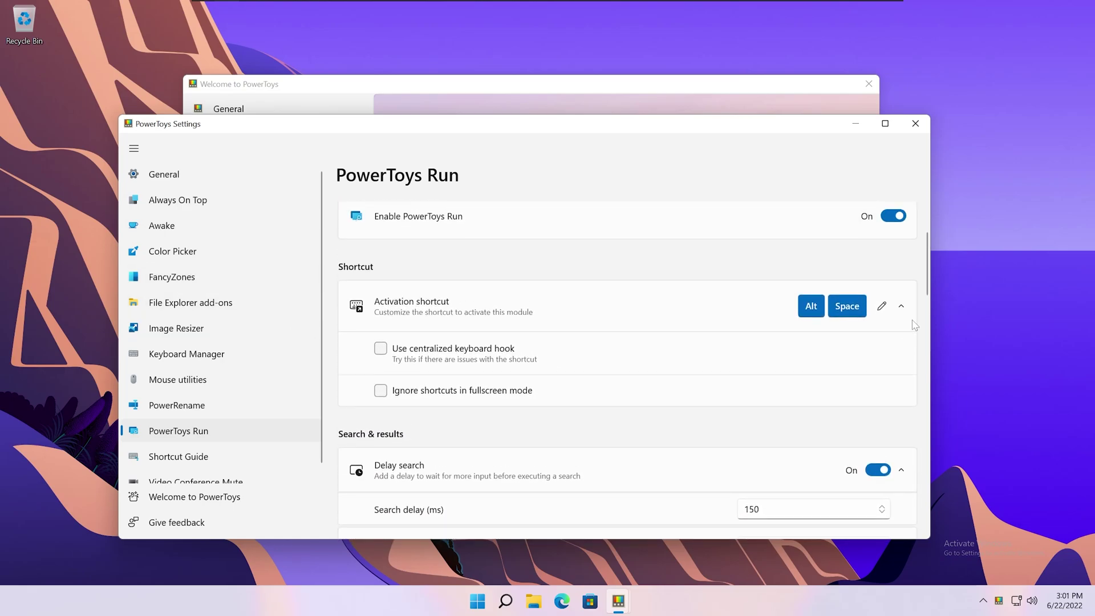
{"action": "left_click", "coordinate": [881, 307]}
{"action": "key", "text": "ctrl+space"}
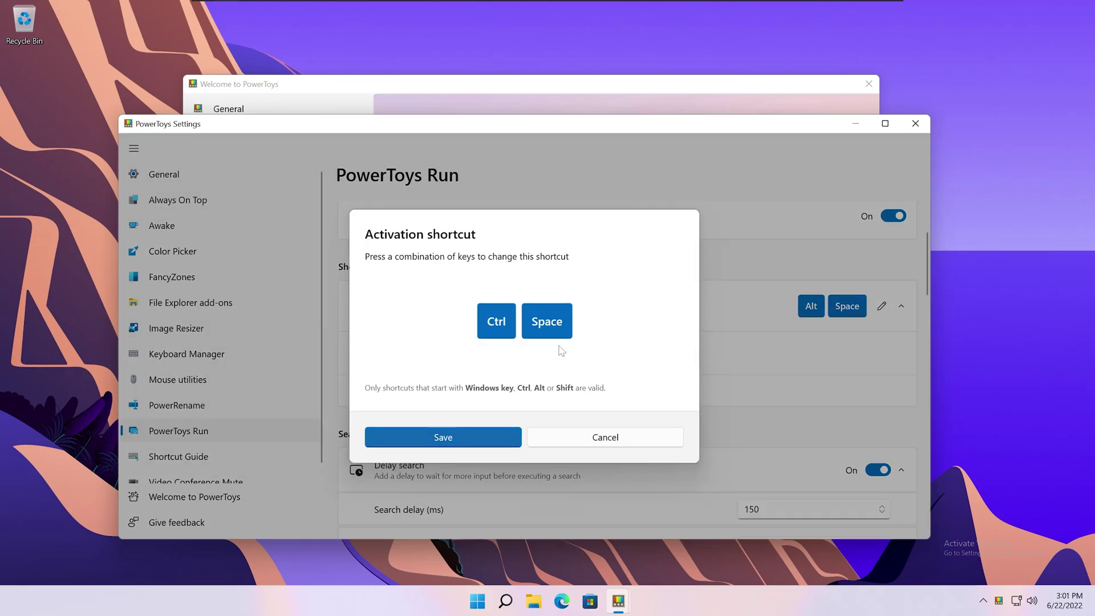
{"action": "left_click", "coordinate": [497, 436]}
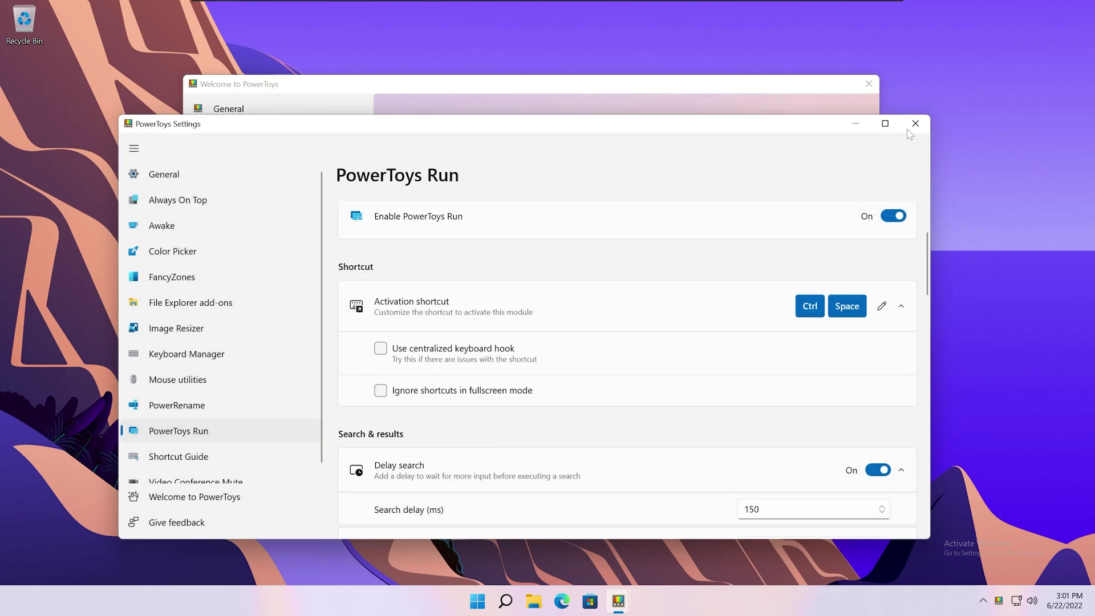
{"action": "left_click", "coordinate": [908, 128]}
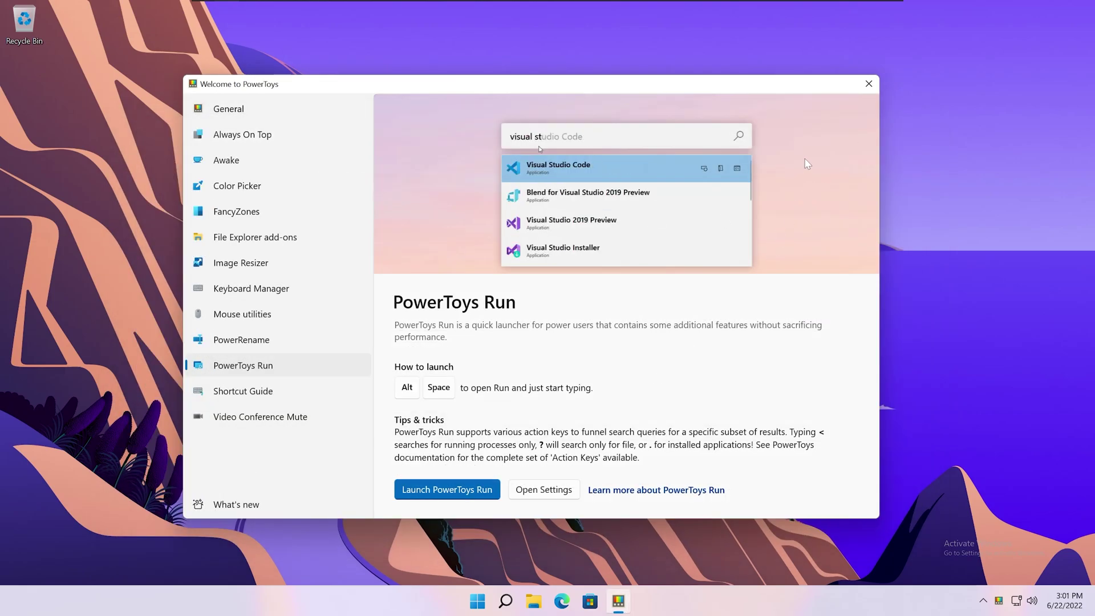
Close the Welcome to PowerToys window and search PowerToys Run for 'spotlighy'
{"action": "left_click", "coordinate": [869, 84]}
{"action": "key", "text": "alt+space"}
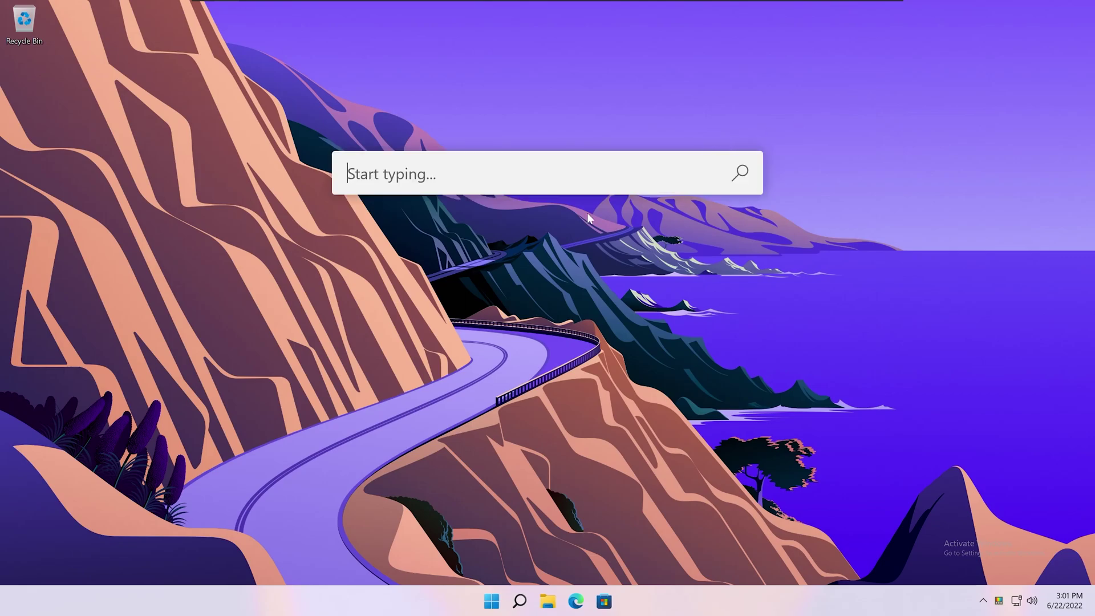
{"action": "type", "text": "spotlighy"}
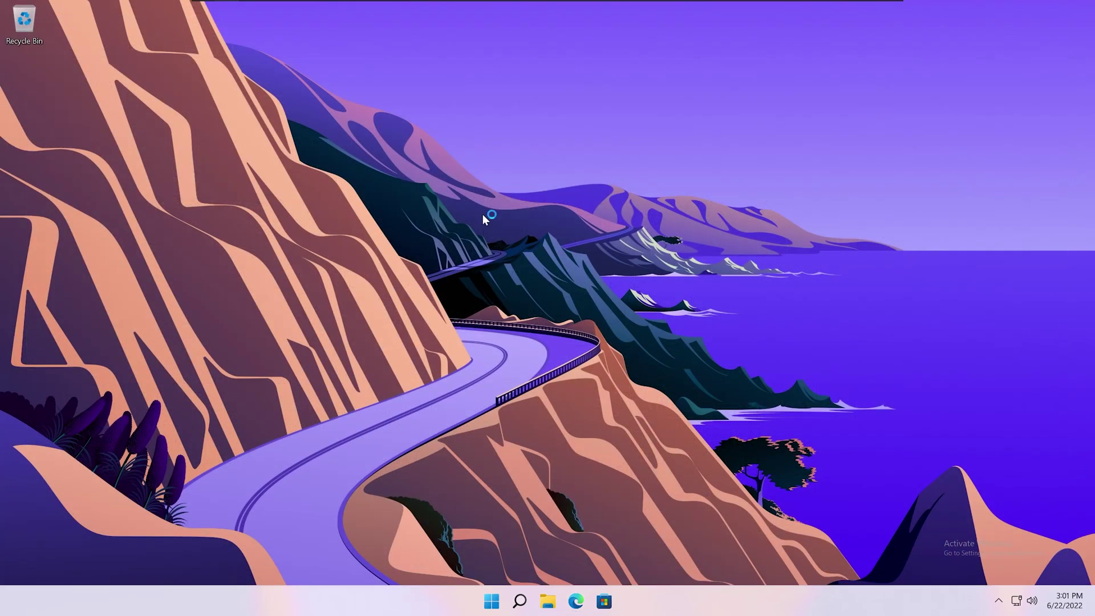
Search PowerToys Run for 'macos', browse the results, then search for 'edge'
{"action": "key", "text": "alt+space"}
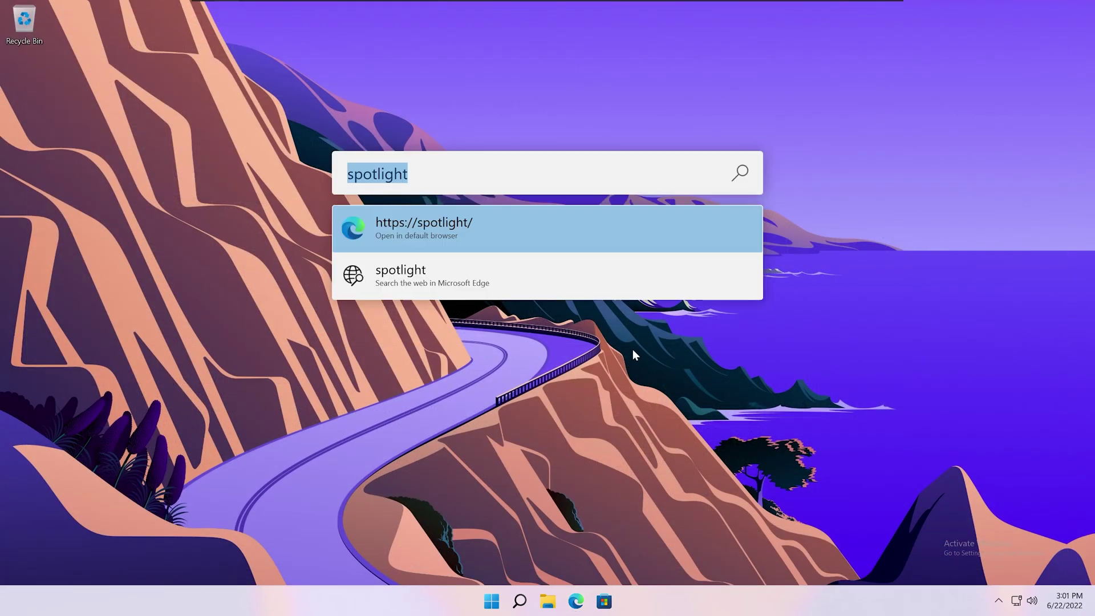
{"action": "type", "text": "macos"}
{"action": "key", "text": "Down"}
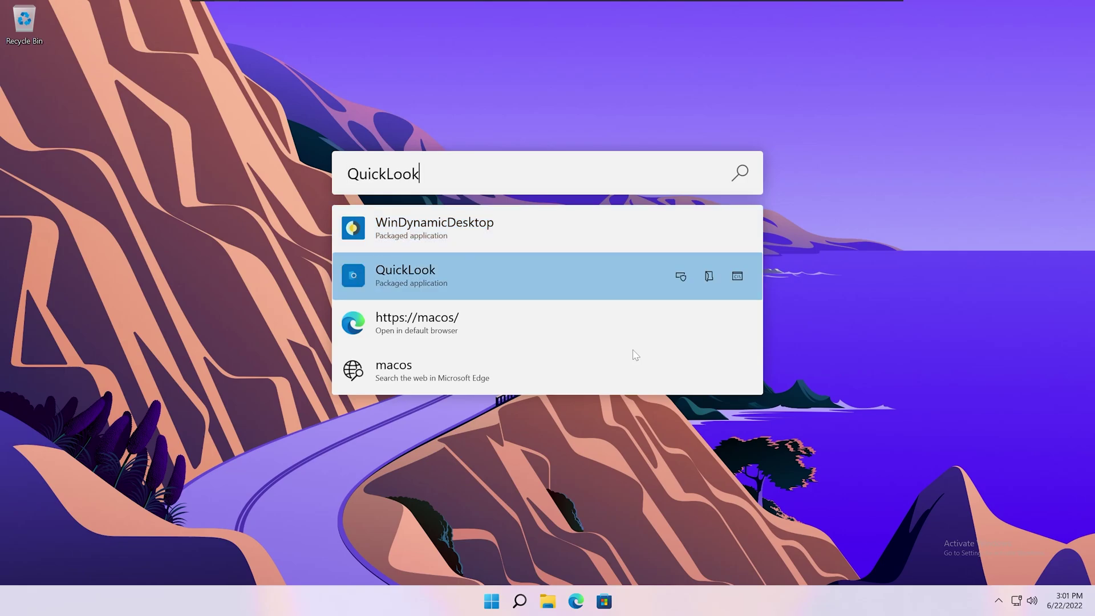
{"action": "key", "text": "Up"}
{"action": "key", "text": "Up"}
{"action": "key", "text": "Up"}
{"action": "key", "text": "Up"}
{"action": "key", "text": "Up"}
{"action": "key", "text": "BackSpace"}
{"action": "key", "text": "BackSpace"}
{"action": "key", "text": "BackSpace"}
{"action": "key", "text": "BackSpace"}
{"action": "key", "text": "BackSpace"}
{"action": "key", "text": "BackSpace"}
{"action": "key", "text": "BackSpace"}
{"action": "key", "text": "BackSpace"}
{"action": "key", "text": "BackSpace"}
{"action": "key", "text": "BackSpace"}
{"action": "key", "text": "BackSpace"}
{"action": "key", "text": "BackSpace"}
{"action": "key", "text": "BackSpace"}
{"action": "key", "text": "BackSpace"}
{"action": "key", "text": "BackSpace"}
{"action": "key", "text": "BackSpace"}
{"action": "key", "text": "BackSpace"}
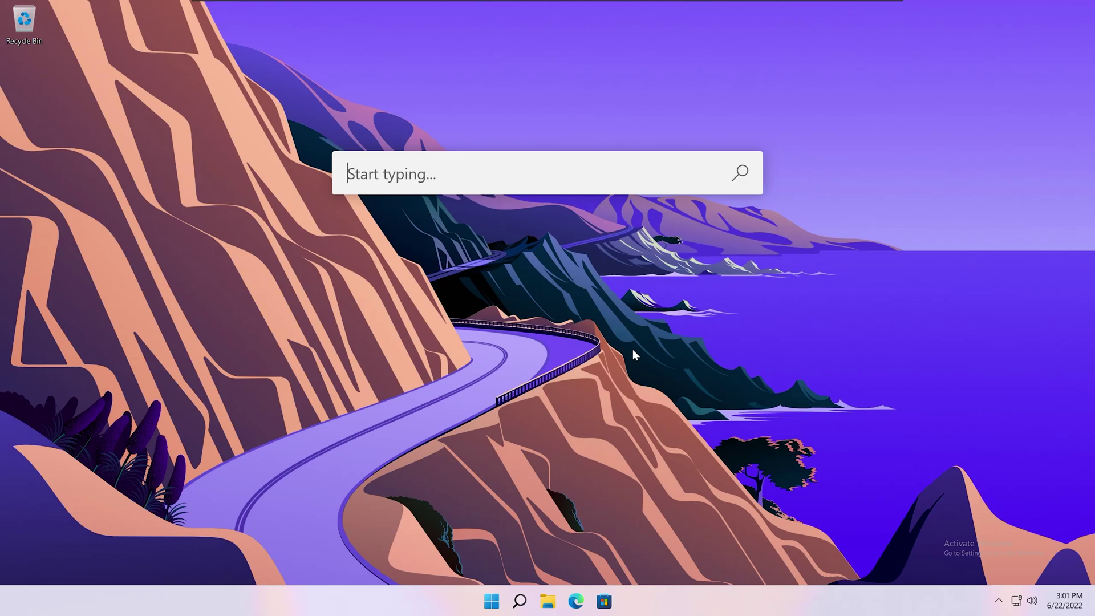
{"action": "type", "text": "edge"}
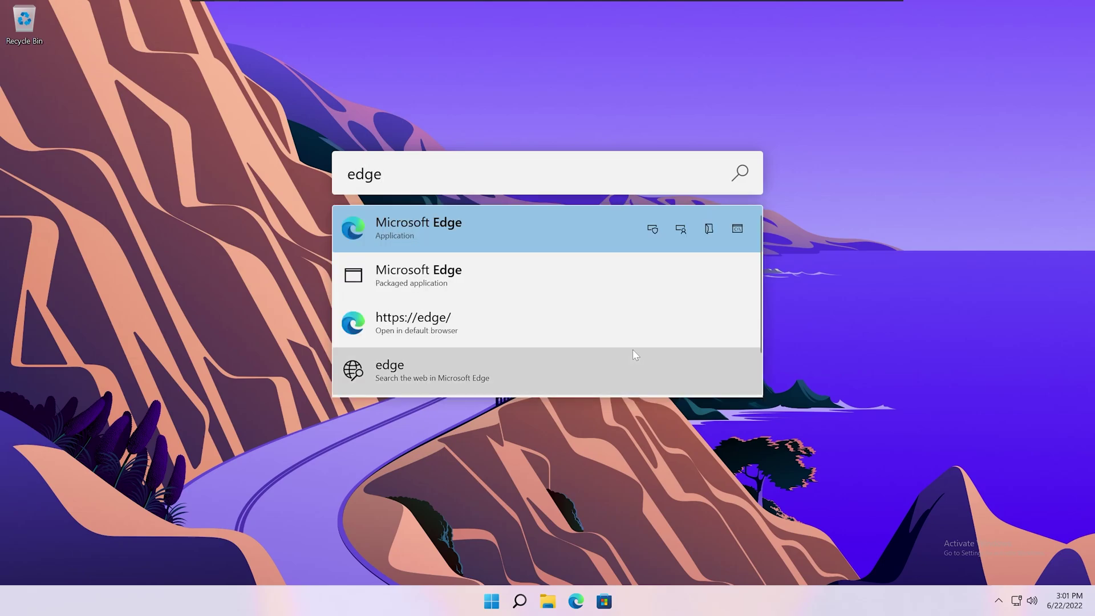